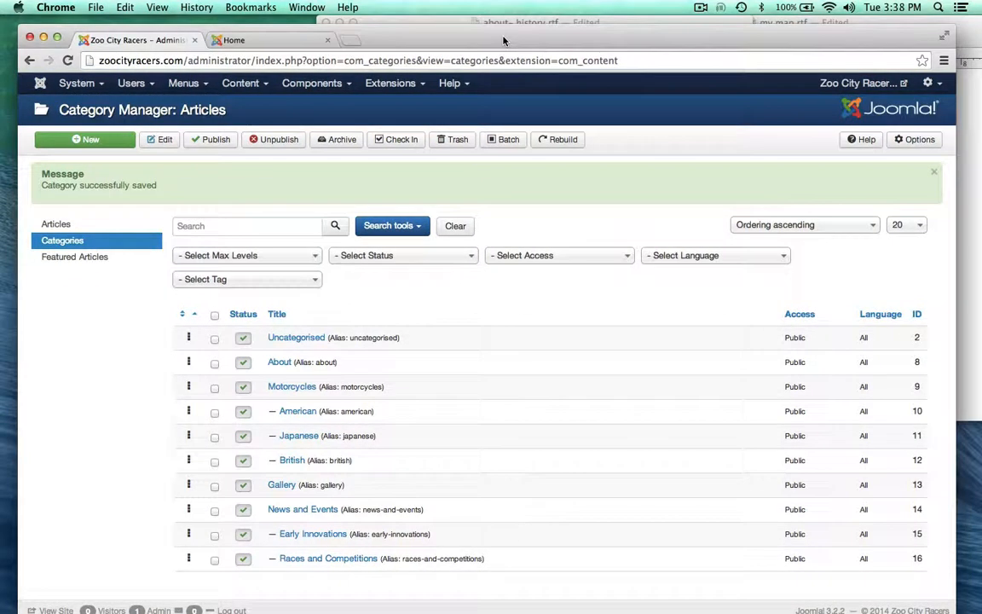
Move the browser window down and bring my map.rtf forward to review the site map's sections from Home to News and Events Blog.
{"action": "left_click_drag", "start_coordinate": [503, 40], "coordinate": [527, 217]}
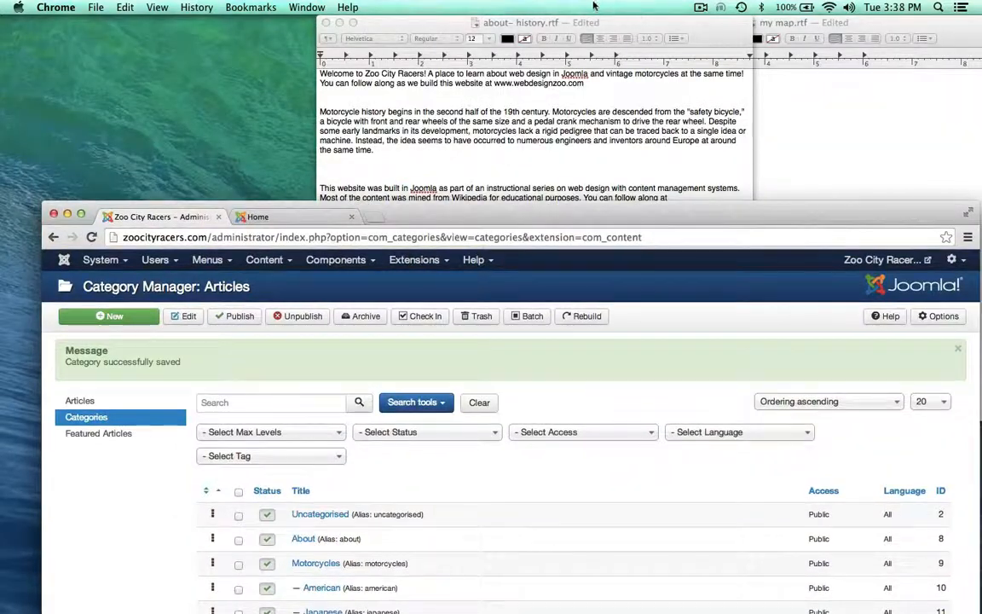
{"action": "left_click", "coordinate": [781, 25]}
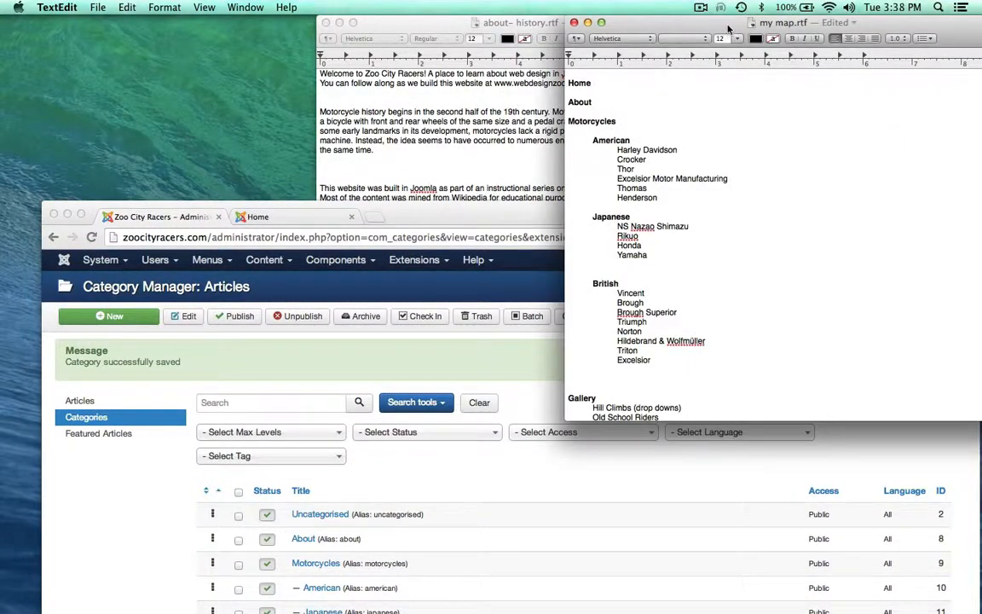
{"action": "left_click_drag", "start_coordinate": [729, 28], "coordinate": [668, 42]}
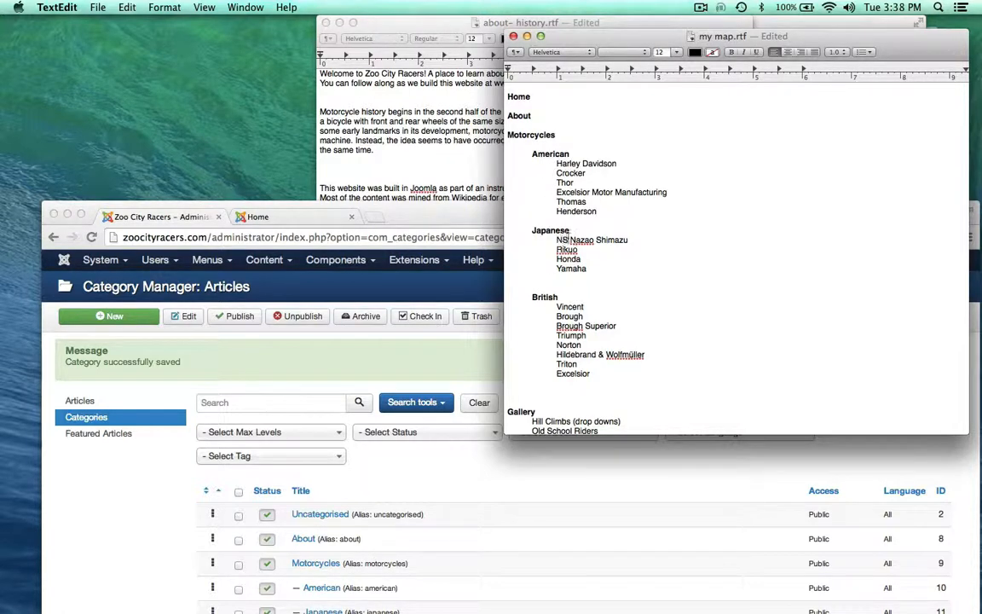
{"action": "scroll", "coordinate": [578, 364], "scroll_direction": "down", "scroll_amount": 5}
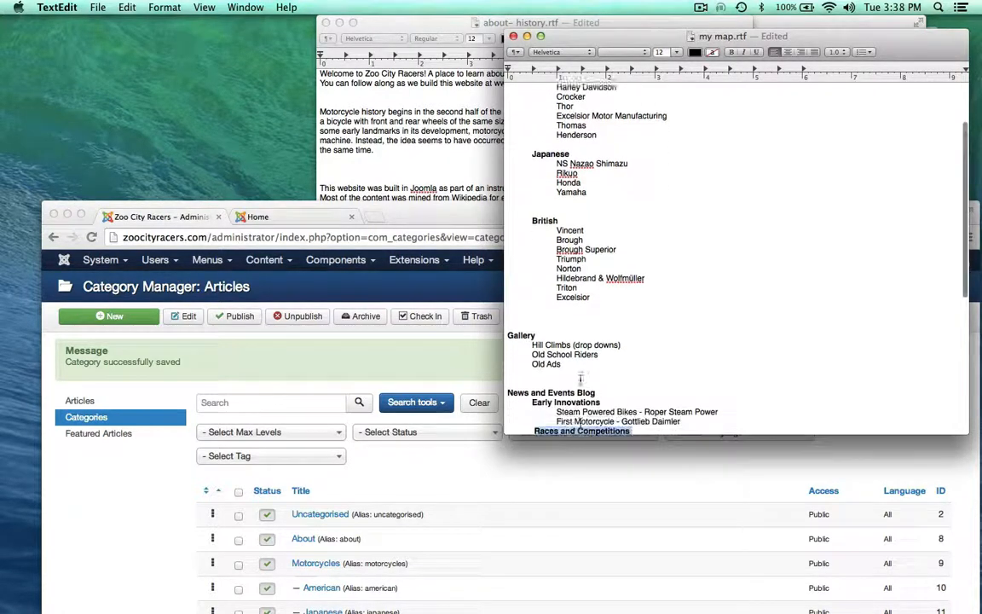
{"action": "scroll", "coordinate": [700, 229], "scroll_direction": "up", "scroll_amount": 5}
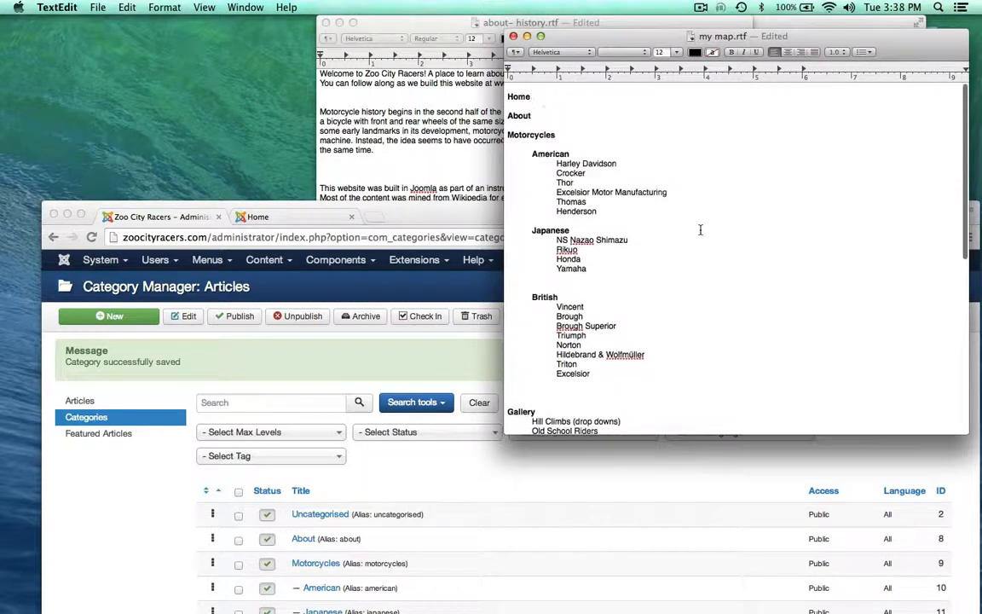
{"action": "double_click", "coordinate": [527, 114]}
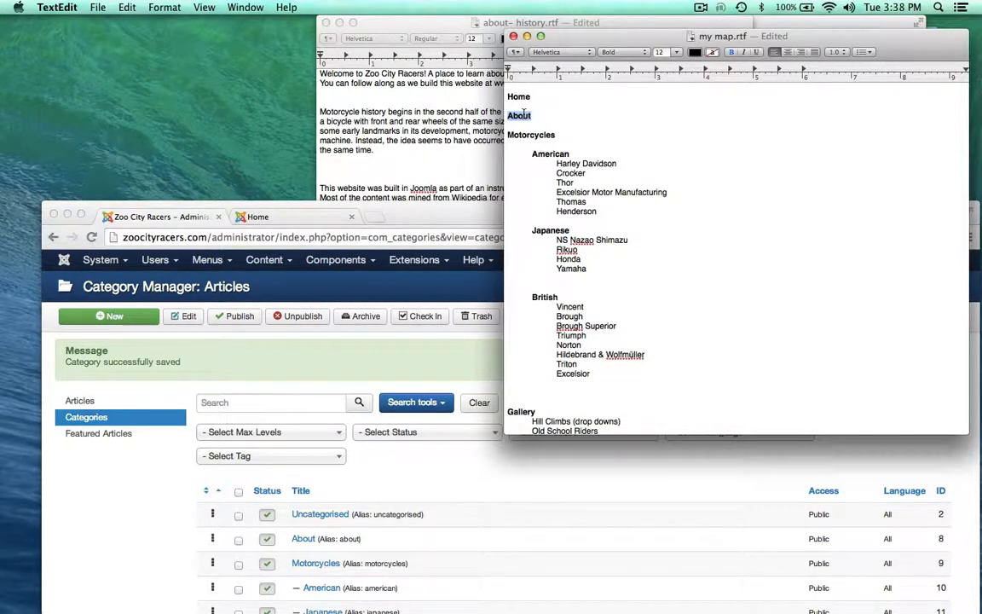
{"action": "left_click", "coordinate": [588, 97]}
Rearrange the my map.rtf, about- history.rtf and 341 Zoo City Racers folder windows so the folder's file list is fully visible.
{"action": "left_click_drag", "start_coordinate": [612, 36], "coordinate": [214, 6]}
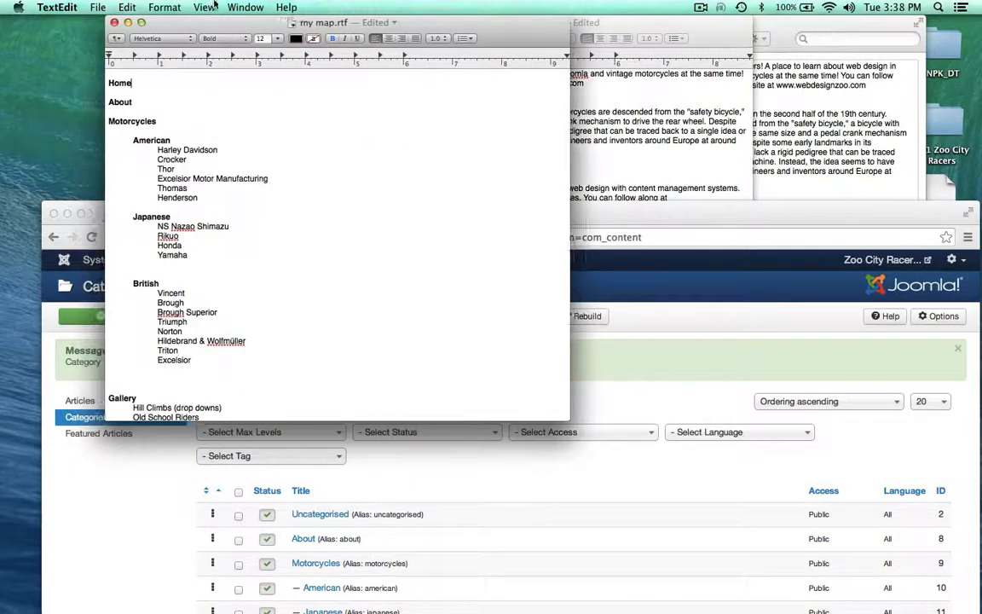
{"action": "left_click_drag", "start_coordinate": [655, 24], "coordinate": [341, 5]}
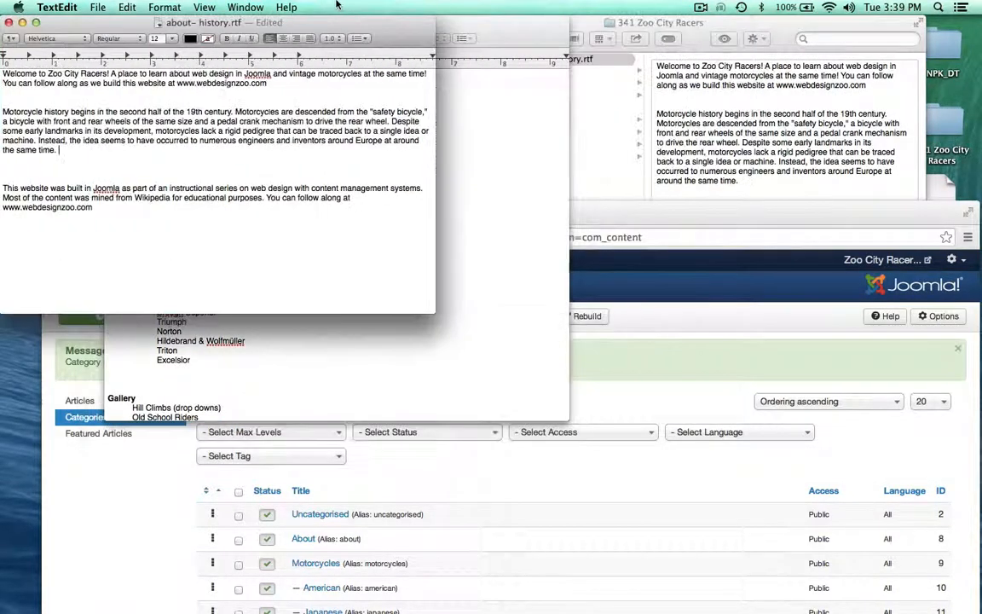
{"action": "left_click", "coordinate": [714, 28]}
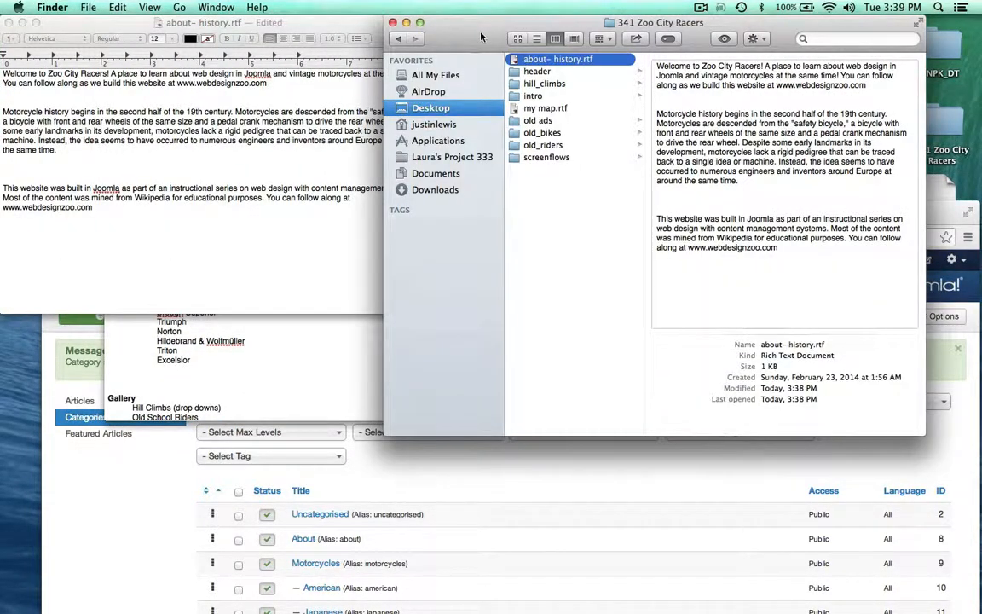
{"action": "left_click_drag", "start_coordinate": [482, 36], "coordinate": [523, 40]}
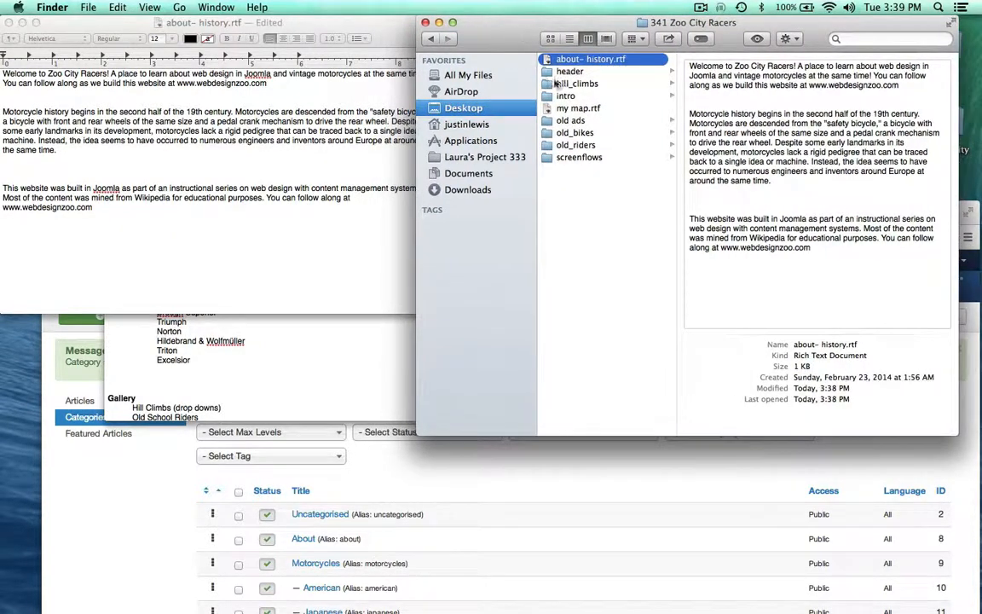
Open the harley folder inside old_bikes and preview its first photos, including 1907_Harley_Davidson.jpg.
{"action": "left_click", "coordinate": [559, 133]}
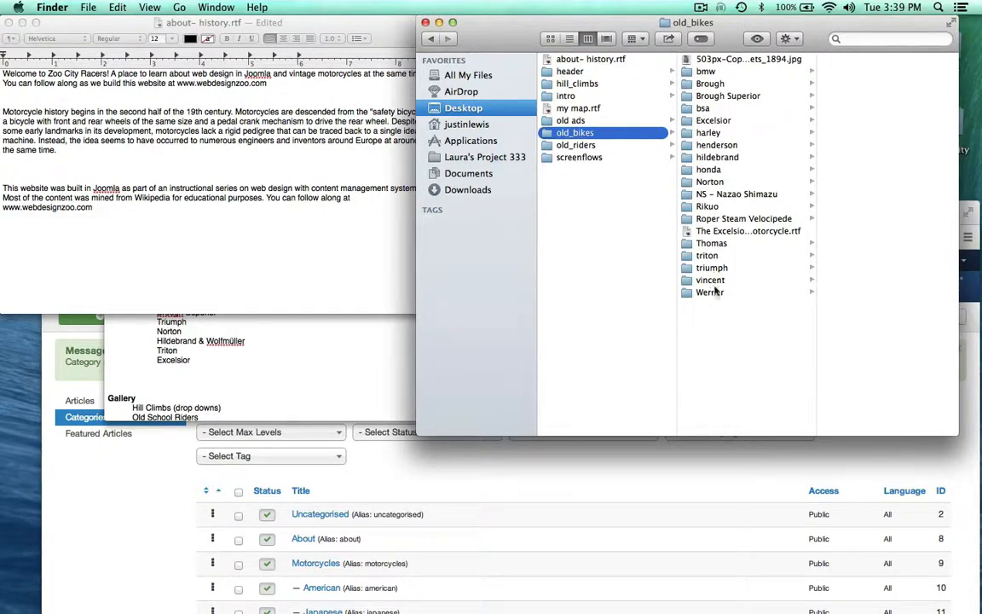
{"action": "left_click", "coordinate": [335, 346]}
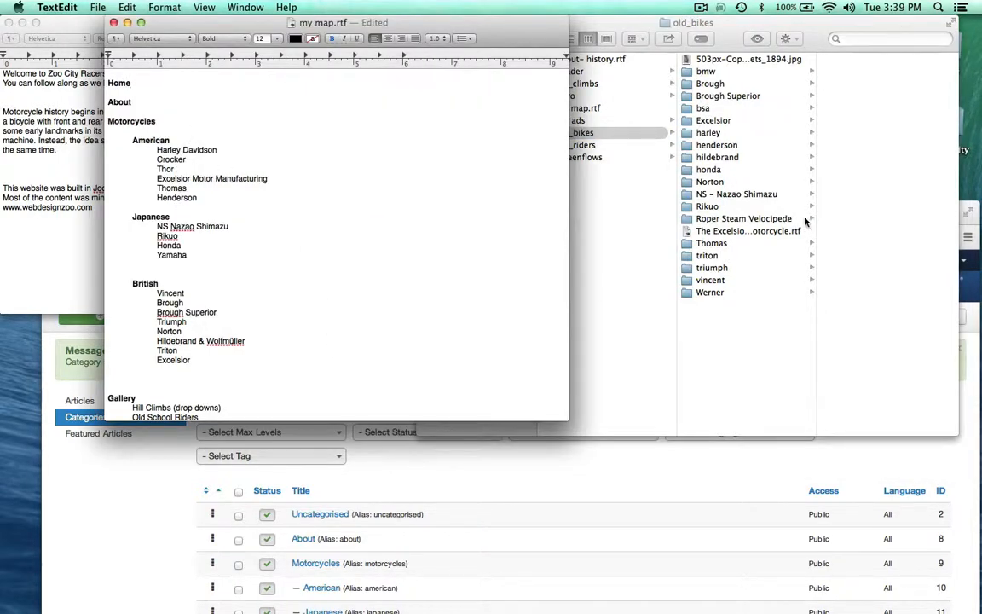
{"action": "left_click", "coordinate": [786, 300]}
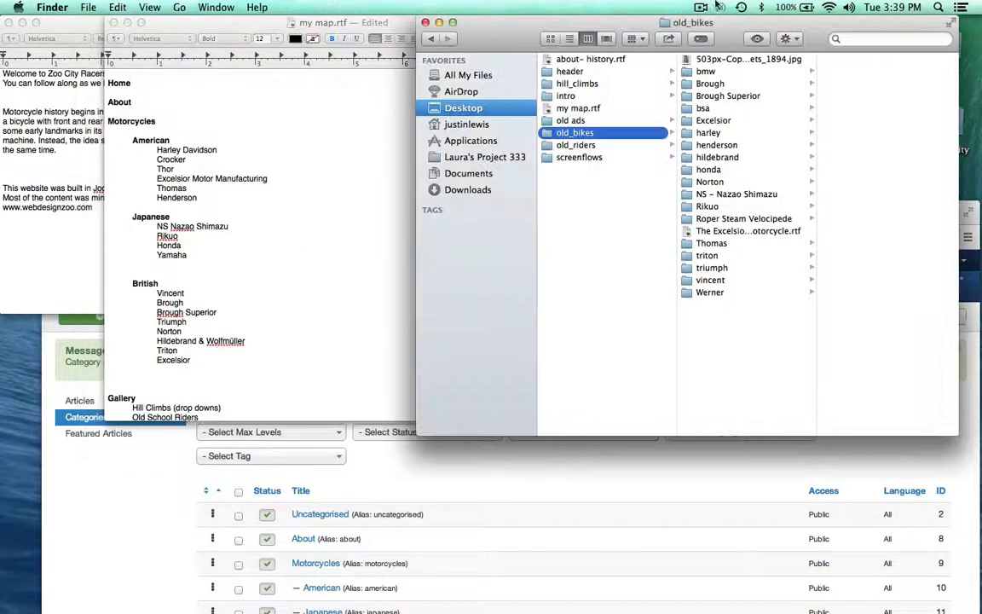
{"action": "left_click", "coordinate": [705, 134]}
{"action": "left_click_drag", "start_coordinate": [578, 17], "coordinate": [479, 15]}
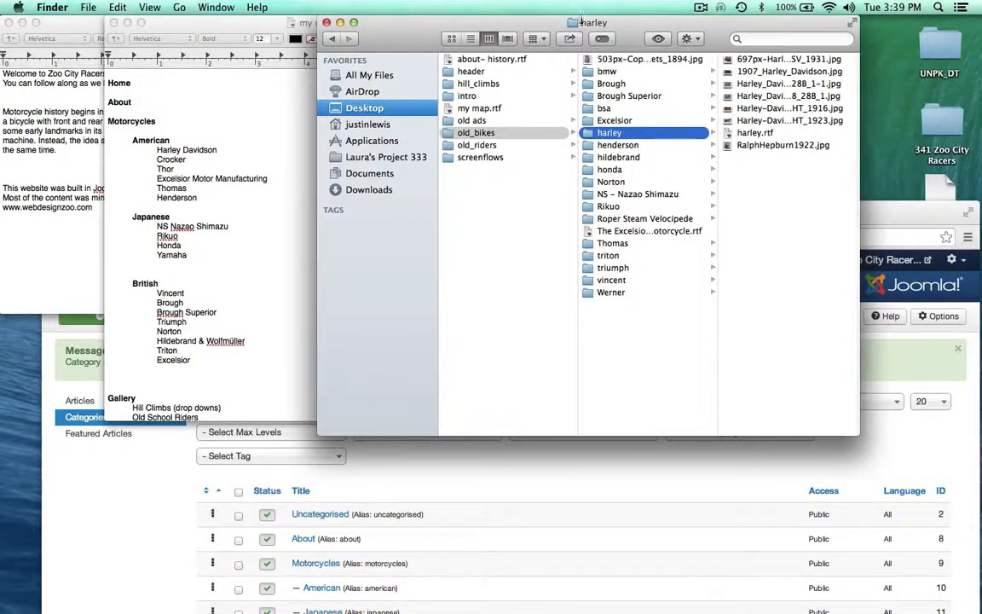
{"action": "left_click", "coordinate": [770, 58]}
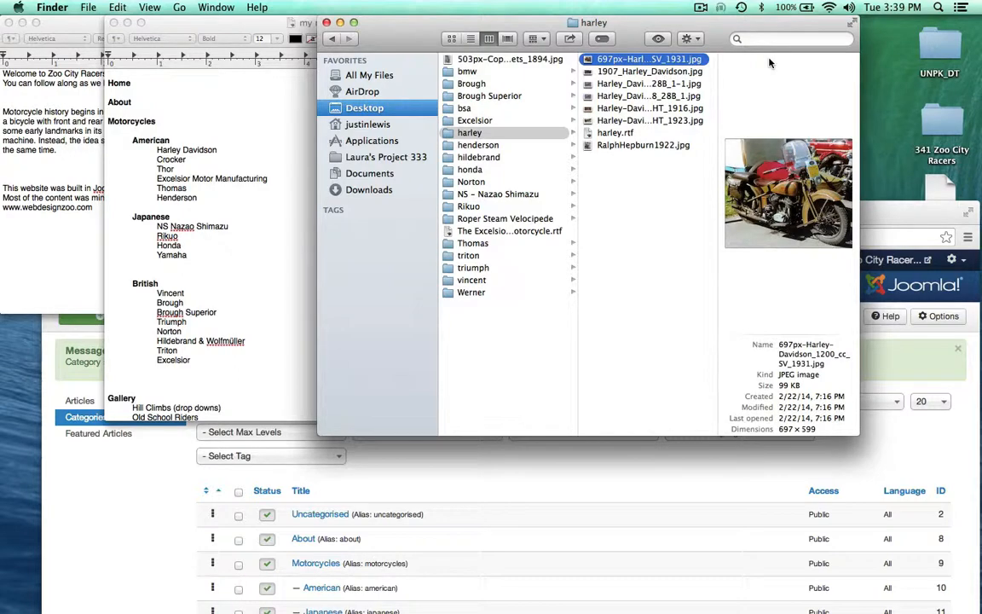
{"action": "key", "text": "Down"}
{"action": "key", "text": "space"}
{"action": "key", "text": "space"}
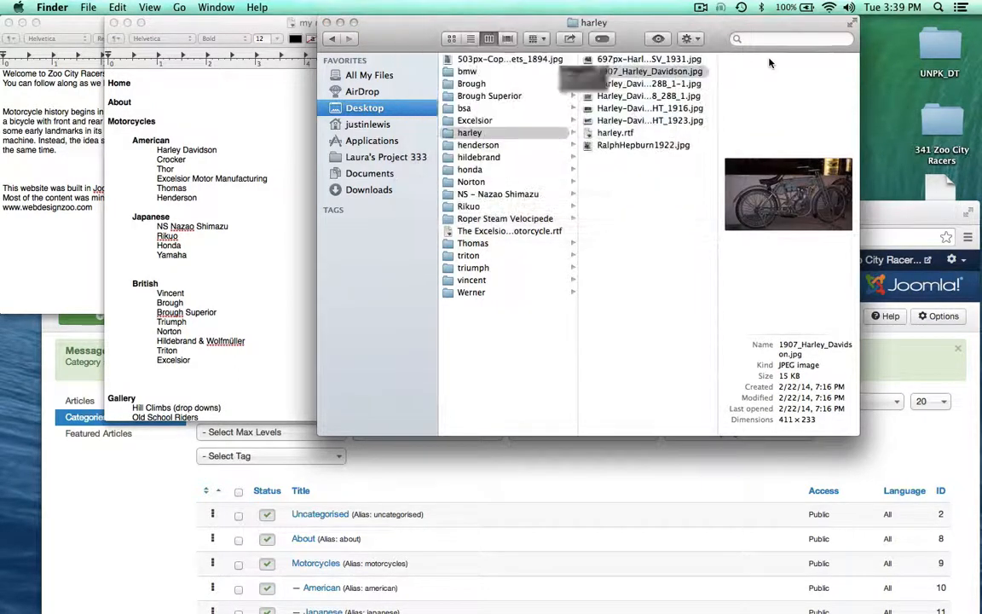
Preview harley.rtf in the harley folder and skim through its text, then close the preview.
{"action": "left_click", "coordinate": [608, 134]}
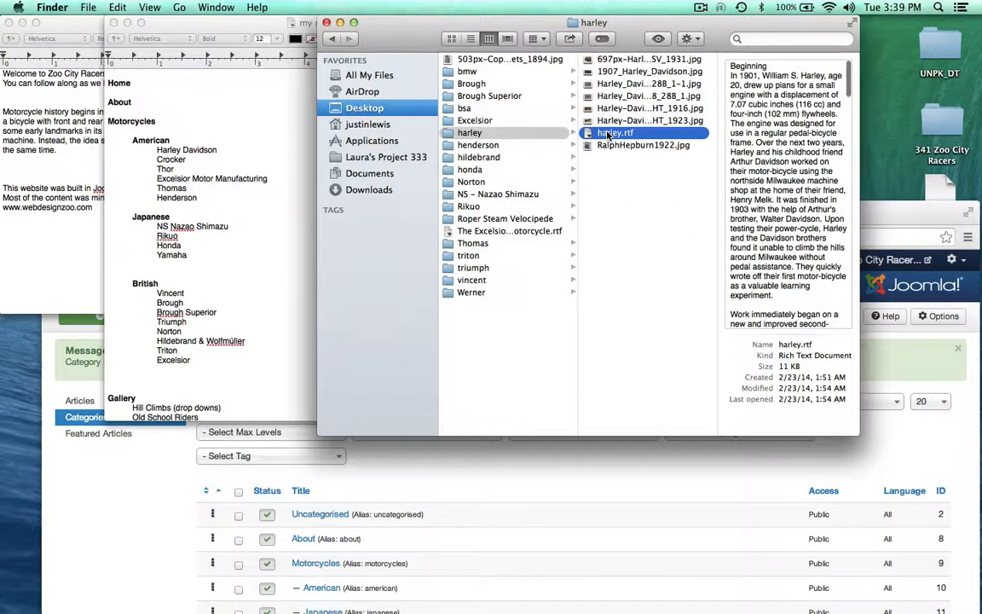
{"action": "key", "text": "space"}
{"action": "scroll", "coordinate": [547, 202], "scroll_direction": "down", "scroll_amount": 10}
{"action": "scroll", "coordinate": [546, 202], "scroll_direction": "down", "scroll_amount": 10}
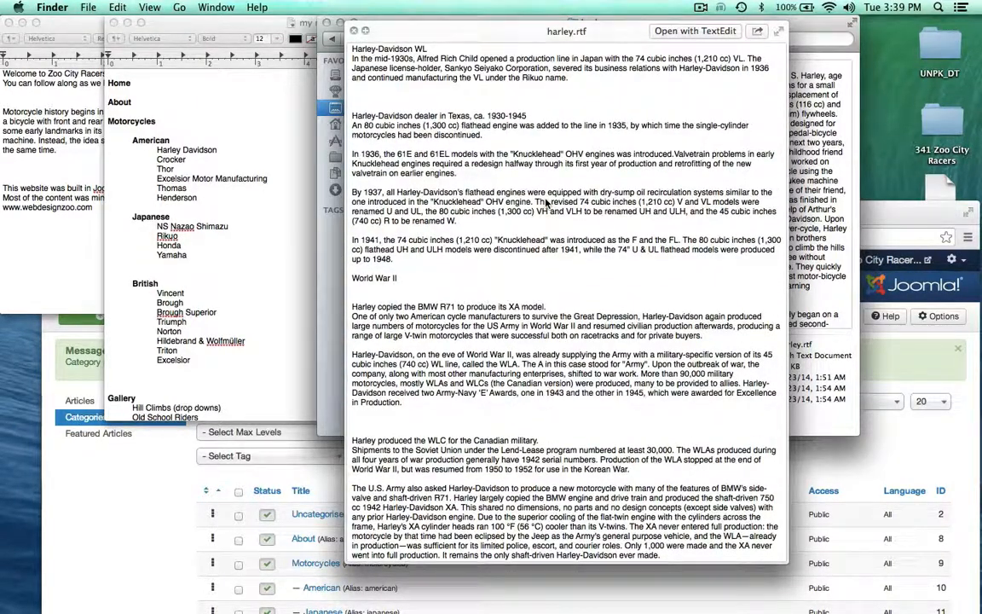
{"action": "scroll", "coordinate": [547, 202], "scroll_direction": "up", "scroll_amount": 20}
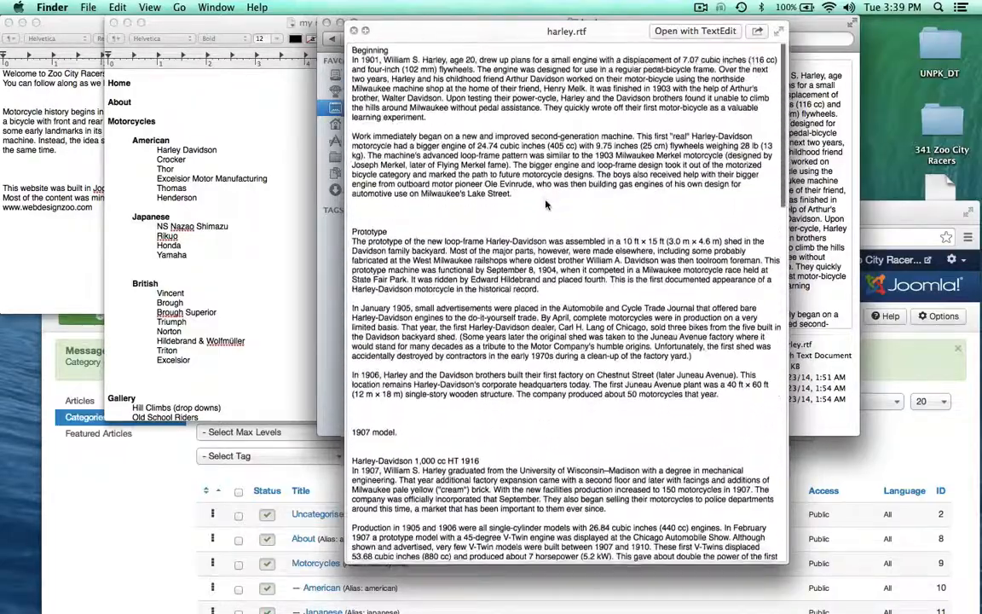
{"action": "scroll", "coordinate": [547, 205], "scroll_direction": "down", "scroll_amount": 20}
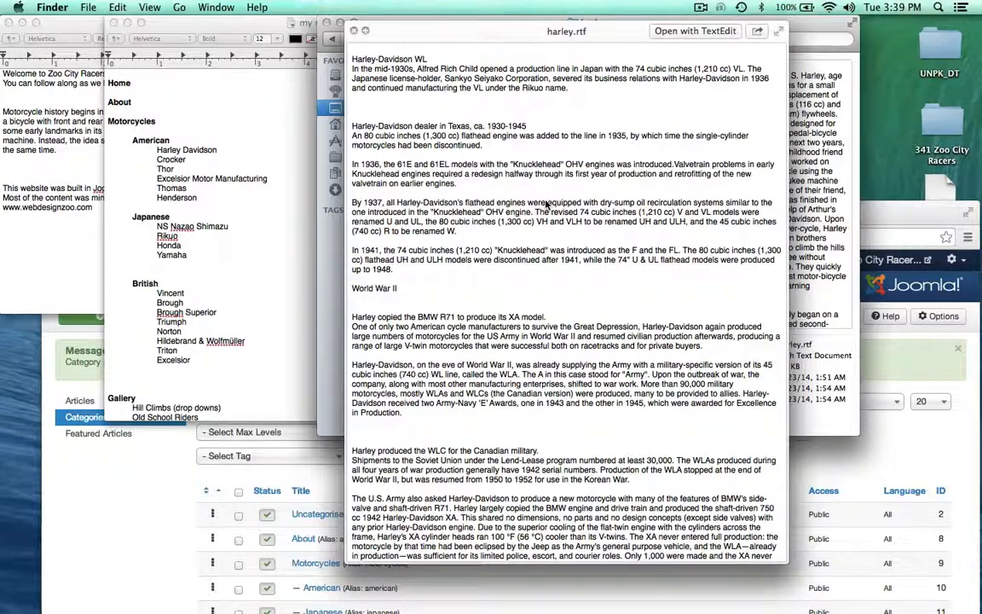
{"action": "scroll", "coordinate": [546, 202], "scroll_direction": "down", "scroll_amount": 2}
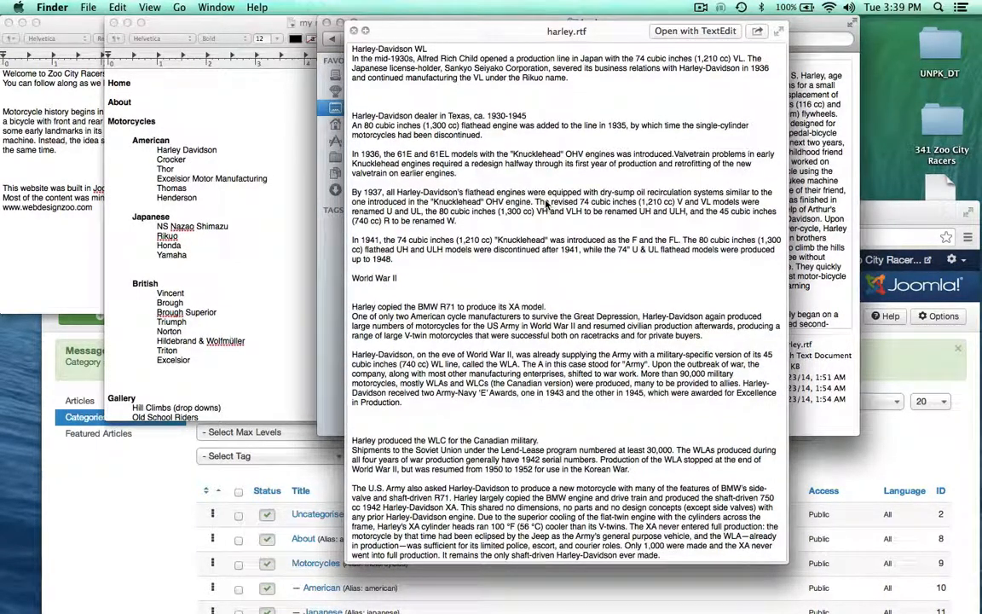
{"action": "key", "text": "space"}
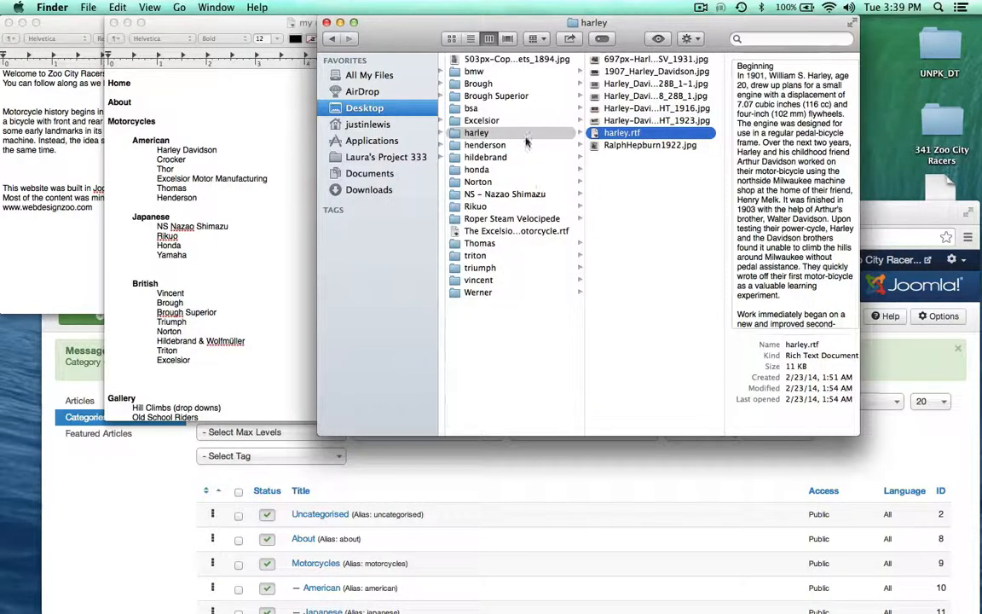
Open the henderson folder and preview its 1916, 1915 and 1917 motorcycle photos.
{"action": "left_click", "coordinate": [468, 146]}
{"action": "left_click", "coordinate": [602, 111]}
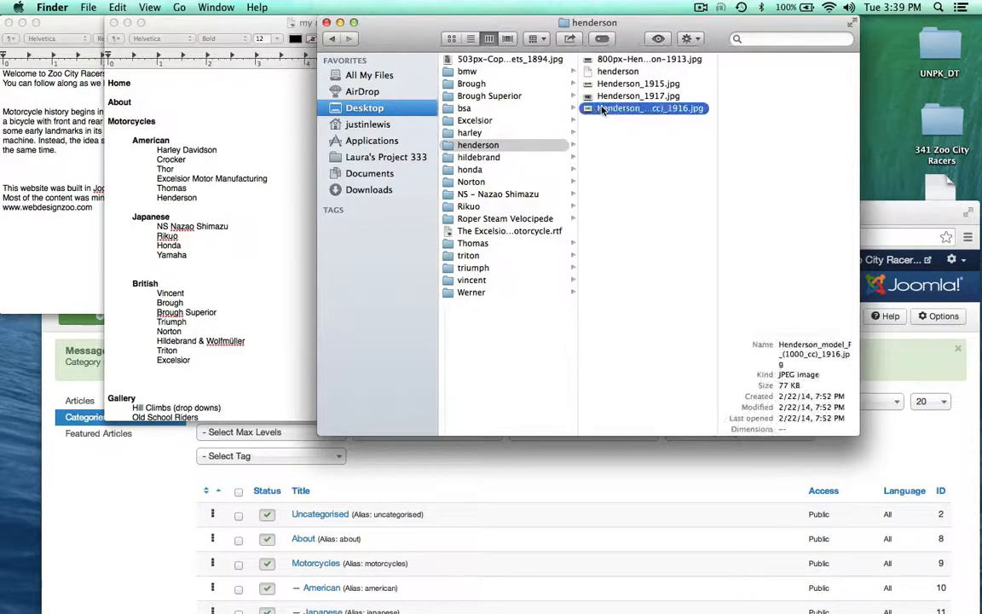
{"action": "key", "text": "space"}
{"action": "key", "text": "Up"}
{"action": "key", "text": "Up"}
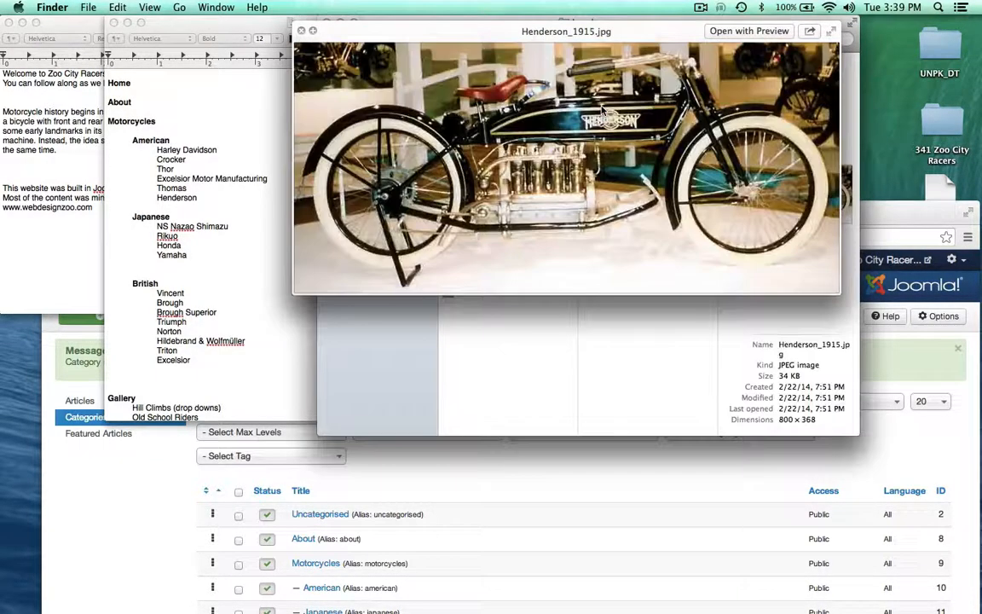
{"action": "key", "text": "Down"}
{"action": "key", "text": "space"}
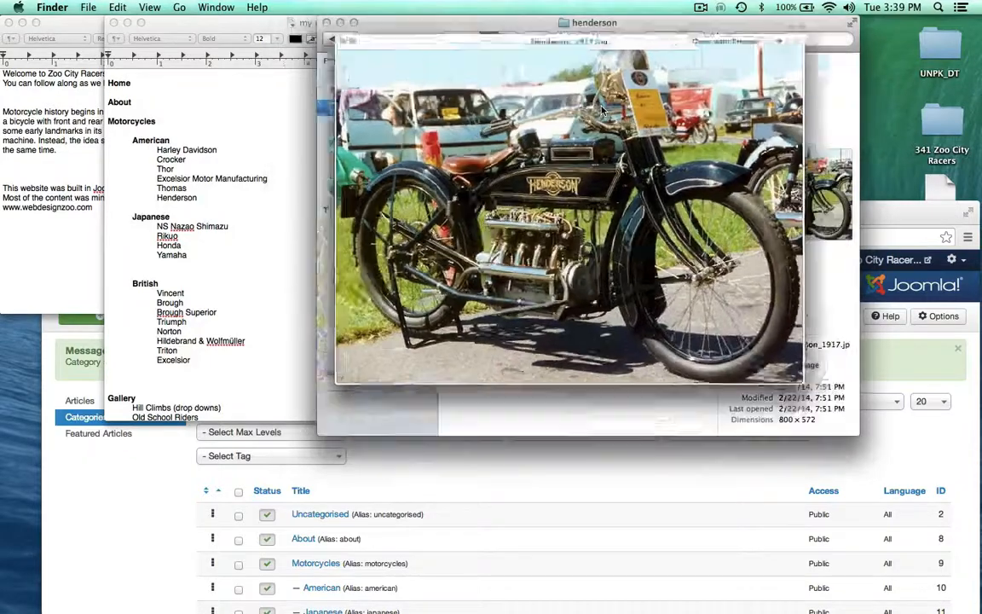
Open the henderson text document, look through its headings and introductory paragraph, and close it.
{"action": "left_click", "coordinate": [589, 72]}
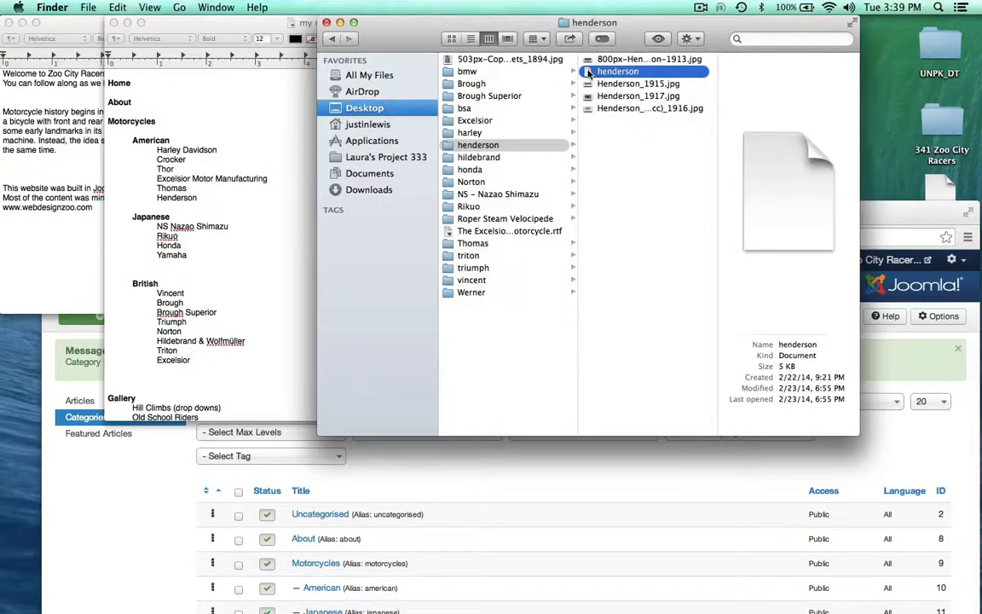
{"action": "double_click", "coordinate": [589, 72]}
{"action": "scroll", "coordinate": [322, 207], "scroll_direction": "down", "scroll_amount": 10}
{"action": "scroll", "coordinate": [323, 207], "scroll_direction": "up", "scroll_amount": 10}
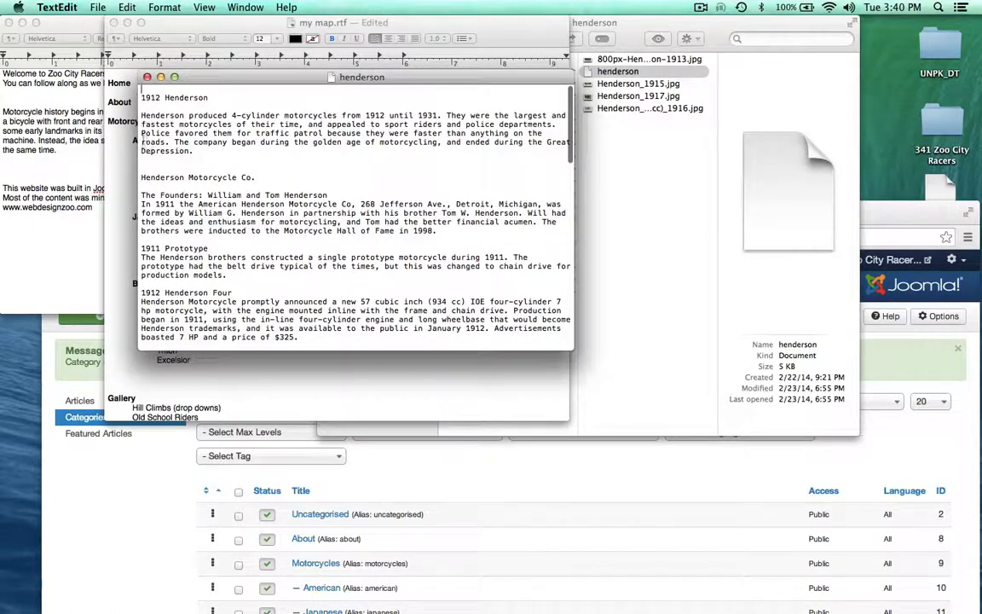
{"action": "mouse_move", "coordinate": [139, 98]}
{"action": "left_mouse_down"}
{"action": "mouse_move", "coordinate": [200, 96]}
{"action": "mouse_move", "coordinate": [137, 97]}
{"action": "left_mouse_up"}
{"action": "left_click", "coordinate": [213, 144]}
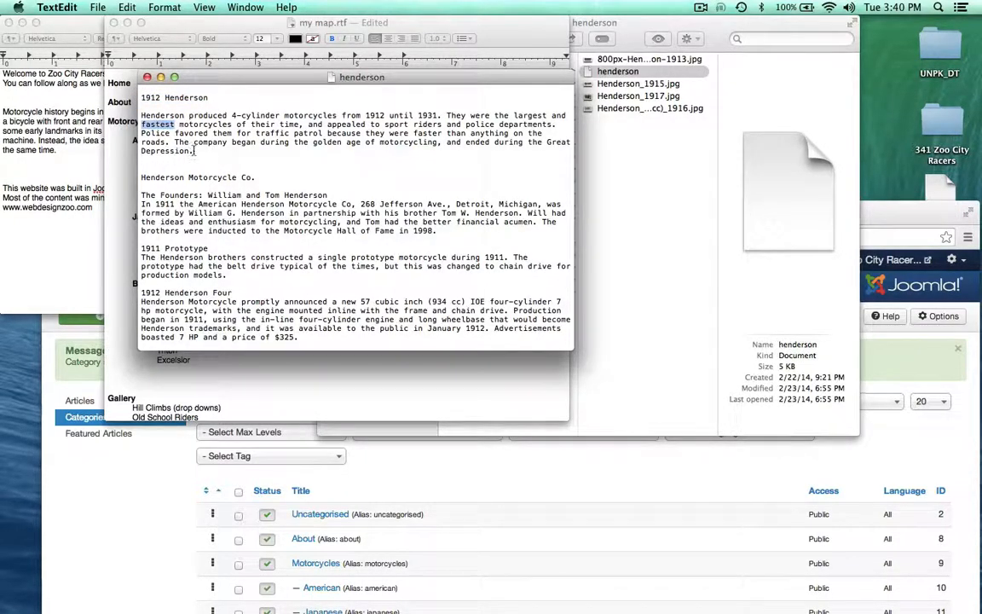
{"action": "triple_click", "coordinate": [145, 122]}
{"action": "scroll", "coordinate": [235, 165], "scroll_direction": "down", "scroll_amount": 10}
{"action": "scroll", "coordinate": [235, 166], "scroll_direction": "up", "scroll_amount": 10}
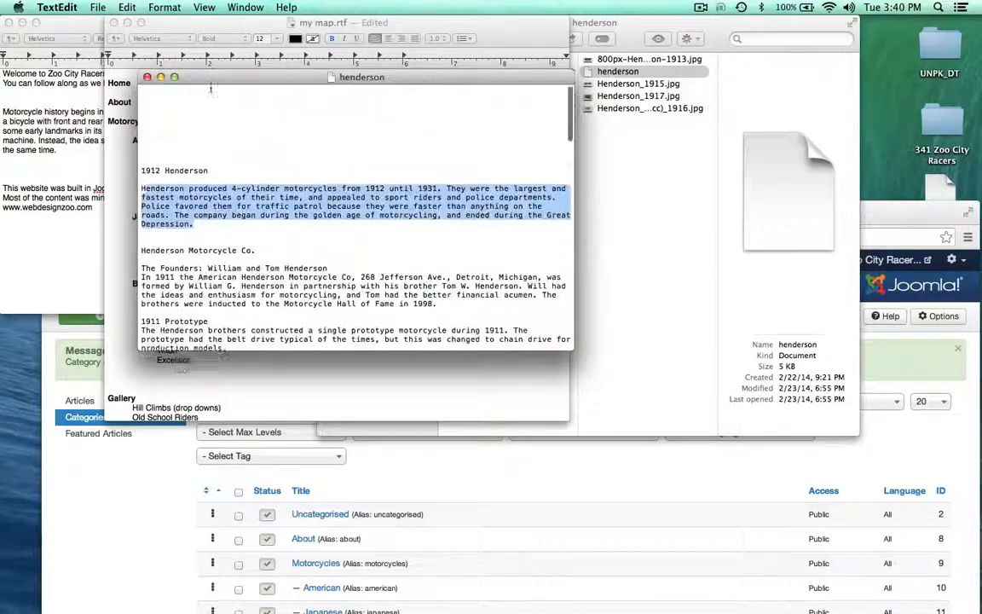
{"action": "left_click", "coordinate": [148, 77]}
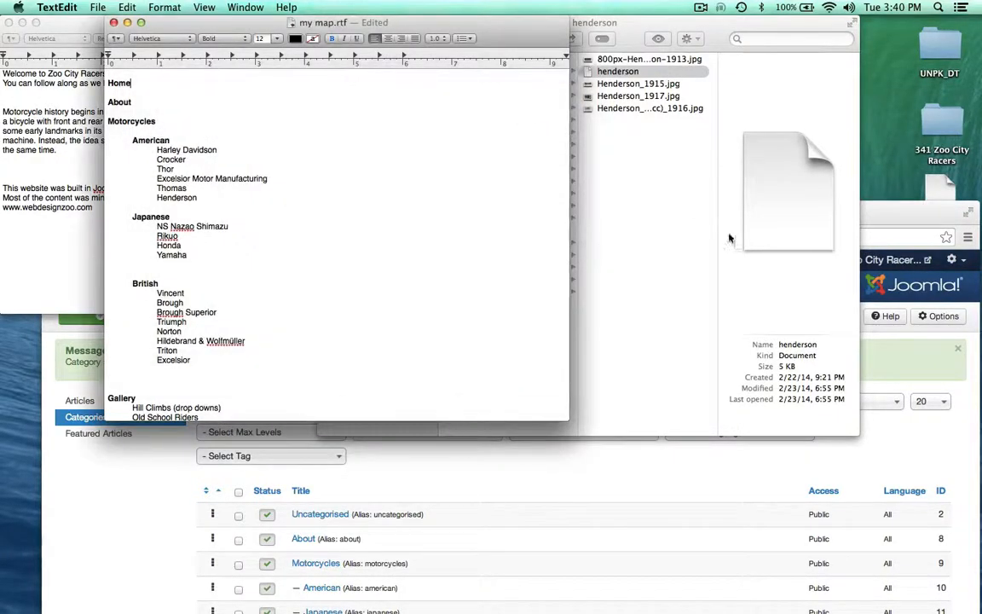
Bring about- history.rtf in front of the browser and close the my map.rtf and henderson folder windows.
{"action": "left_click", "coordinate": [692, 232]}
{"action": "left_click_drag", "start_coordinate": [60, 23], "coordinate": [605, 23]}
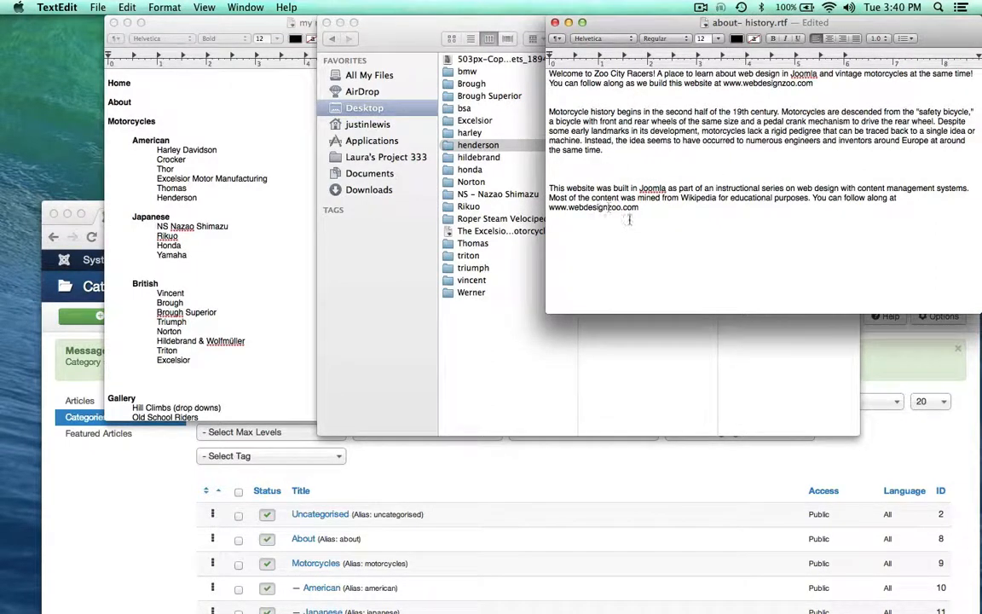
{"action": "left_click_drag", "start_coordinate": [657, 224], "coordinate": [527, 111]}
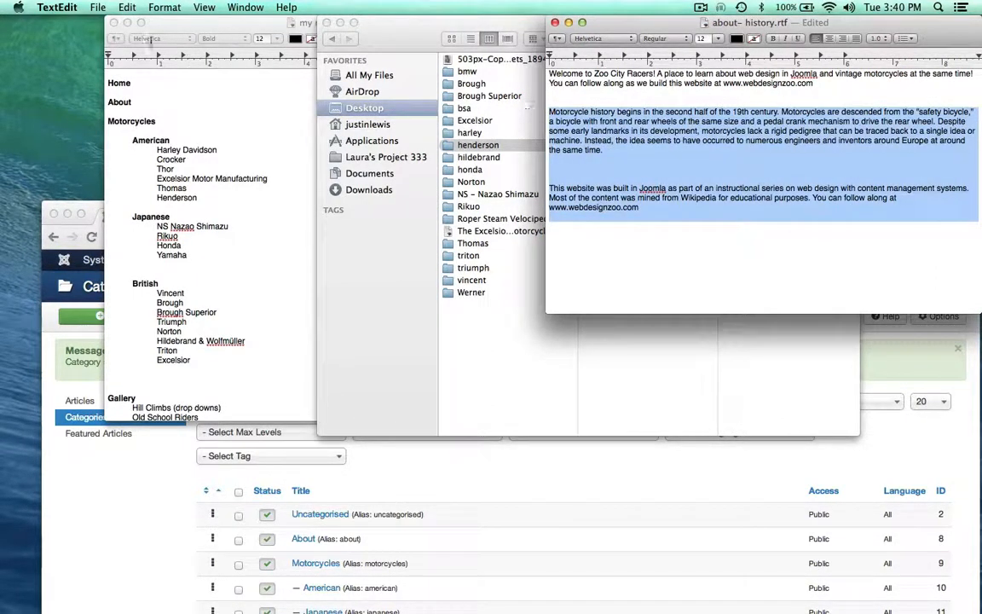
{"action": "left_click", "coordinate": [114, 22]}
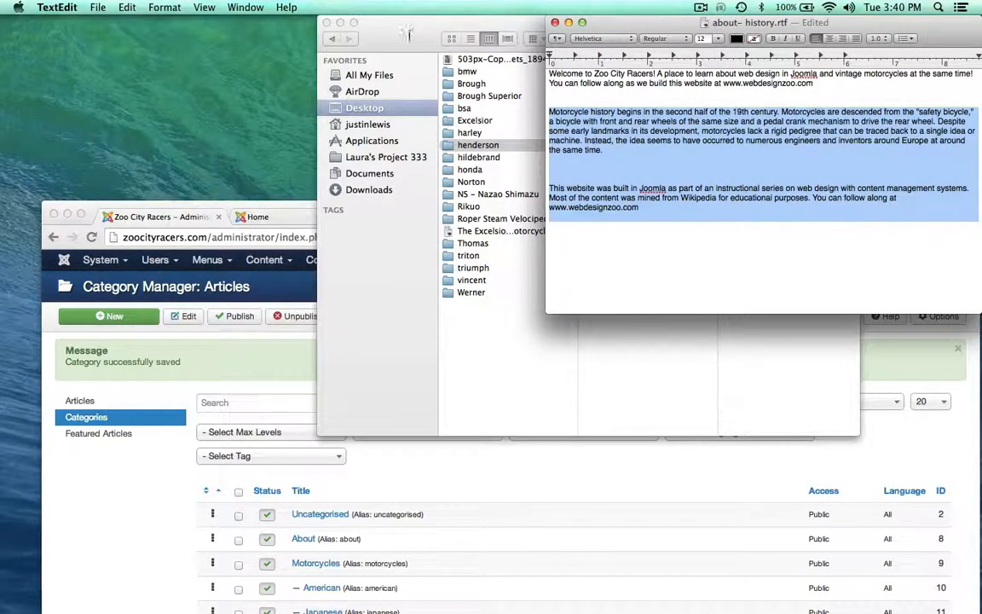
{"action": "left_click", "coordinate": [327, 22]}
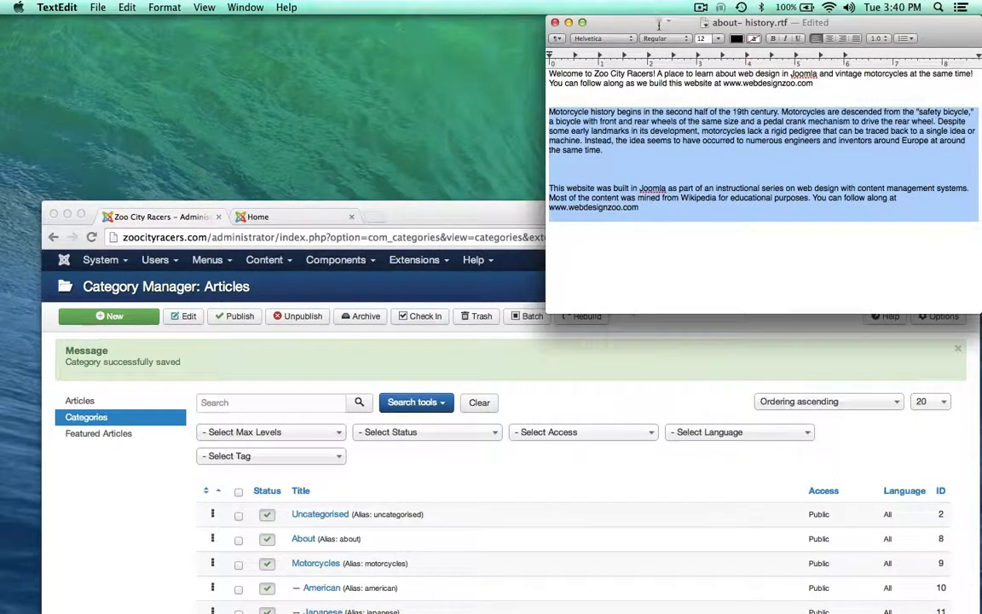
{"action": "left_click_drag", "start_coordinate": [592, 20], "coordinate": [531, 21]}
{"action": "left_click", "coordinate": [593, 149]}
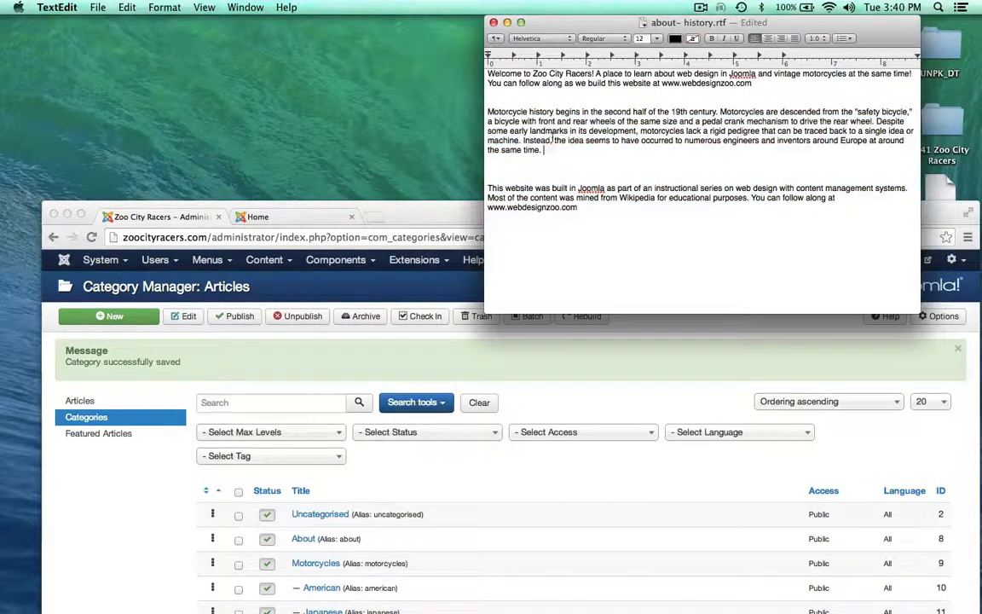
Review the motorcycle history paragraph and the paragraph on how the website was built in about- history.rtf.
{"action": "left_click_drag", "start_coordinate": [589, 151], "coordinate": [470, 114]}
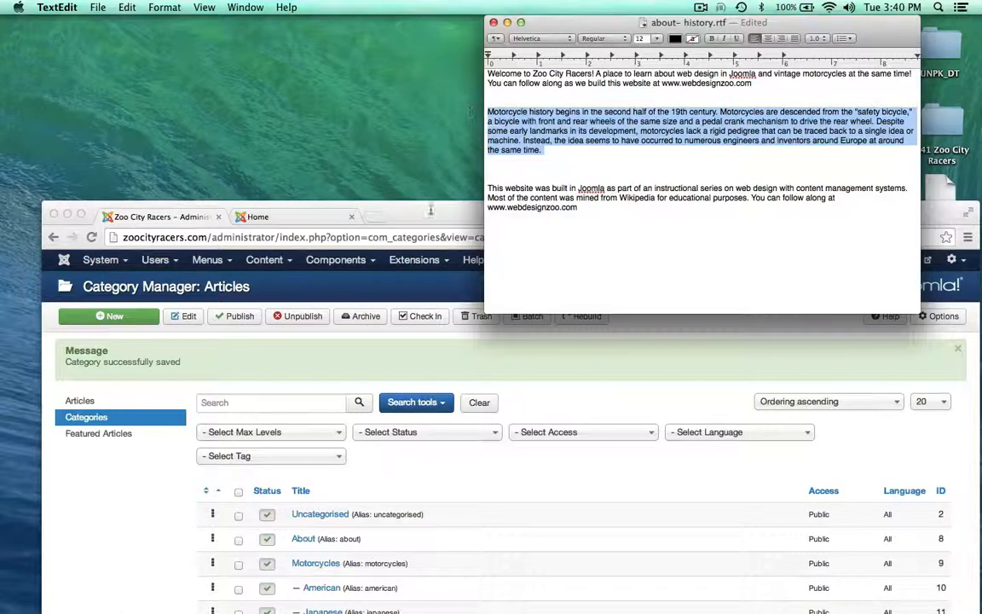
{"action": "triple_click", "coordinate": [540, 218]}
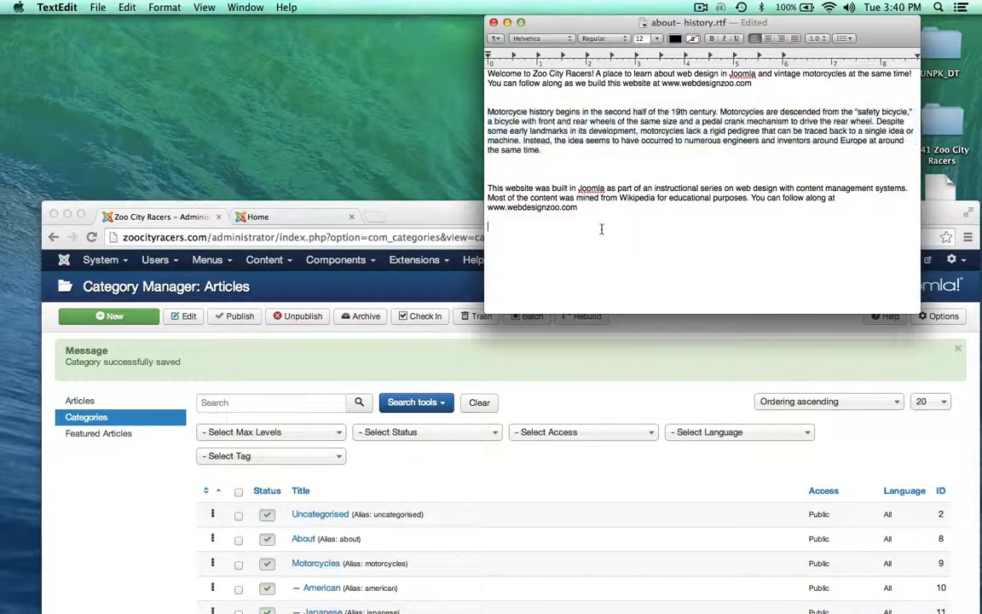
{"action": "left_click_drag", "start_coordinate": [540, 218], "coordinate": [484, 183]}
{"action": "left_click", "coordinate": [554, 216]}
Switch to the Joomla administrator in Chrome, open the Article Manager and start a new article.
{"action": "left_click_drag", "start_coordinate": [450, 220], "coordinate": [438, 34]}
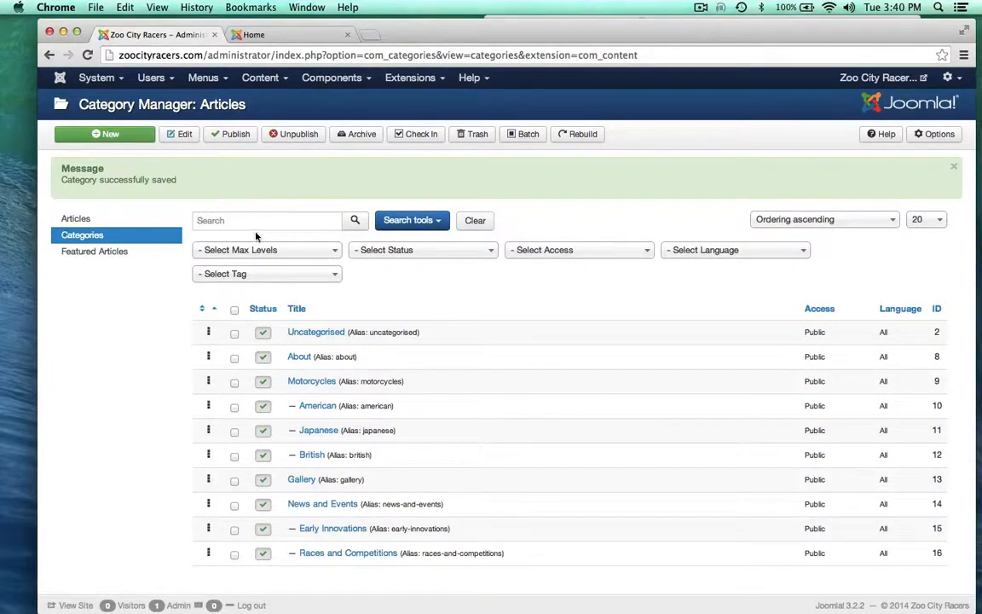
{"action": "left_click", "coordinate": [260, 78]}
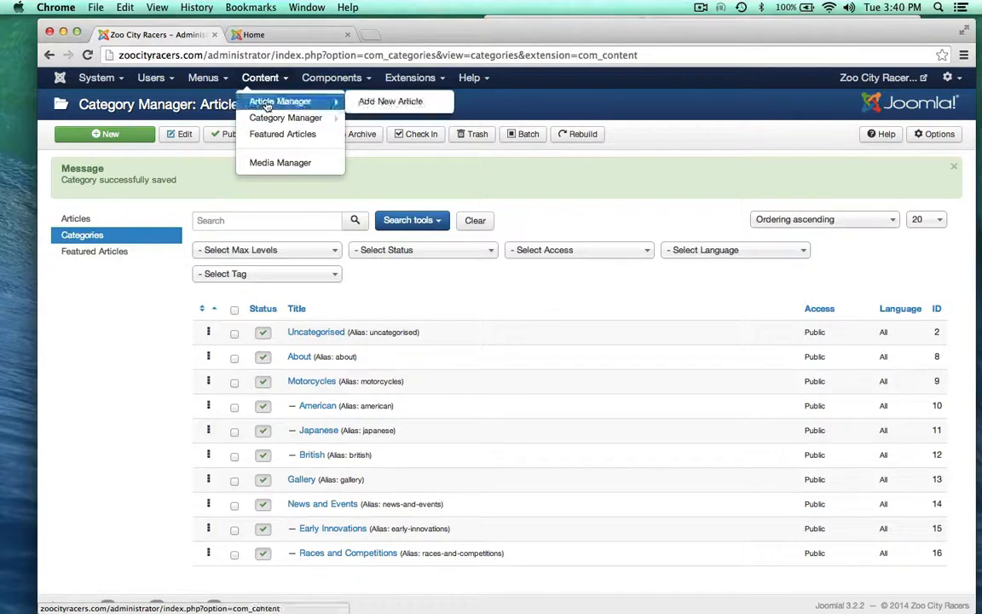
{"action": "left_click", "coordinate": [273, 101]}
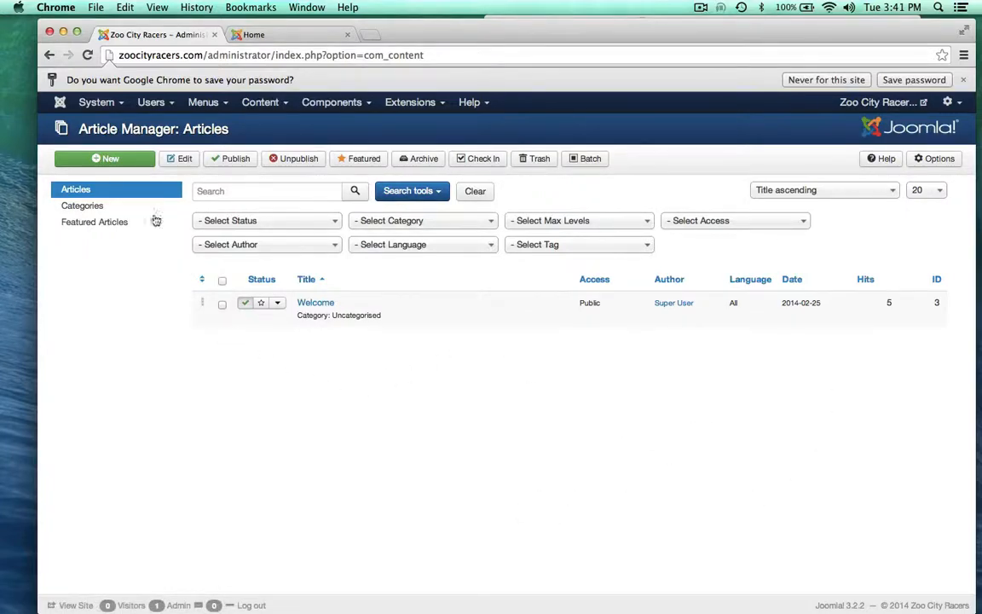
{"action": "left_click", "coordinate": [110, 159]}
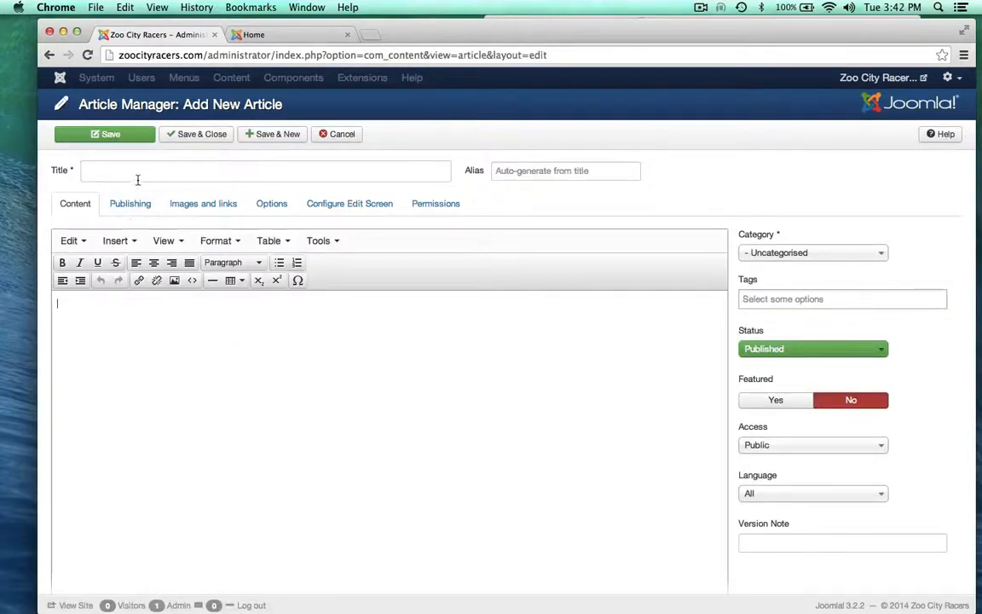
Title the new article About and assign it to the About category.
{"action": "left_click", "coordinate": [138, 175]}
{"action": "type", "text": "About"}
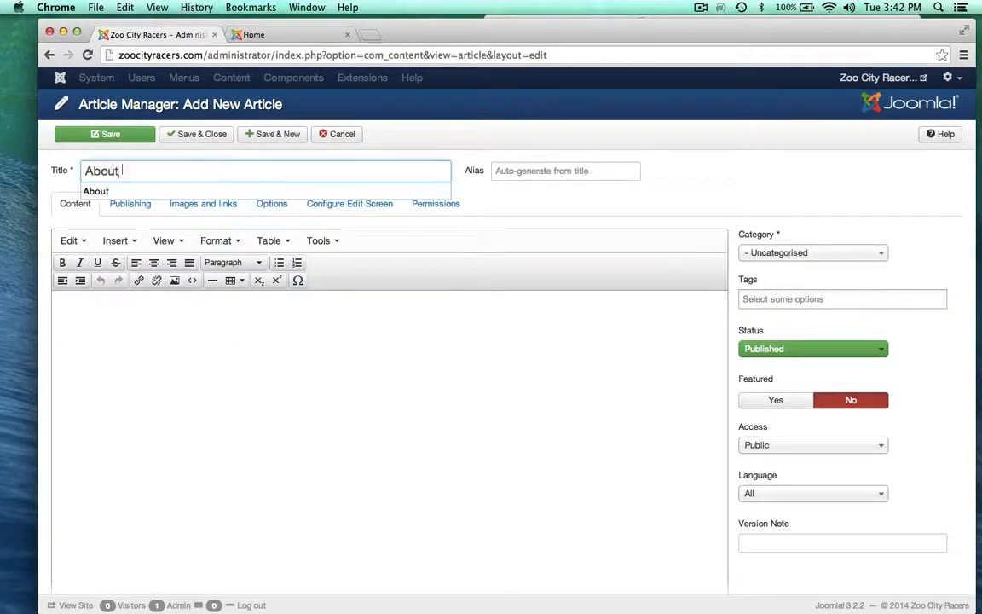
{"action": "left_click", "coordinate": [149, 358]}
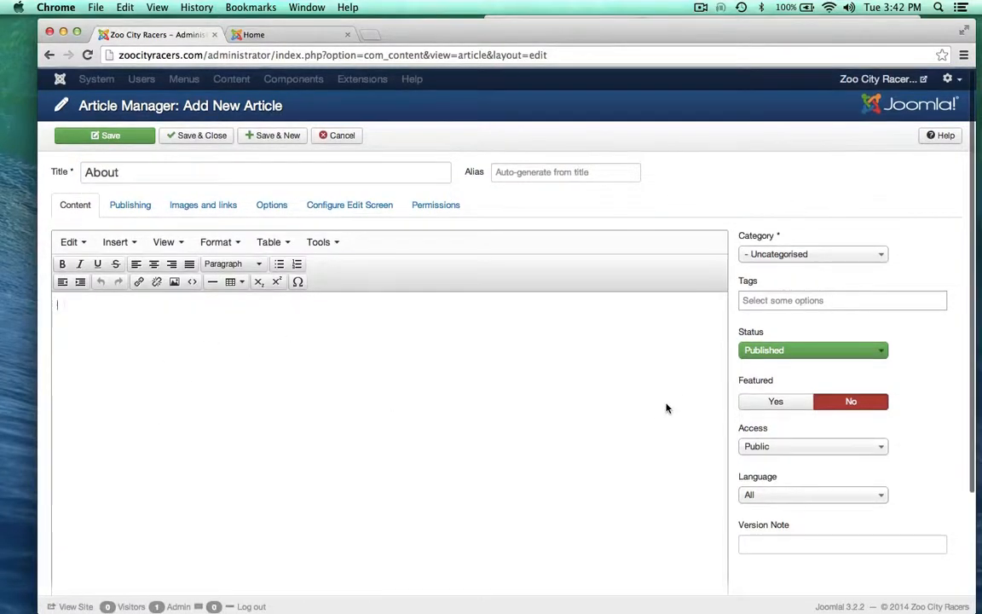
{"action": "left_click", "coordinate": [758, 252]}
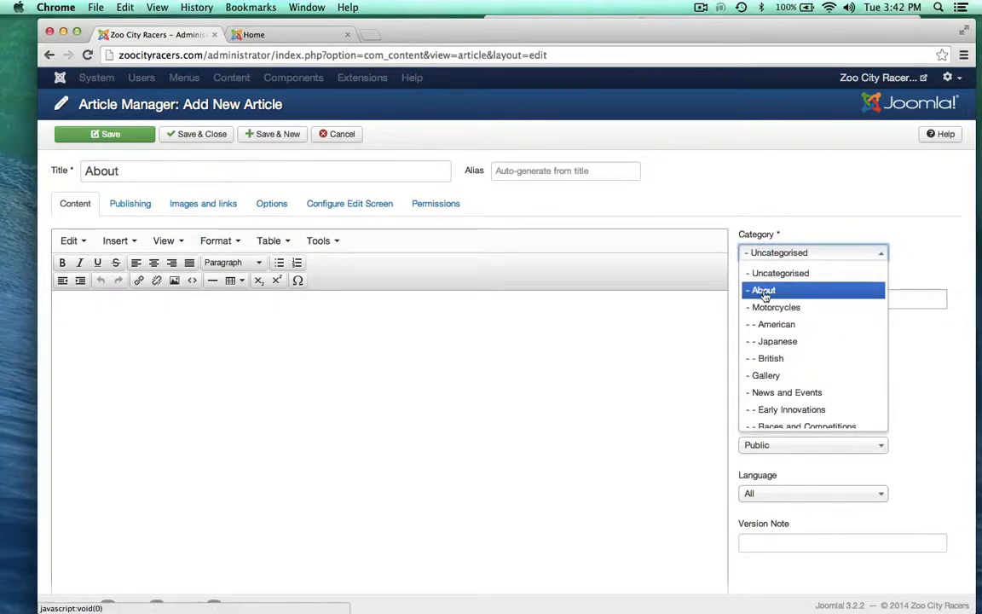
{"action": "left_click", "coordinate": [765, 292]}
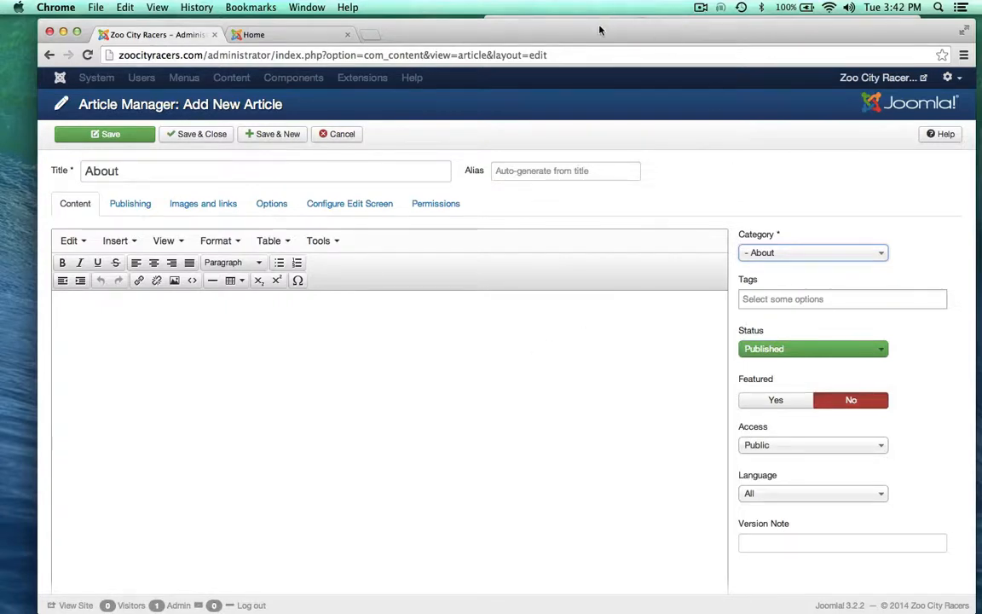
Copy the motorcycle history and website-credit paragraphs from about- history.rtf into the About article's body.
{"action": "left_click_drag", "start_coordinate": [600, 26], "coordinate": [597, 24]}
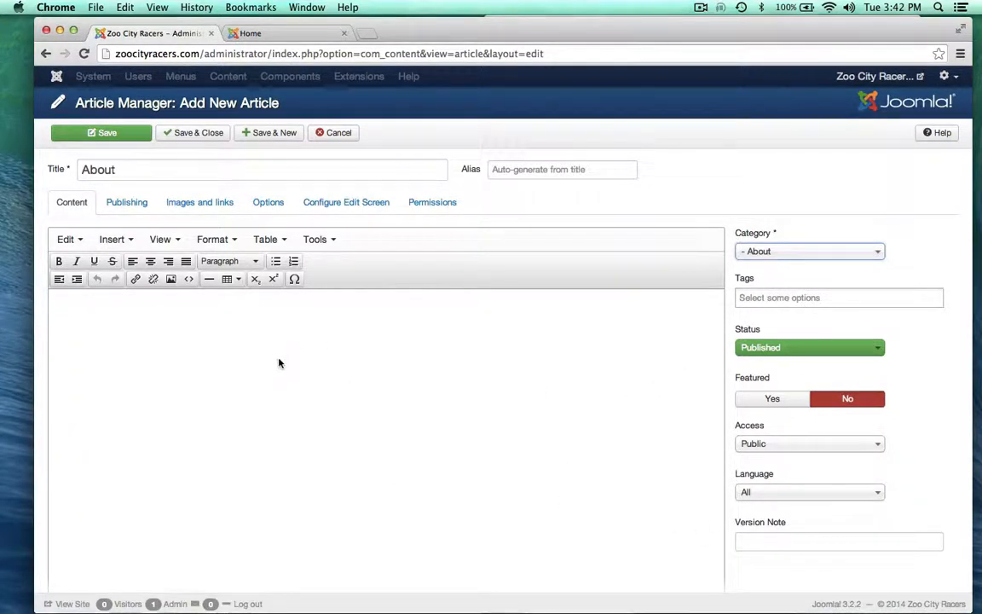
{"action": "left_click", "coordinate": [154, 350]}
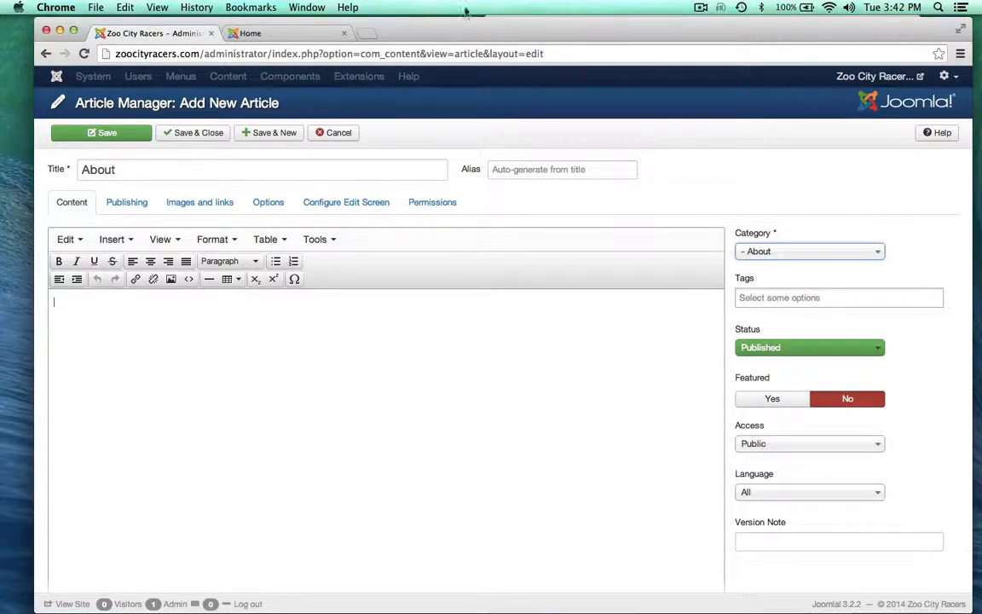
{"action": "left_click_drag", "start_coordinate": [419, 19], "coordinate": [416, 99]}
{"action": "left_click", "coordinate": [572, 26]}
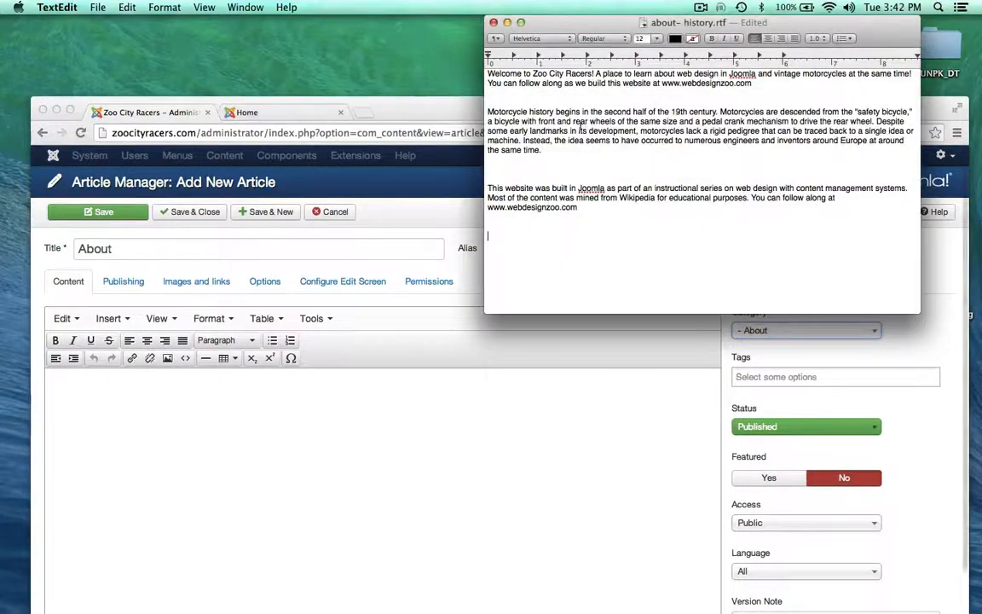
{"action": "left_click_drag", "start_coordinate": [596, 223], "coordinate": [458, 113]}
{"action": "key", "text": "super+c"}
{"action": "left_click", "coordinate": [234, 471]}
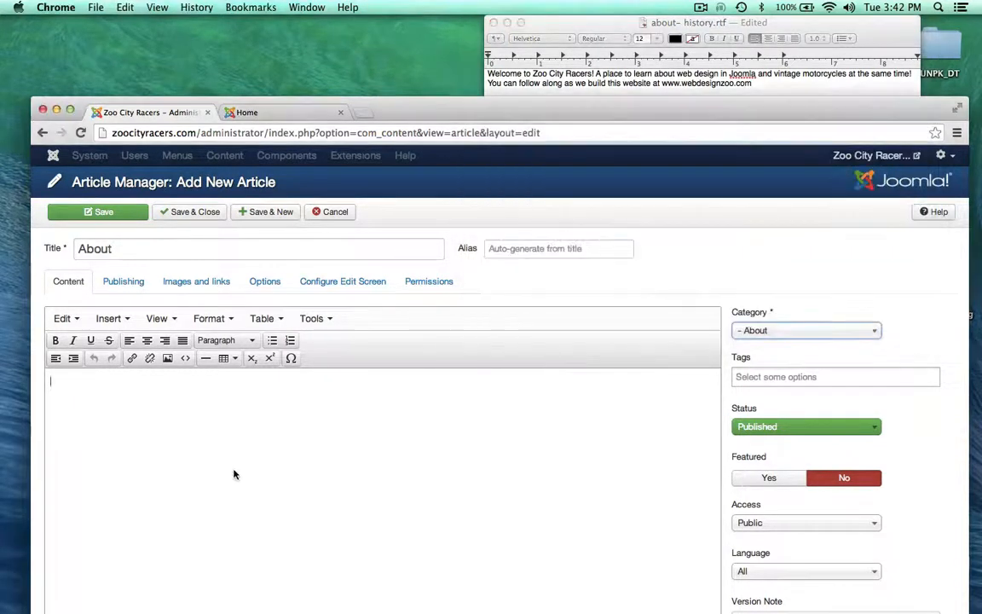
{"action": "key", "text": "super+v"}
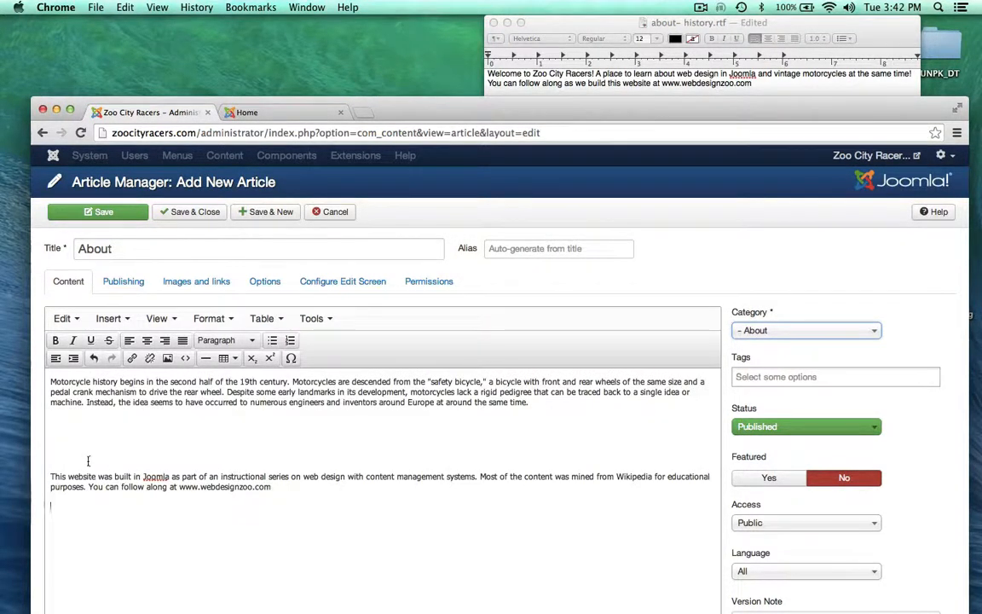
Remove the surplus empty lines between the two paragraphs of the About article.
{"action": "left_click", "coordinate": [88, 460]}
{"action": "key", "text": "BackSpace"}
{"action": "key", "text": "BackSpace"}
{"action": "key", "text": "Down"}
{"action": "key", "text": "BackSpace"}
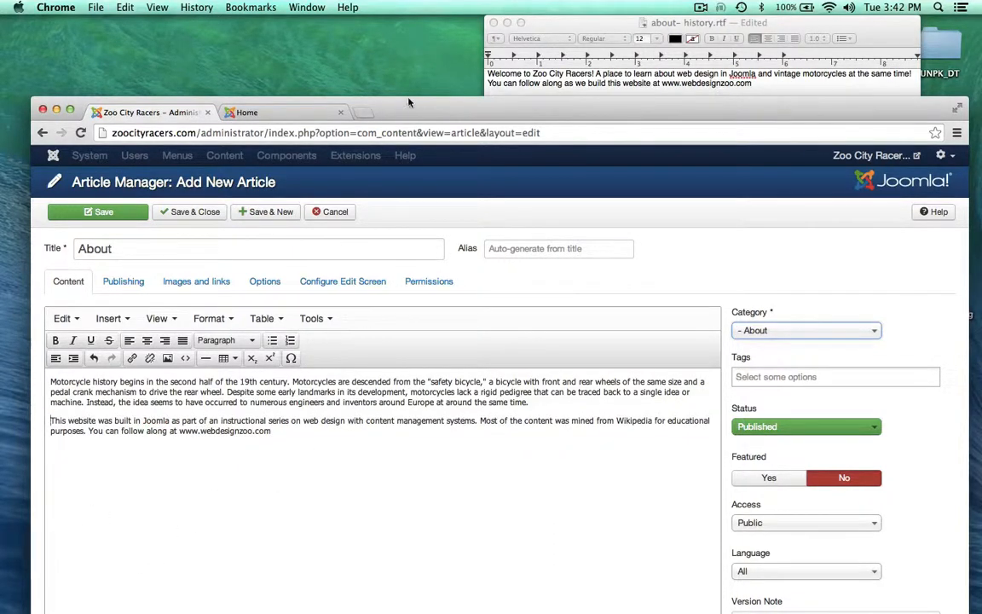
Save and close the About article, keeping the browser window moved up for a full view.
{"action": "left_click_drag", "start_coordinate": [420, 112], "coordinate": [425, 46]}
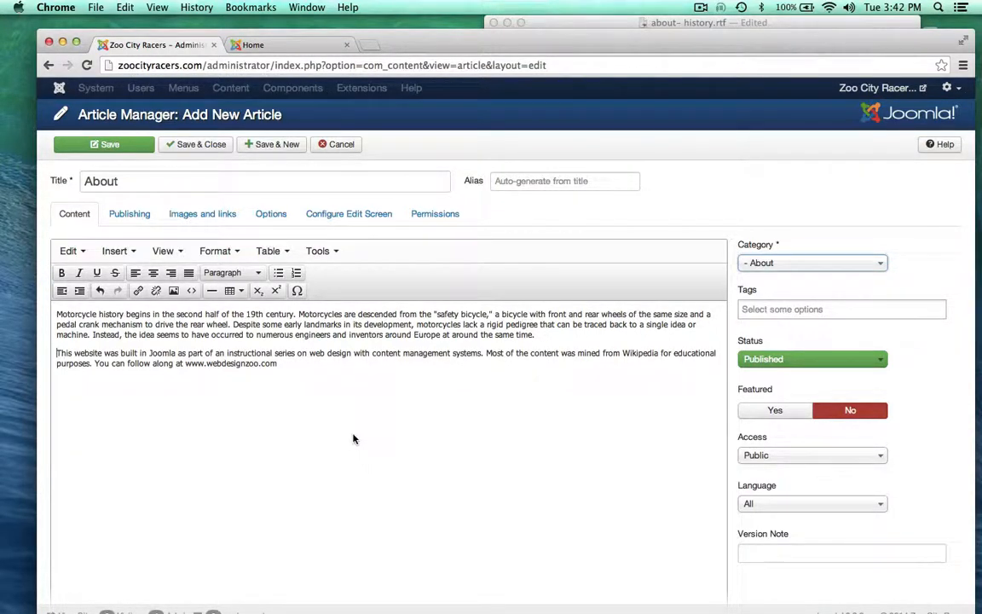
{"action": "left_click", "coordinate": [201, 146]}
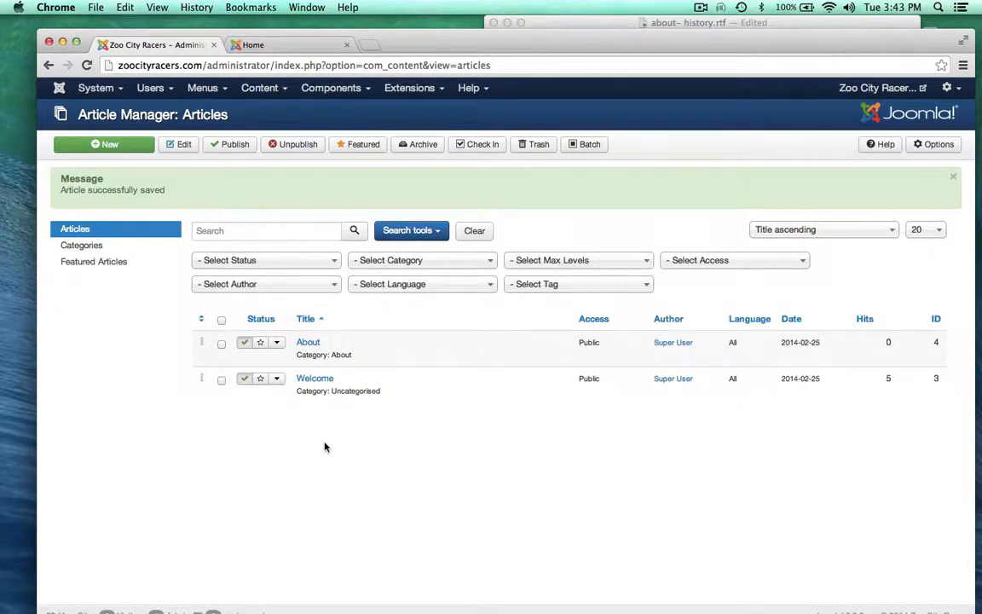
{"action": "left_click_drag", "start_coordinate": [416, 42], "coordinate": [408, 28]}
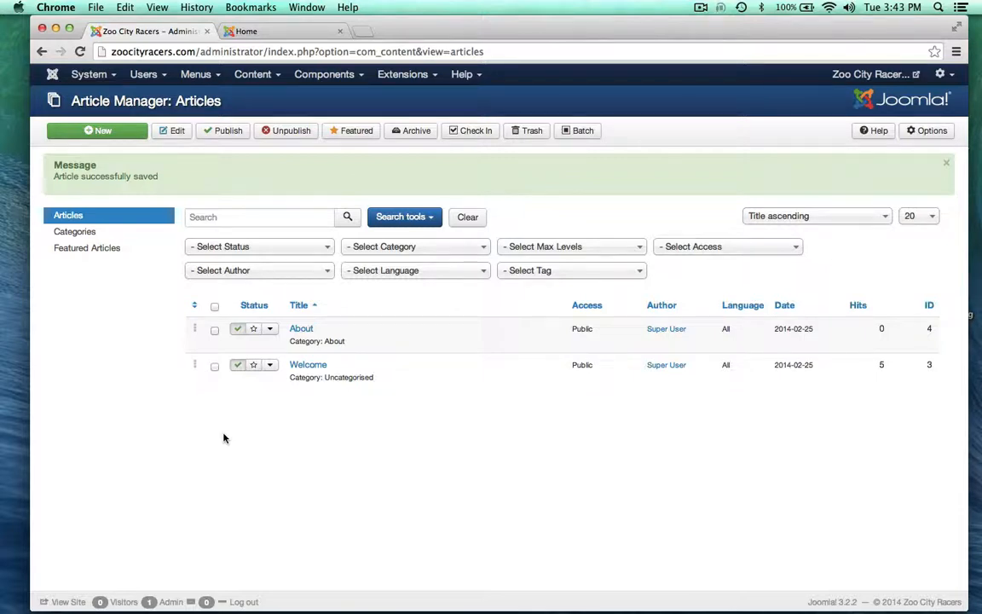
Open the Main Menu's item list in the Menu Manager, glancing at the live home page's menu on the way.
{"action": "left_click", "coordinate": [210, 76]}
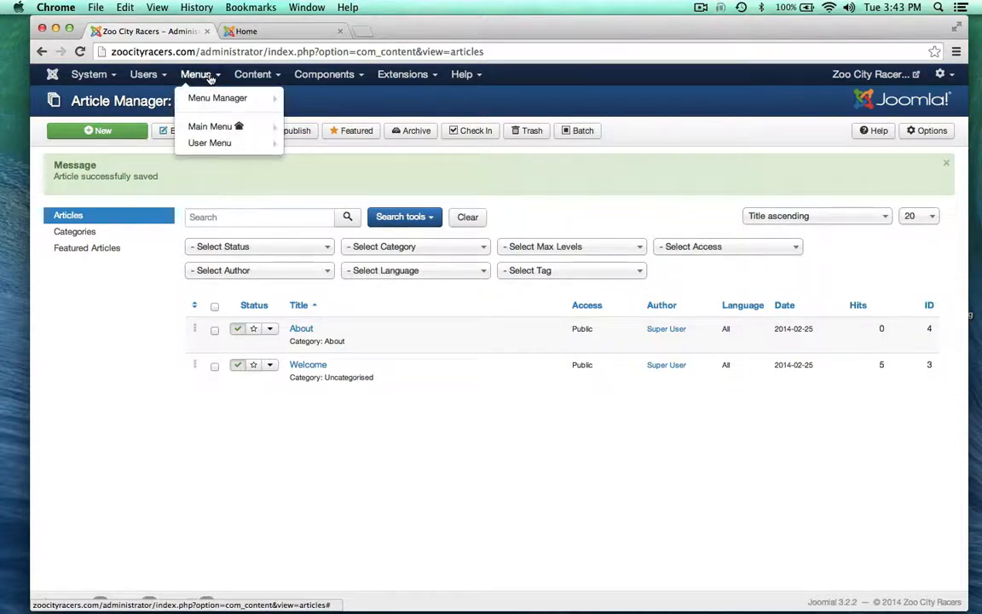
{"action": "mouse_move", "coordinate": [236, 142]}
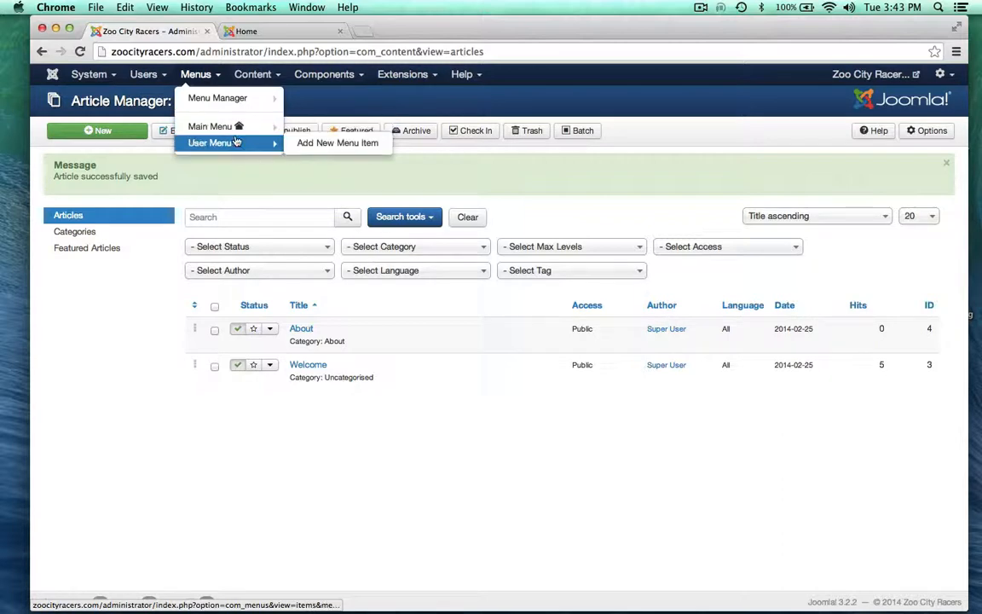
{"action": "left_click", "coordinate": [193, 98]}
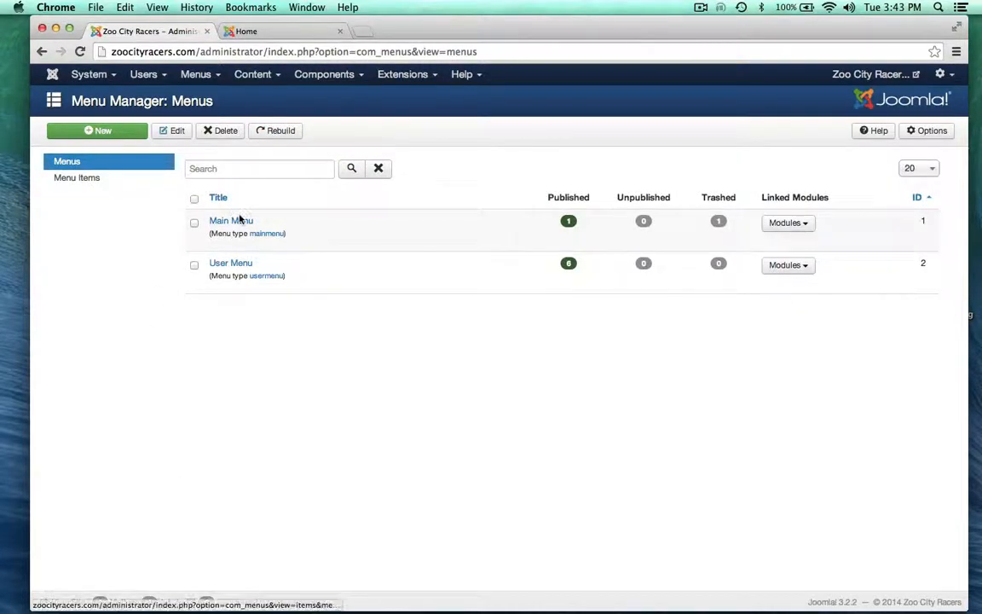
{"action": "left_click", "coordinate": [290, 31]}
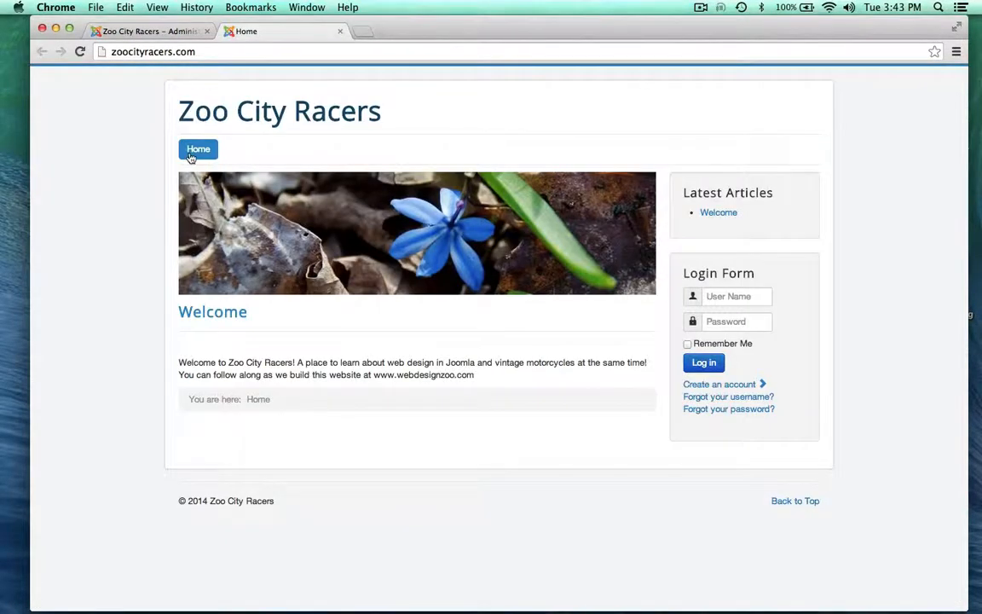
{"action": "left_click", "coordinate": [132, 31]}
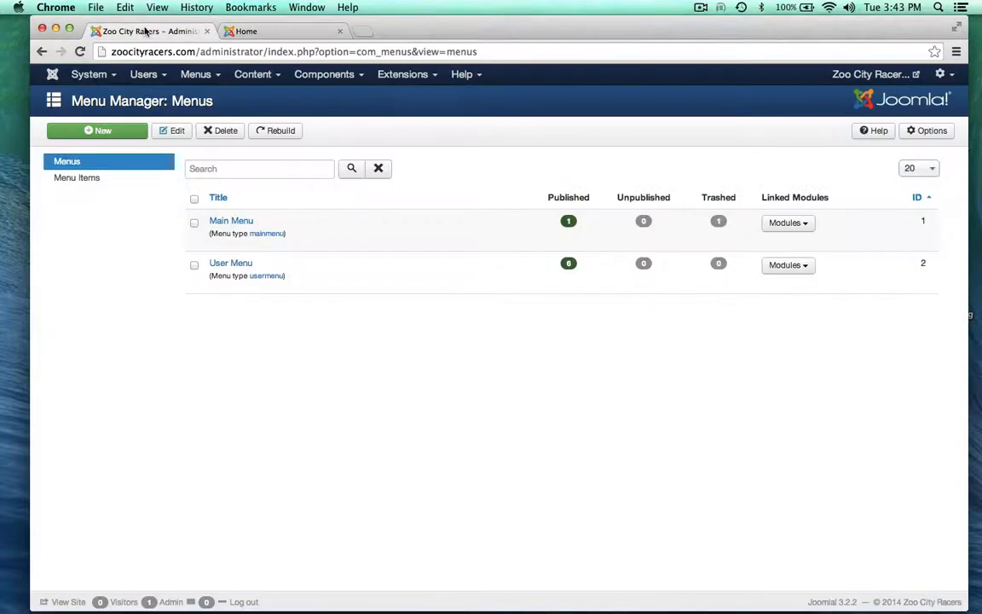
{"action": "left_click", "coordinate": [220, 220]}
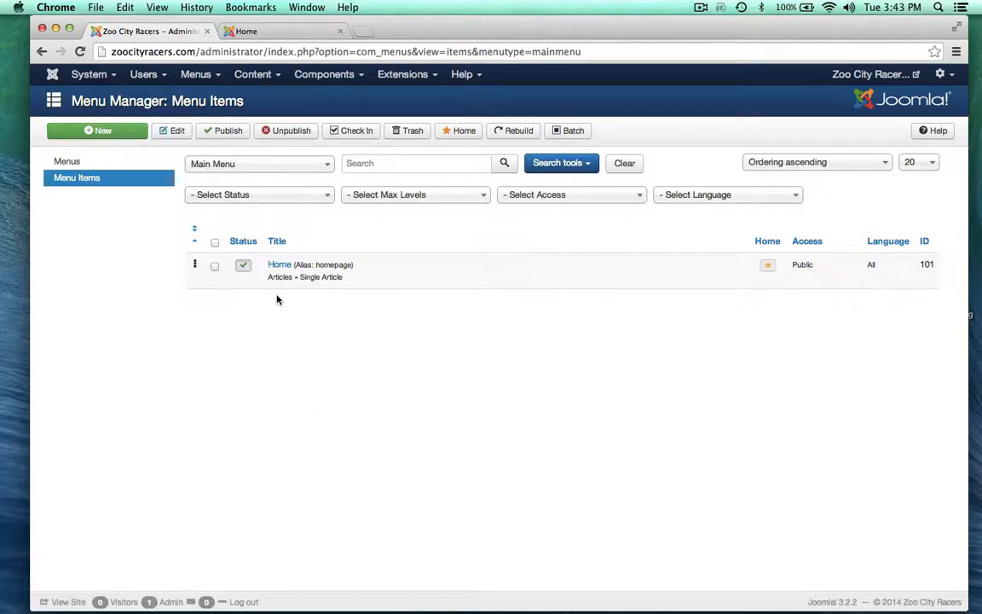
Start a new Main Menu item titled About and check the live home page for where it belongs.
{"action": "left_click", "coordinate": [101, 130]}
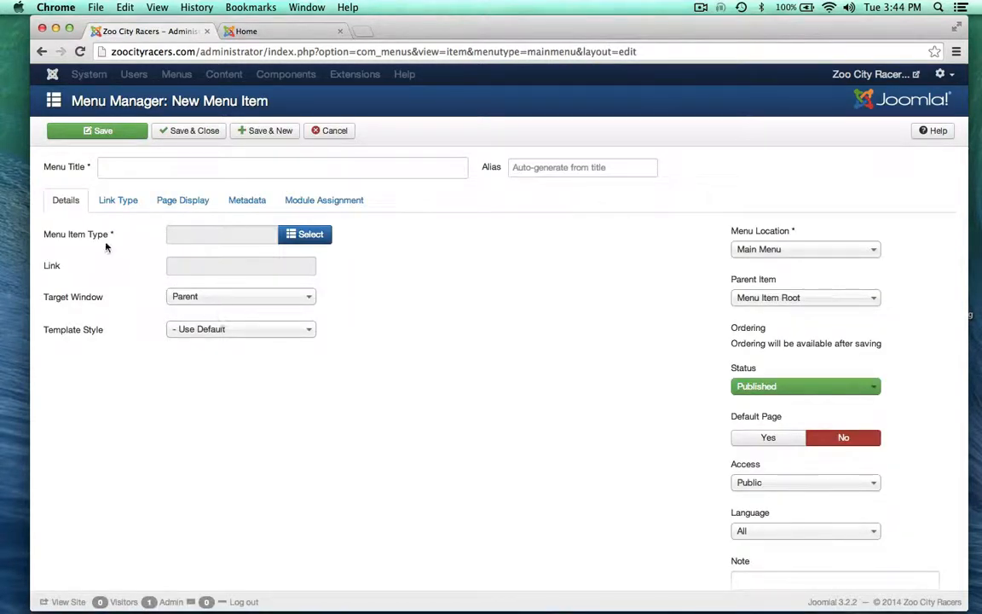
{"action": "left_click", "coordinate": [121, 168]}
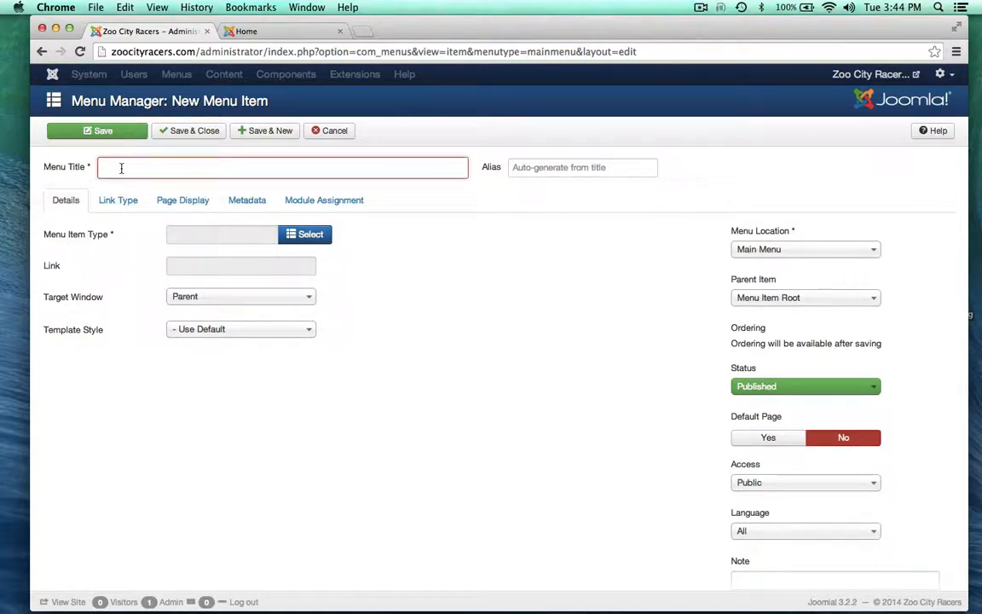
{"action": "type", "text": "About"}
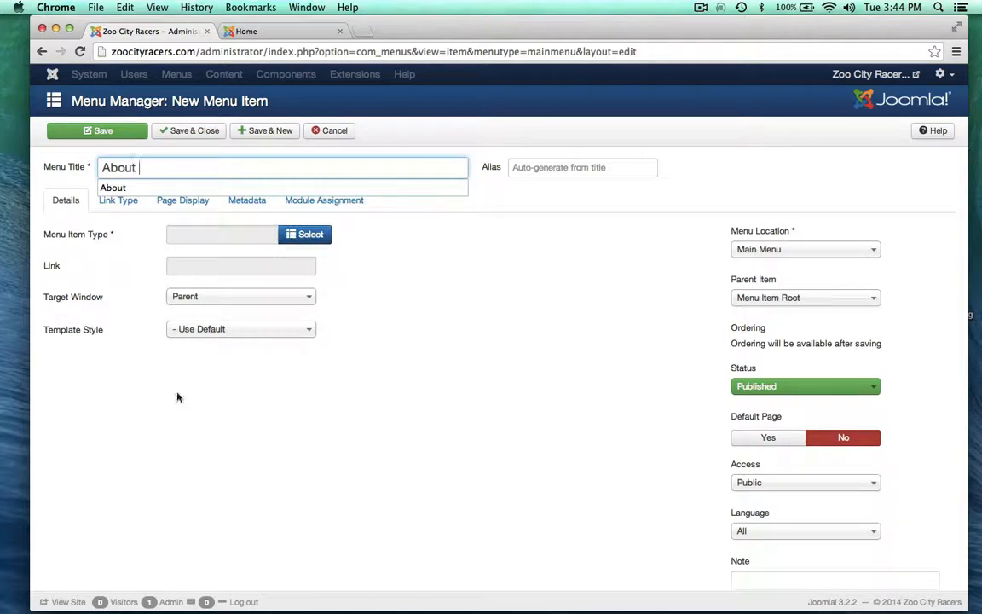
{"action": "left_click", "coordinate": [166, 391]}
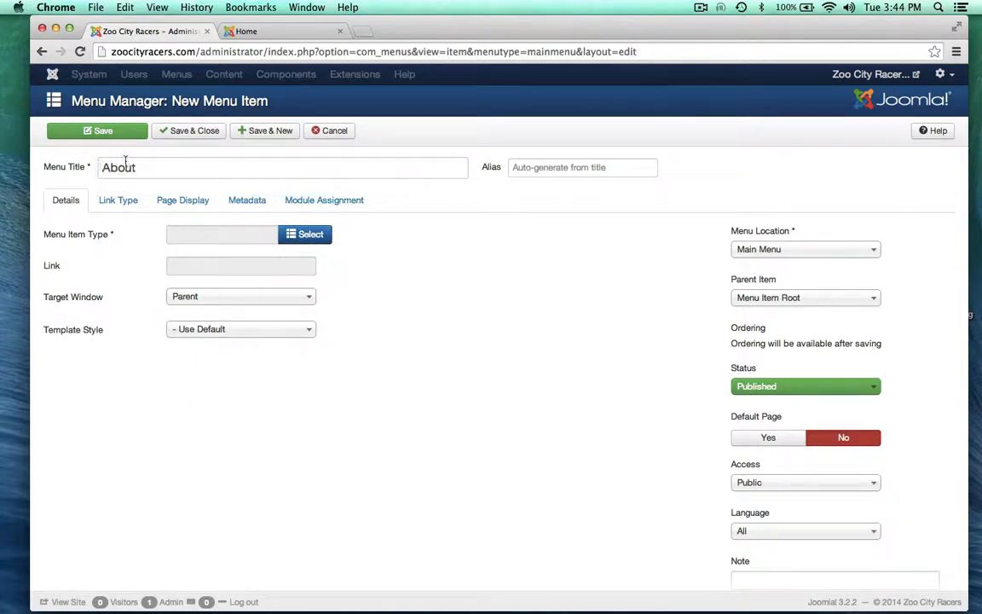
{"action": "left_click", "coordinate": [231, 31]}
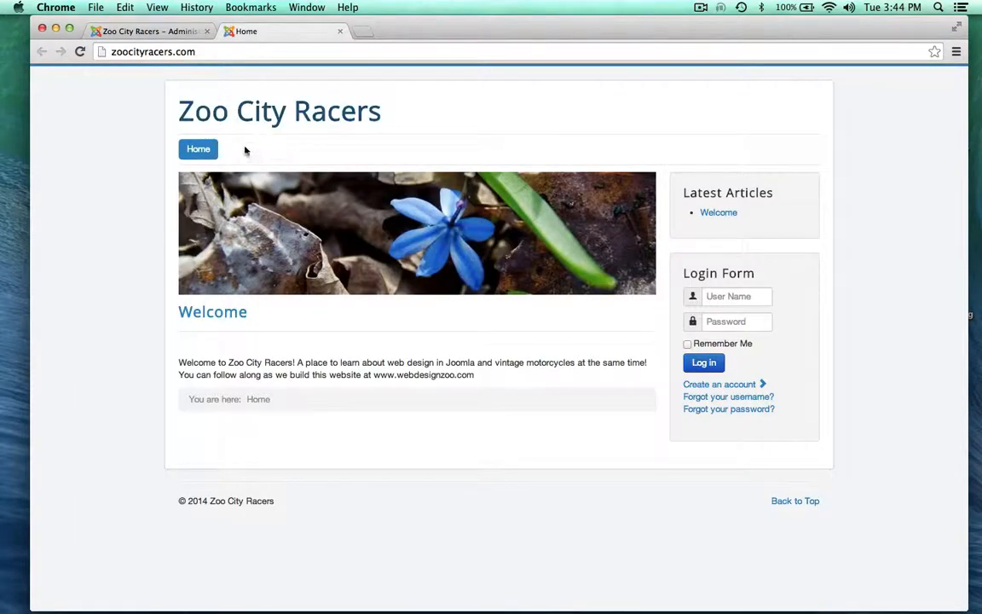
{"action": "left_click", "coordinate": [141, 31]}
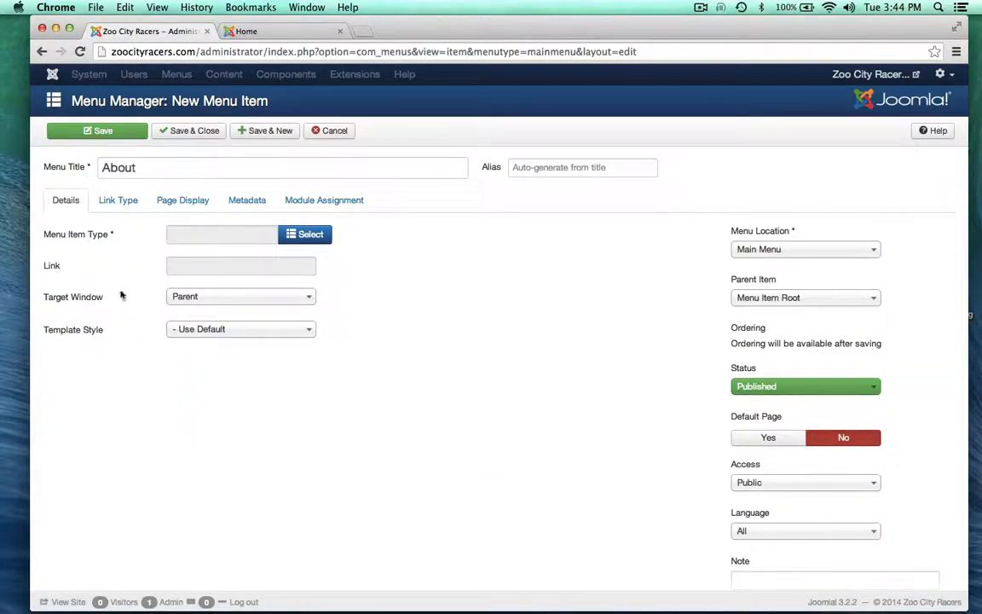
Set the About menu item's type to Single Article and choose the About article as its target.
{"action": "left_click", "coordinate": [300, 235]}
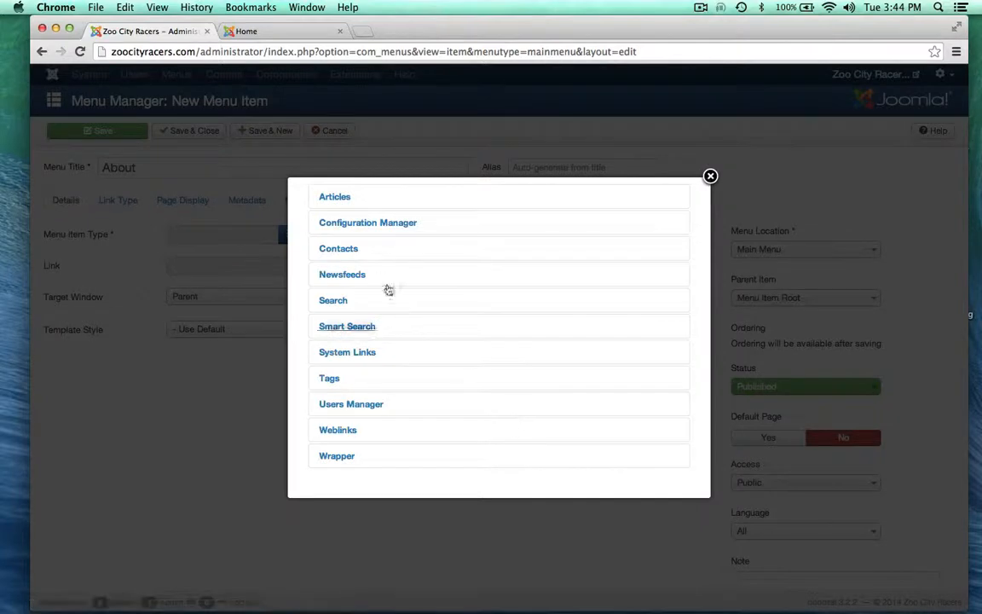
{"action": "left_click", "coordinate": [329, 198]}
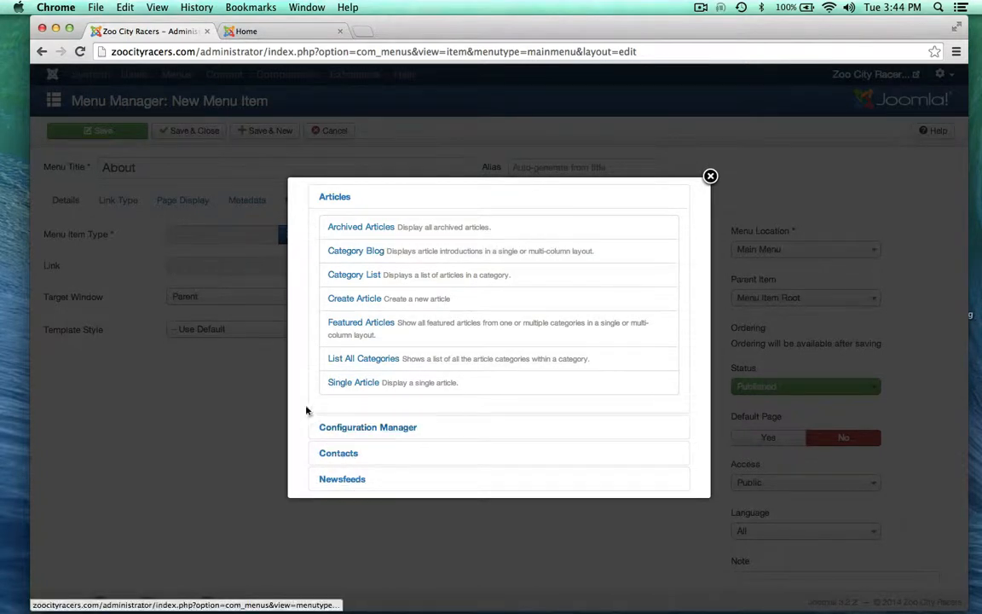
{"action": "left_click", "coordinate": [333, 385]}
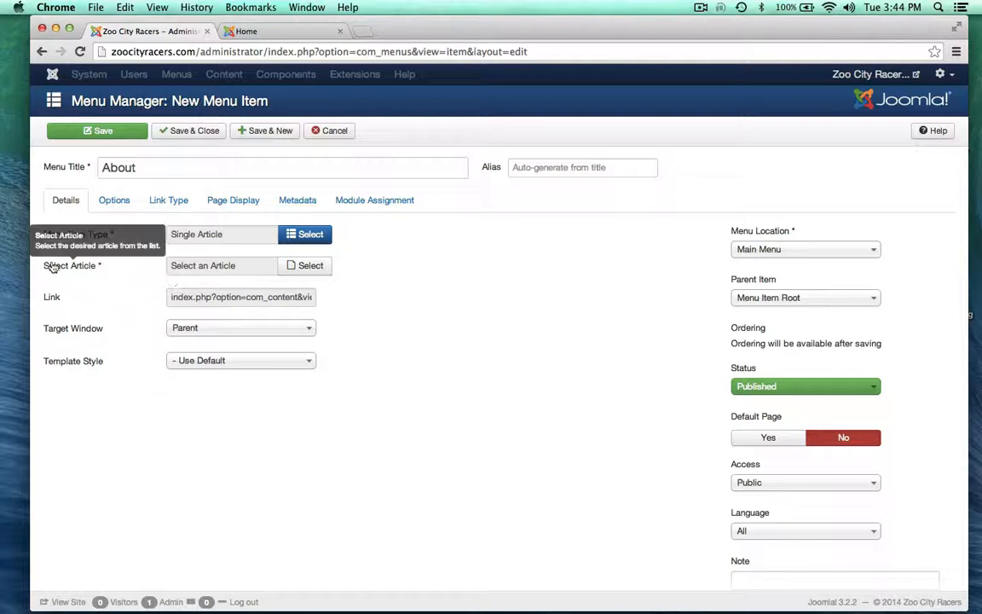
{"action": "left_click", "coordinate": [302, 265]}
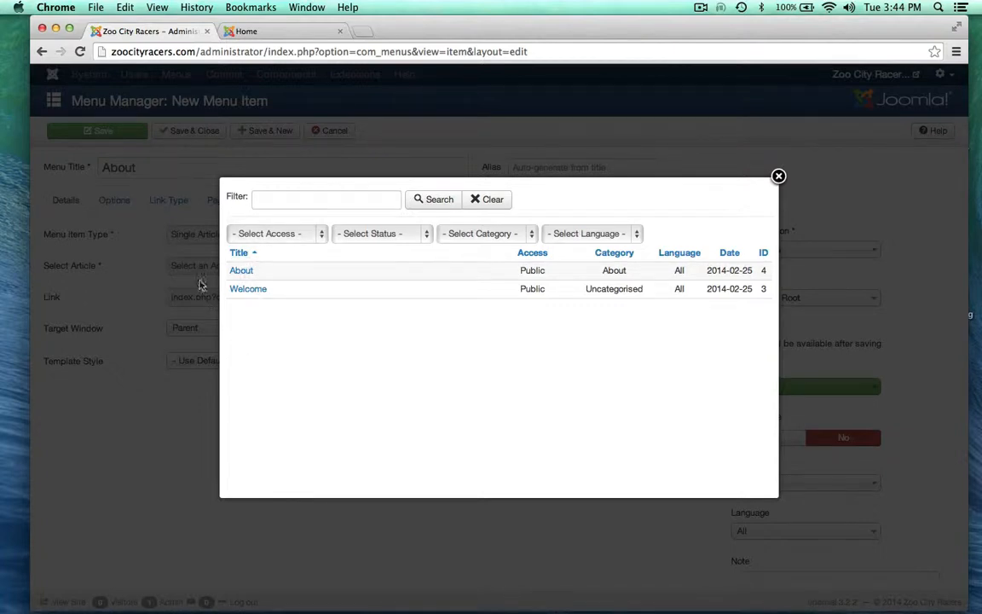
{"action": "left_click", "coordinate": [243, 271]}
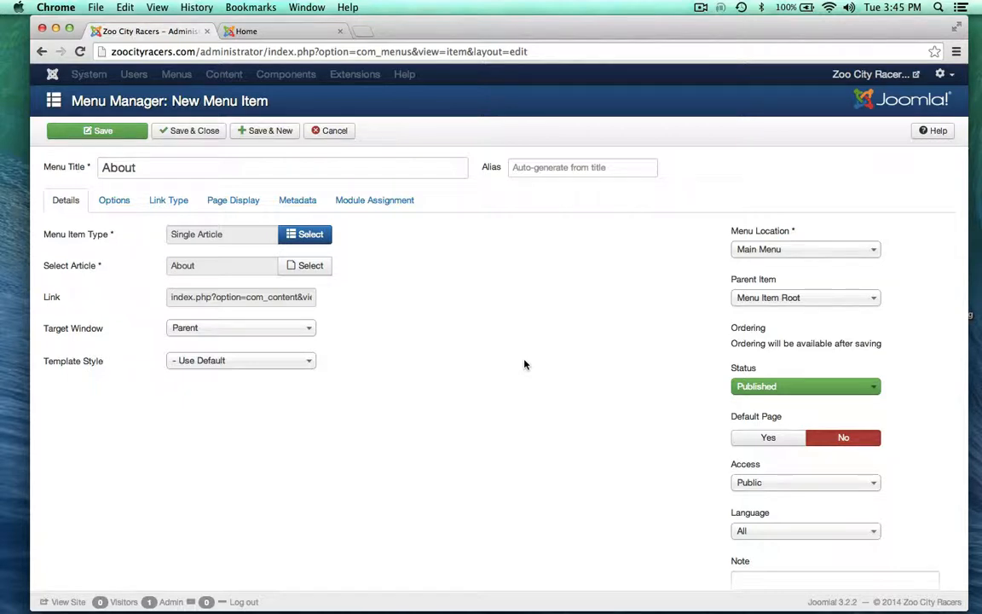
Review the menu locations available for the About menu item.
{"action": "left_click", "coordinate": [747, 254]}
{"action": "left_click", "coordinate": [707, 255]}
{"action": "left_click", "coordinate": [741, 249]}
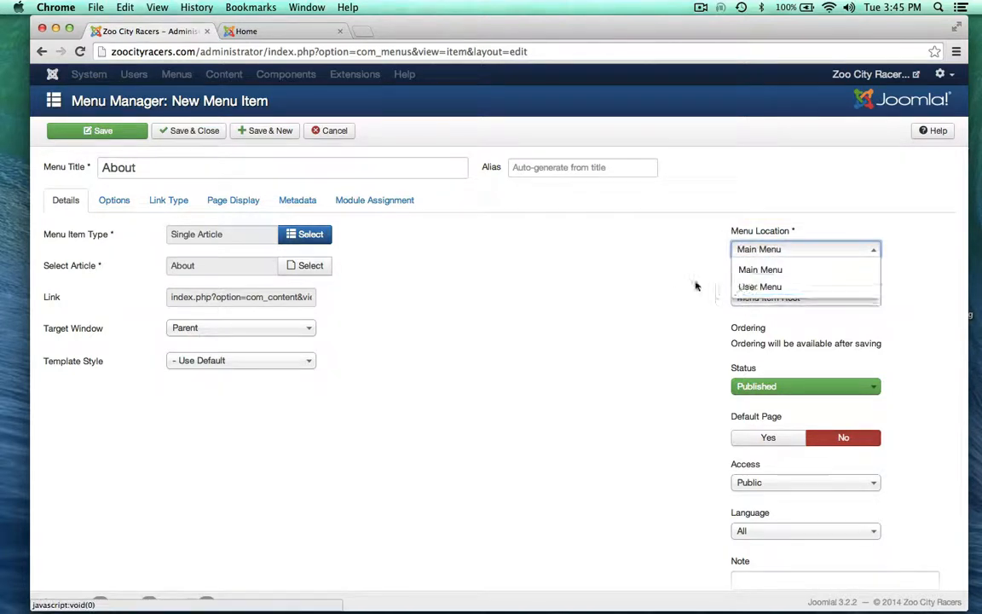
{"action": "left_click", "coordinate": [670, 262]}
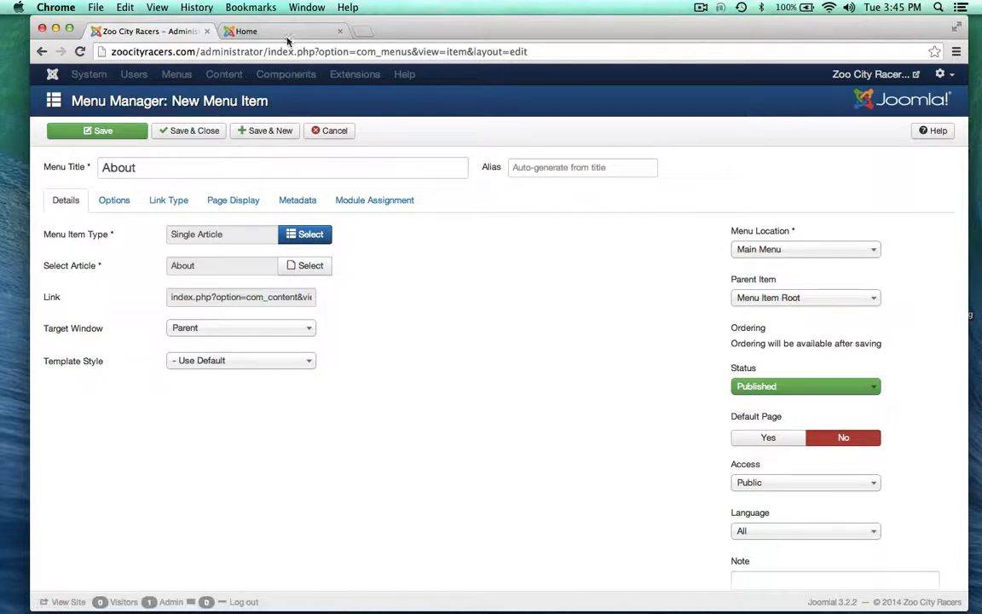
Compare the About item's menu placement with the live home page's menu, and save and close the menu item.
{"action": "left_click", "coordinate": [256, 32]}
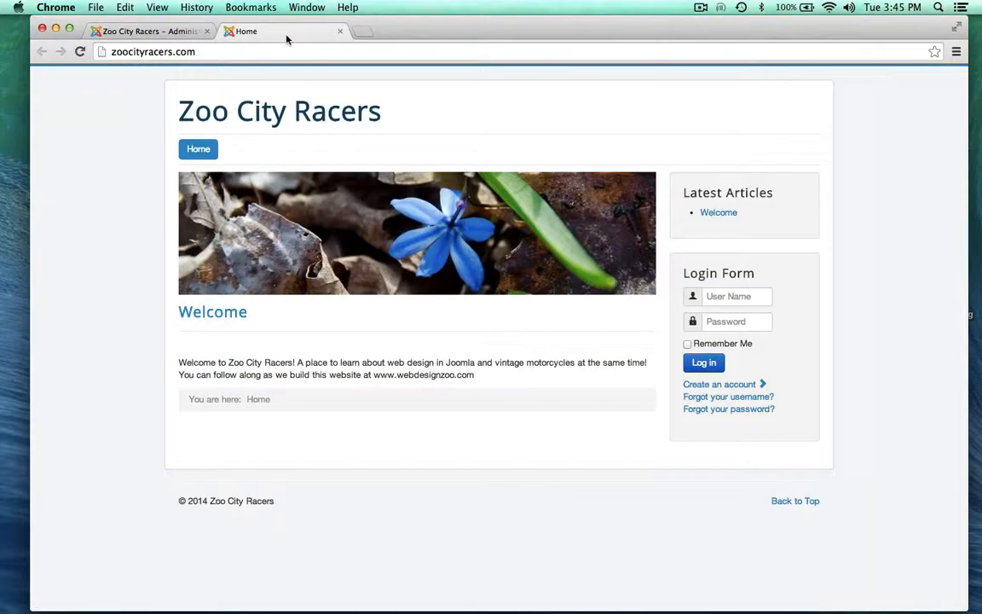
{"action": "left_click", "coordinate": [167, 31]}
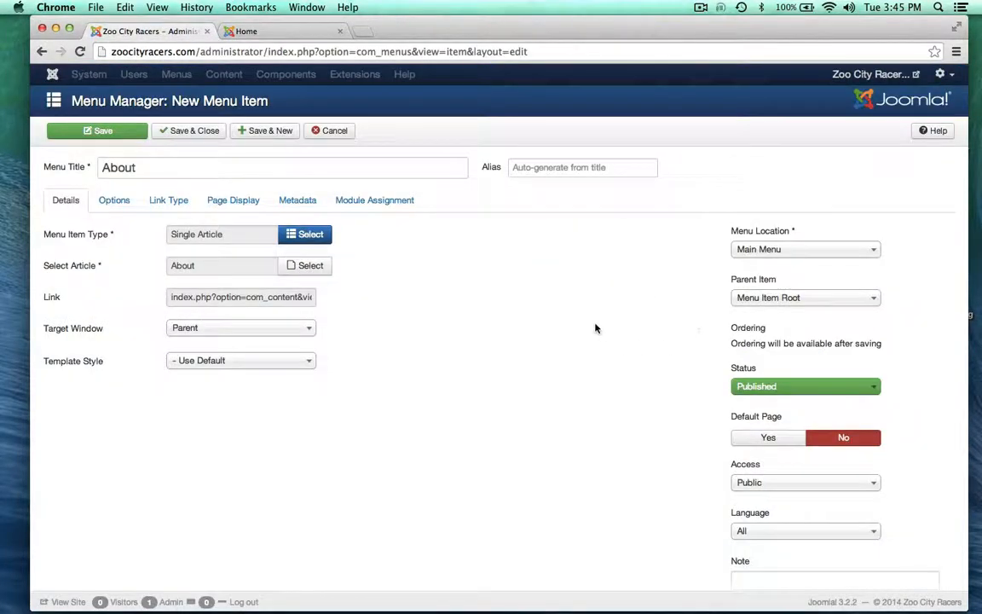
{"action": "left_click", "coordinate": [262, 32]}
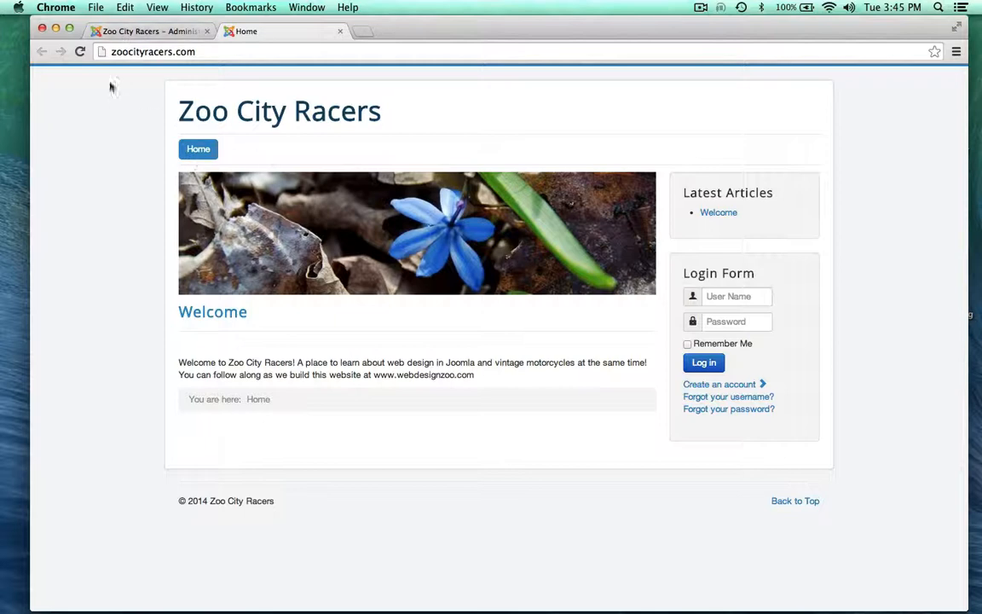
{"action": "left_click", "coordinate": [129, 31]}
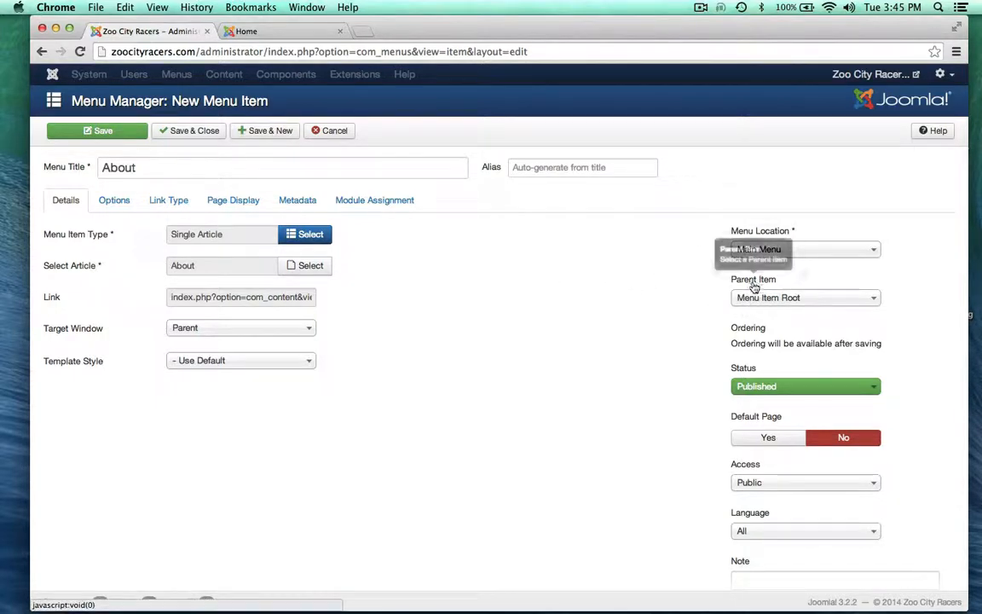
{"action": "left_click", "coordinate": [259, 33]}
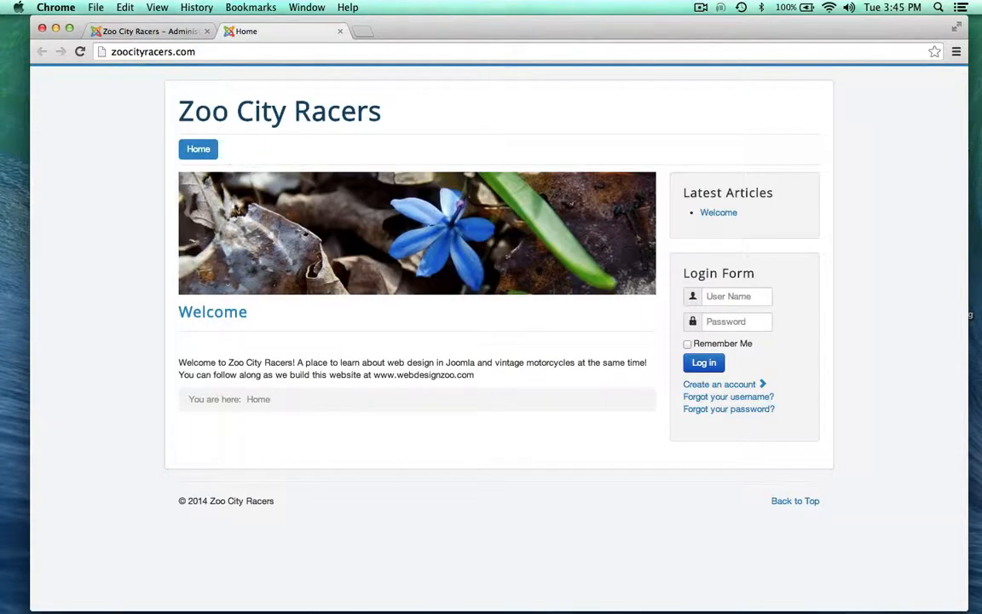
{"action": "left_click", "coordinate": [158, 30]}
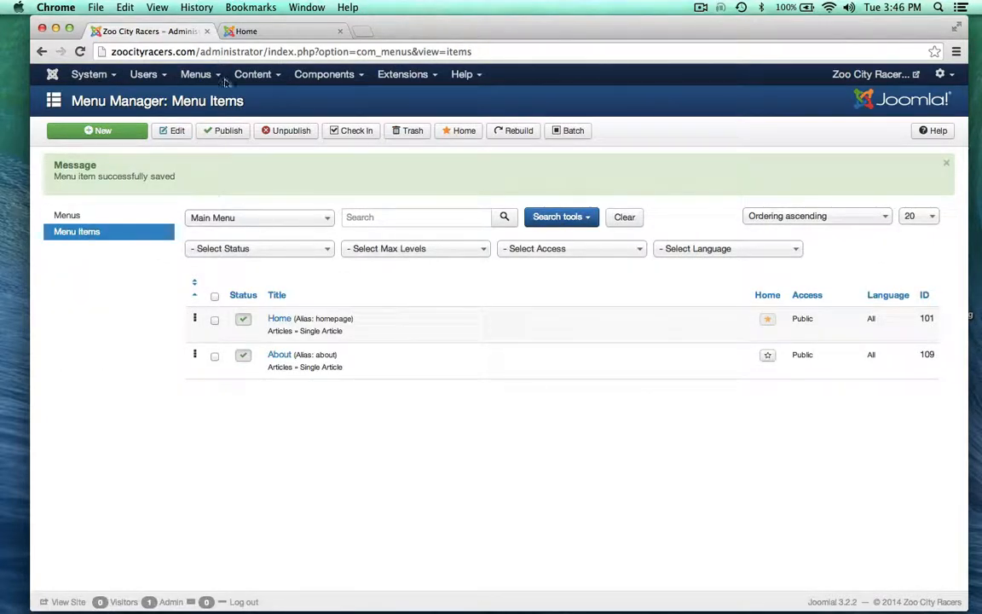
Reload the live home page, open the About page from its menu and review the article's details and text.
{"action": "left_click", "coordinate": [242, 30]}
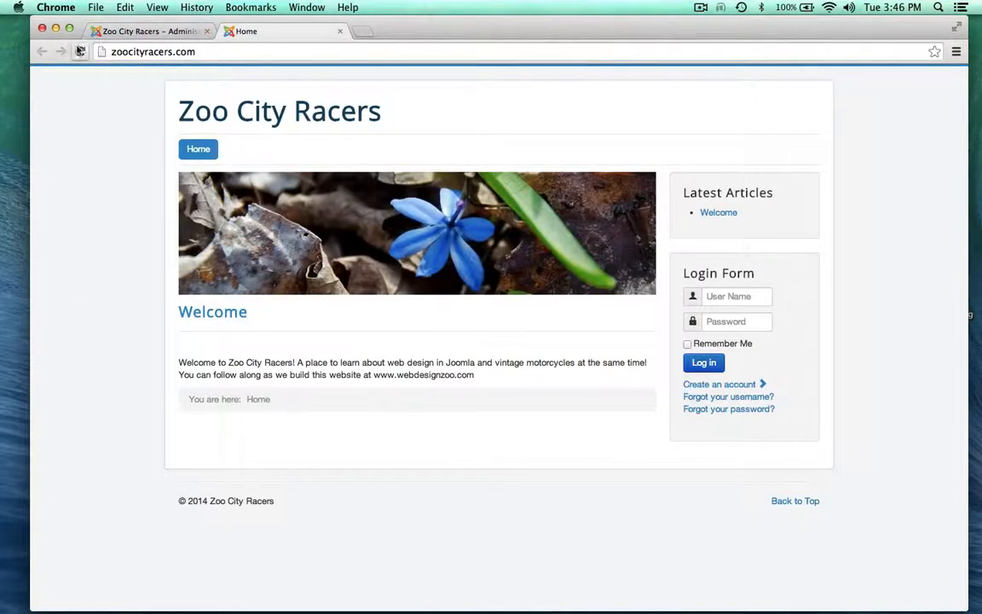
{"action": "left_click", "coordinate": [79, 51]}
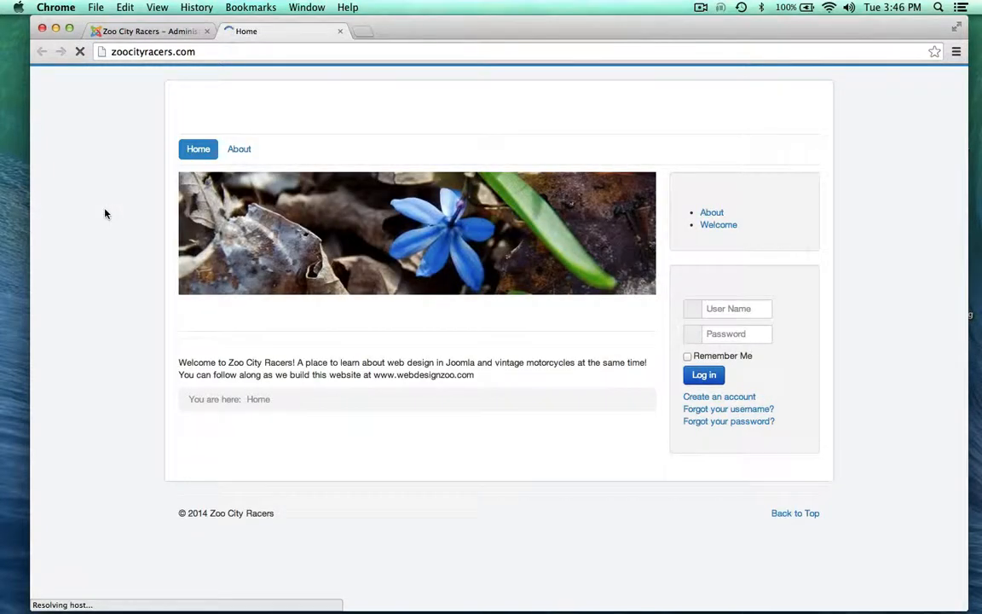
{"action": "left_click", "coordinate": [240, 150]}
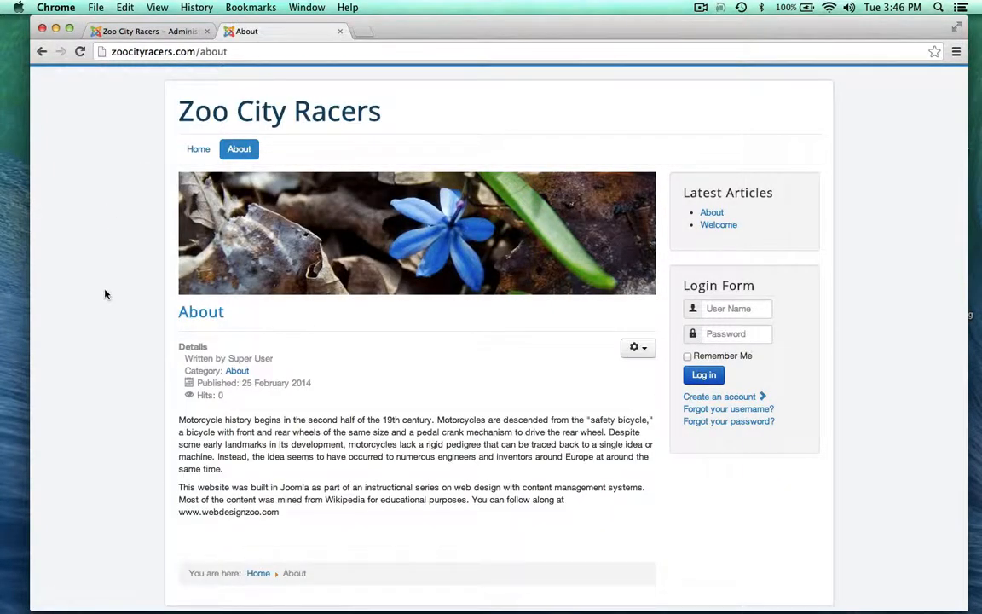
{"action": "scroll", "coordinate": [93, 328], "scroll_direction": "down", "scroll_amount": 2}
{"action": "scroll", "coordinate": [94, 332], "scroll_direction": "up", "scroll_amount": 2}
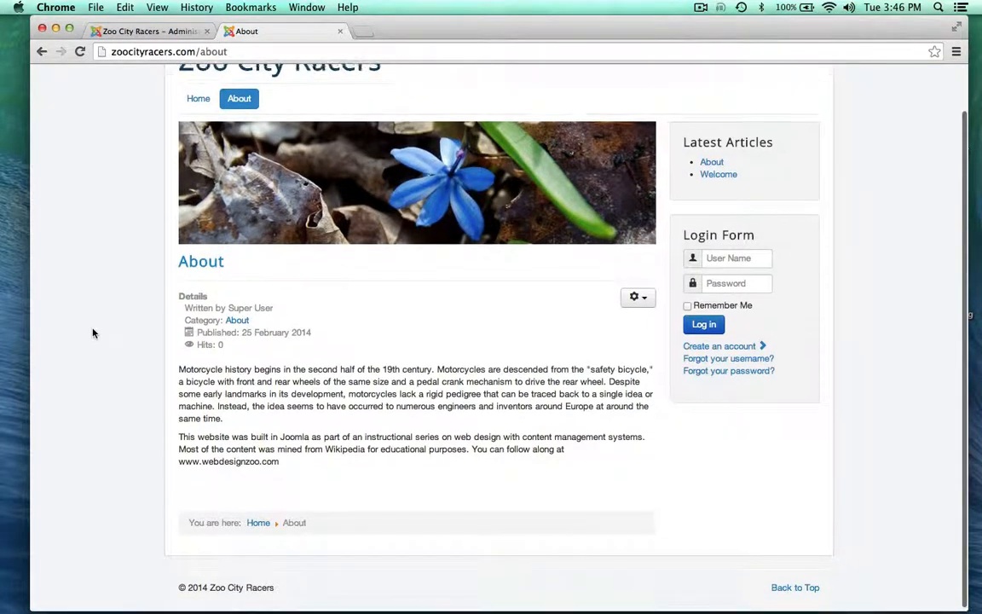
{"action": "scroll", "coordinate": [94, 332], "scroll_direction": "down", "scroll_amount": 1}
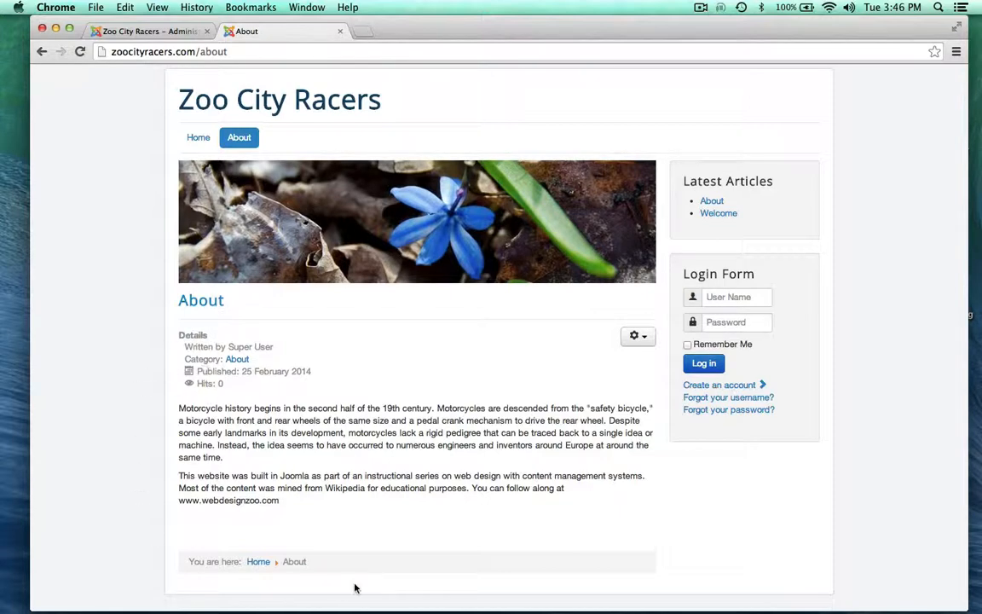
{"action": "scroll", "coordinate": [149, 417], "scroll_direction": "down", "scroll_amount": 1}
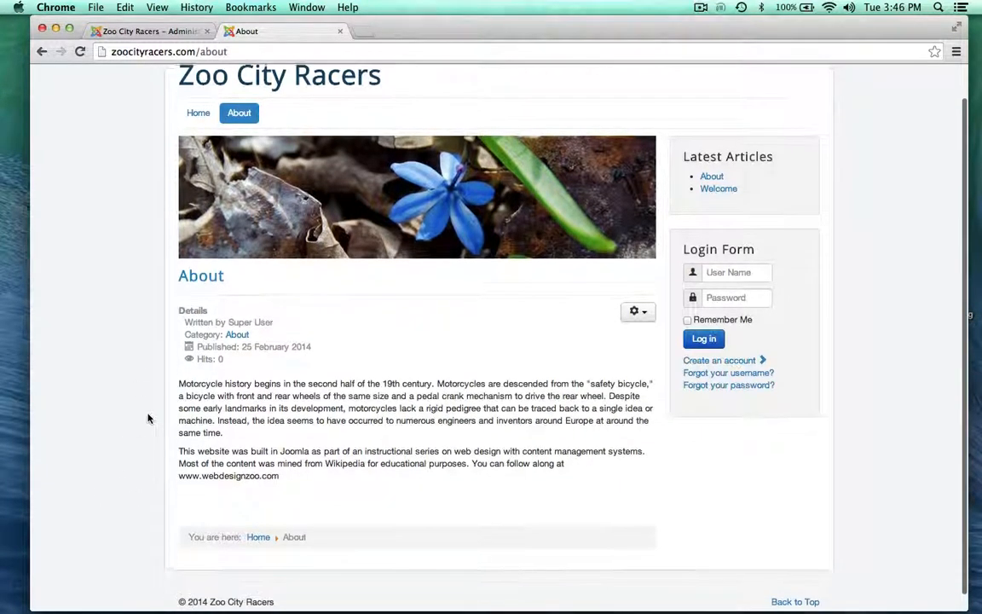
{"action": "scroll", "coordinate": [149, 417], "scroll_direction": "up", "scroll_amount": 2}
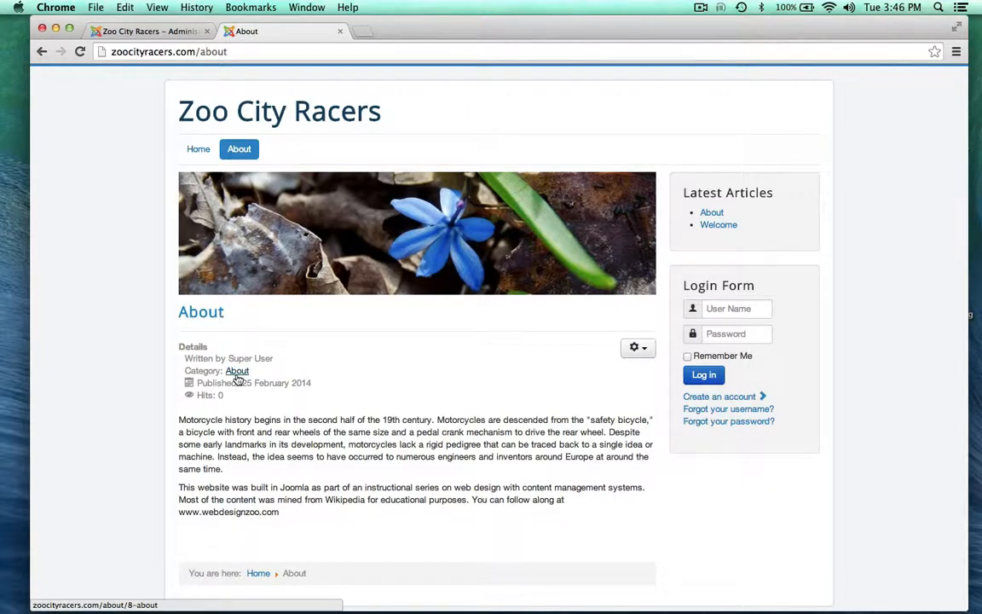
{"action": "scroll", "coordinate": [96, 311], "scroll_direction": "down", "scroll_amount": 3}
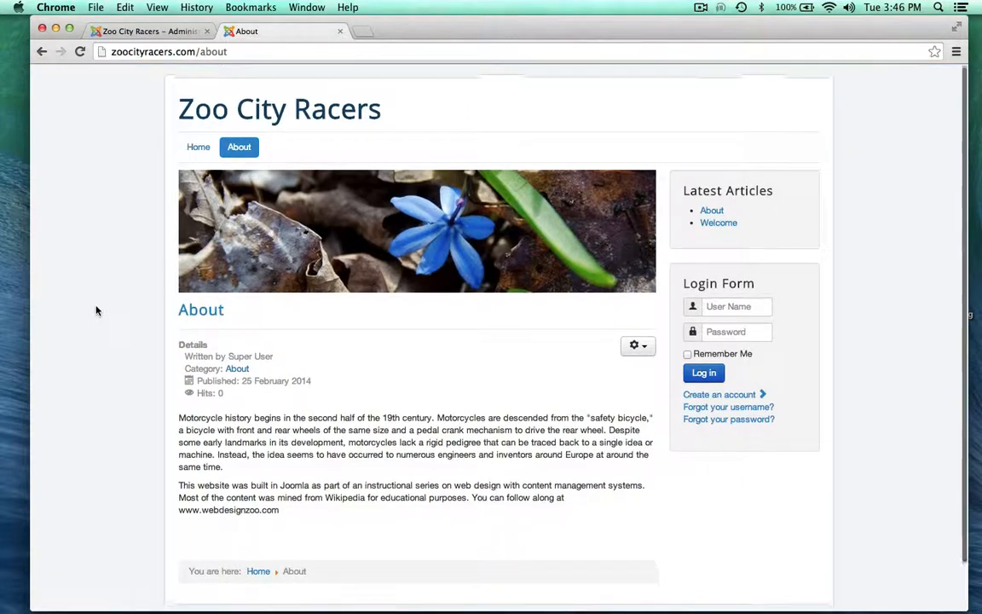
{"action": "scroll", "coordinate": [96, 311], "scroll_direction": "up", "scroll_amount": 3}
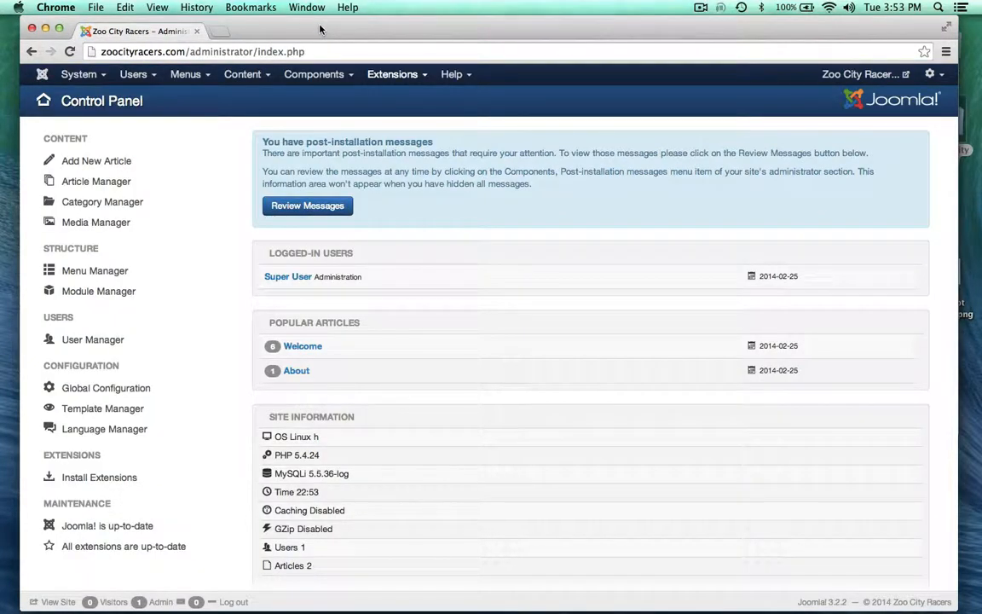
Switch to Finder, open my map.rtf from the Desktop folder and highlight the Motorcycles entry in the site map.
{"action": "left_click_drag", "start_coordinate": [319, 30], "coordinate": [323, 83]}
{"action": "left_click", "coordinate": [808, 21]}
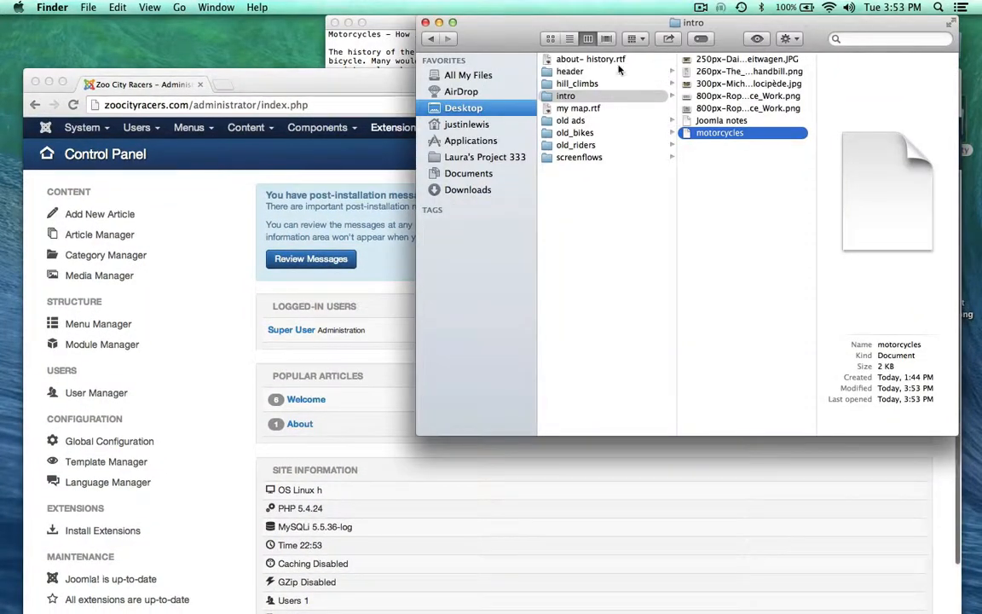
{"action": "double_click", "coordinate": [575, 106]}
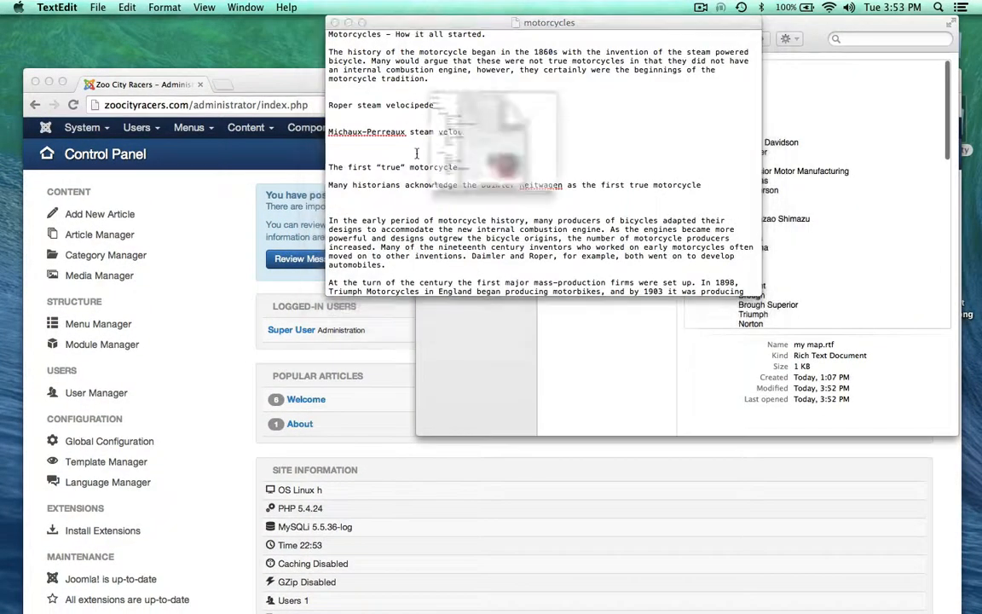
{"action": "left_click_drag", "start_coordinate": [365, 22], "coordinate": [722, 8]}
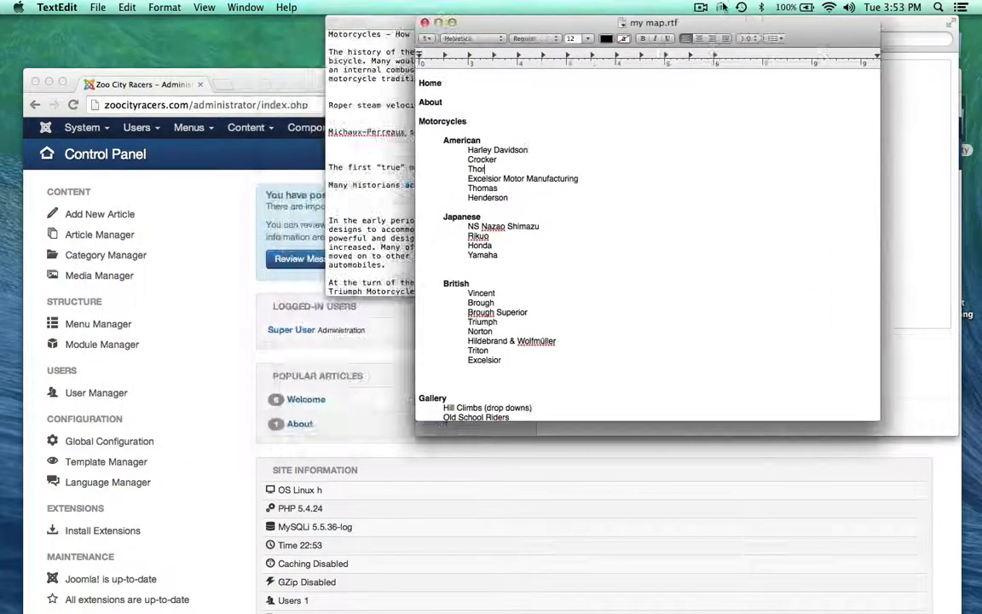
{"action": "scroll", "coordinate": [686, 203], "scroll_direction": "down", "scroll_amount": 1}
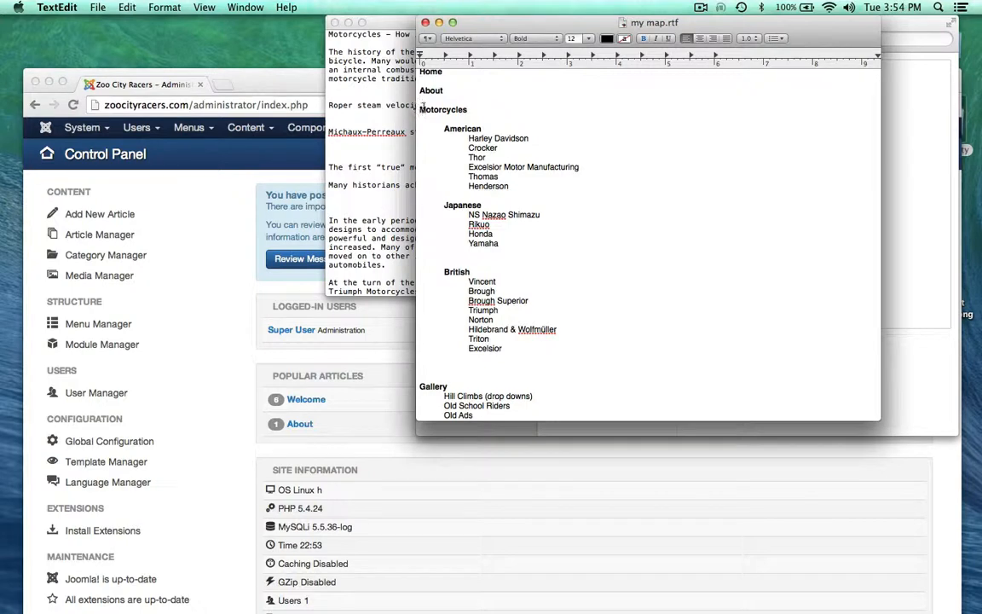
{"action": "double_click", "coordinate": [423, 108]}
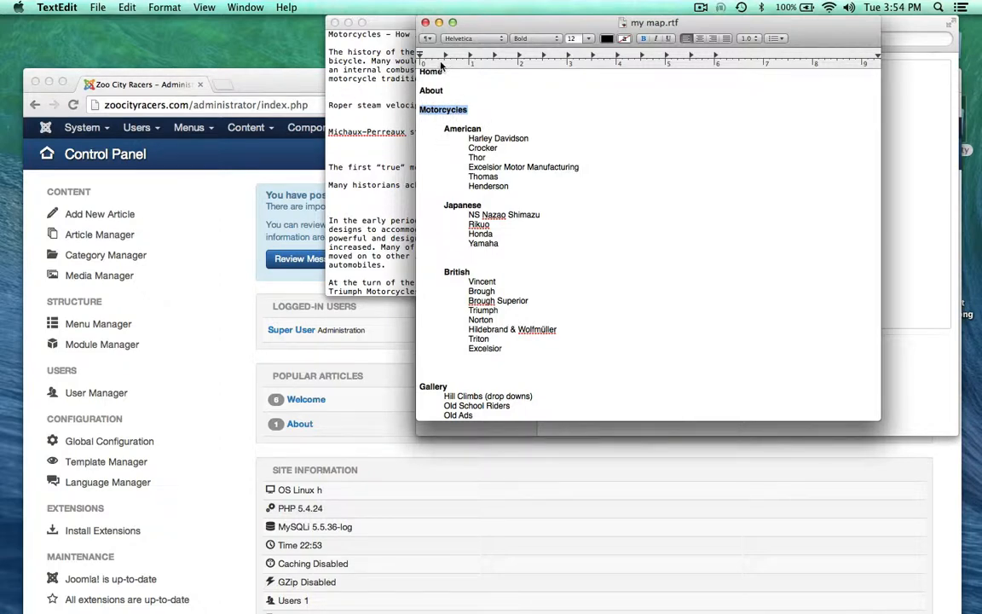
Bring the motorcycles text document to the front and look through its prepared article text.
{"action": "left_click_drag", "start_coordinate": [400, 22], "coordinate": [421, 18]}
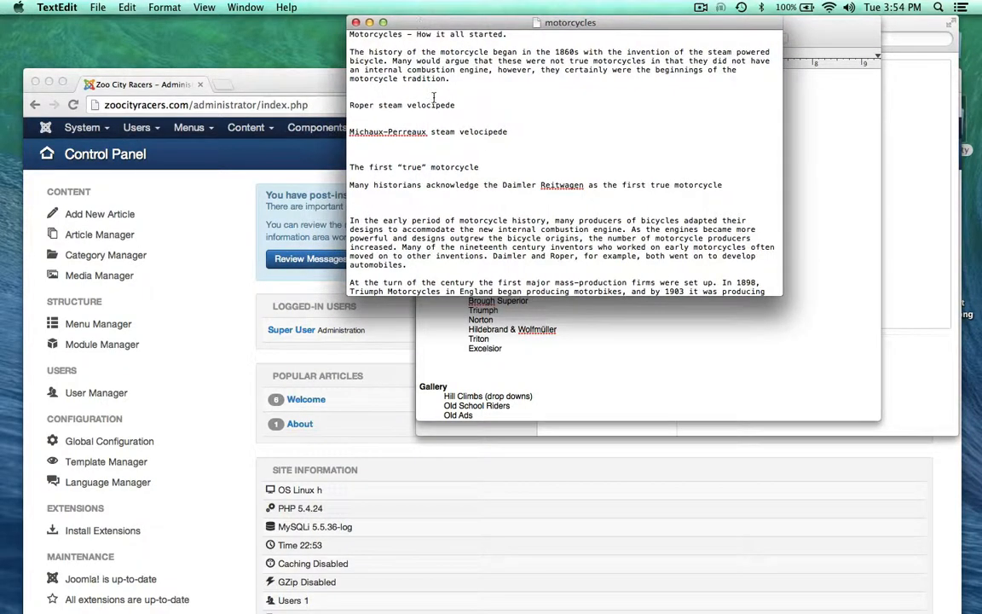
{"action": "scroll", "coordinate": [433, 96], "scroll_direction": "down", "scroll_amount": 3}
{"action": "scroll", "coordinate": [422, 96], "scroll_direction": "up", "scroll_amount": 3}
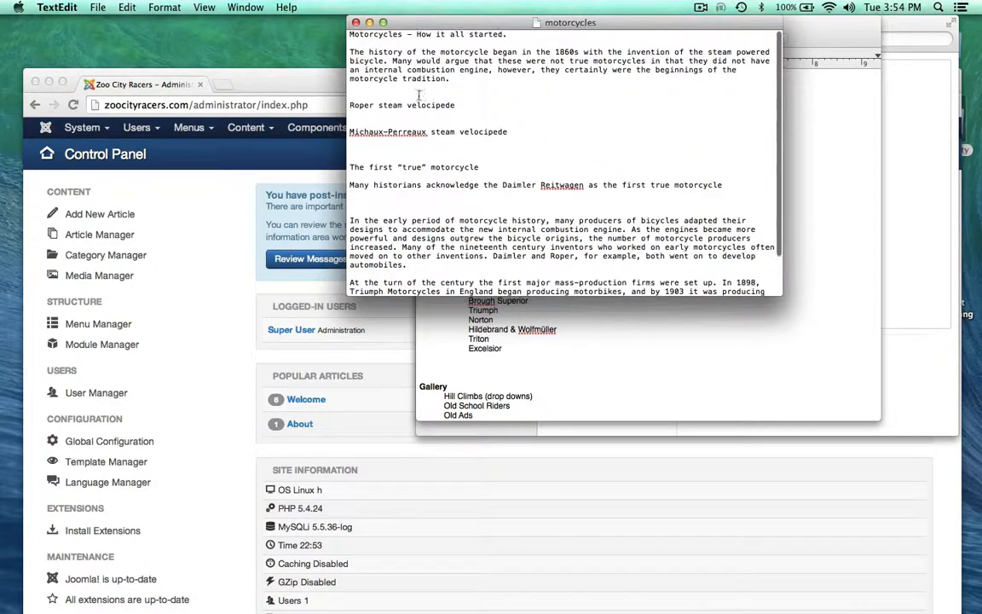
Switch back to Chrome, start a new article titled Motorcycles and assign it to the Motorcycles category.
{"action": "double_click", "coordinate": [294, 78]}
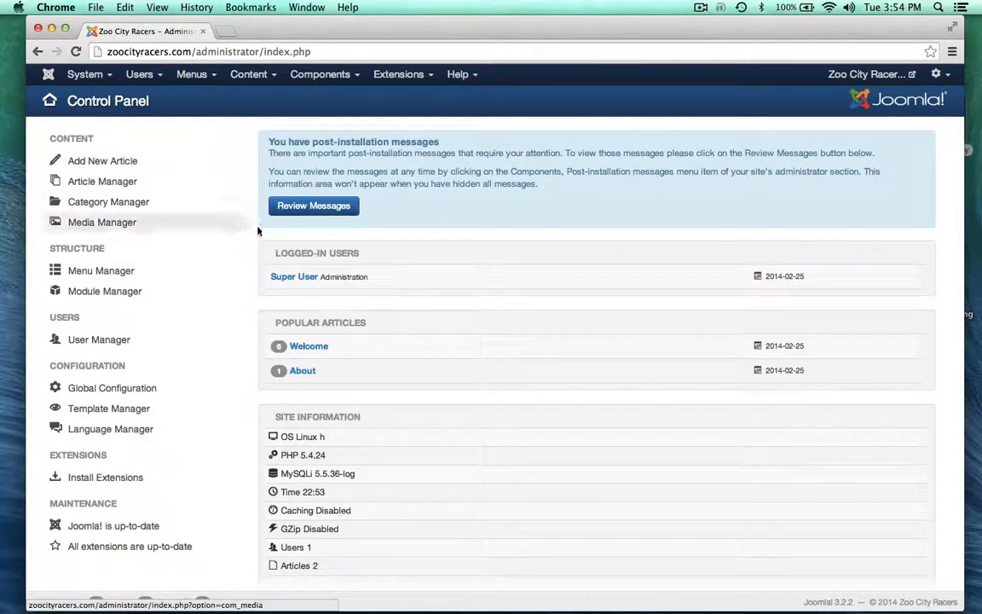
{"action": "left_click", "coordinate": [112, 162]}
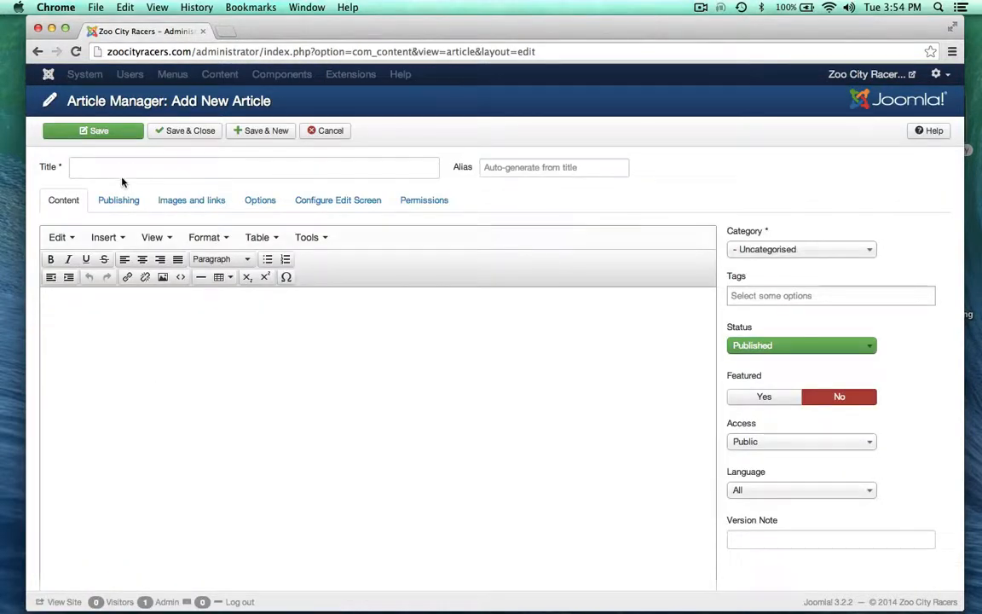
{"action": "left_click", "coordinate": [122, 167]}
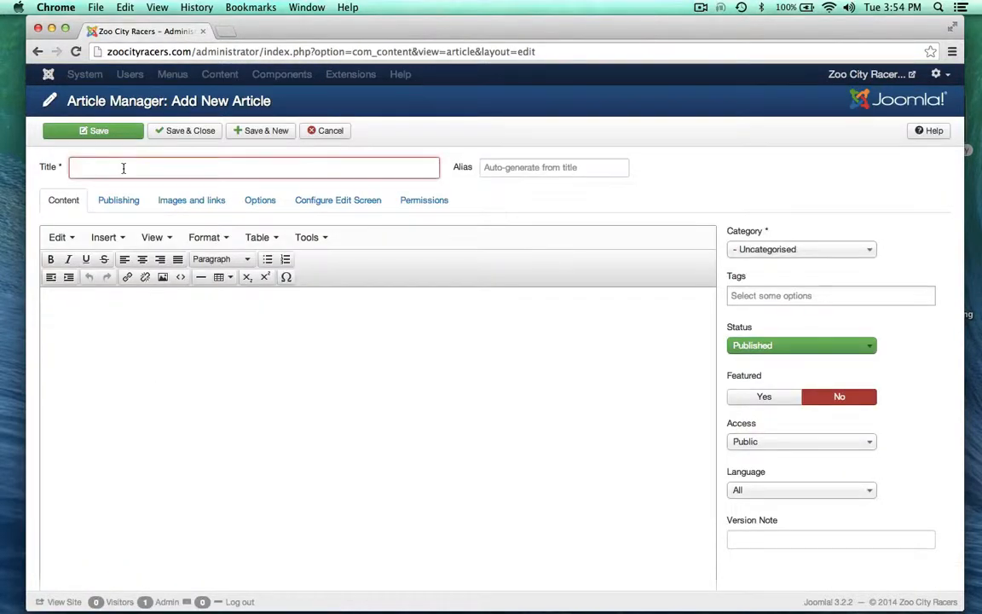
{"action": "type", "text": "M"}
{"action": "left_click", "coordinate": [85, 220]}
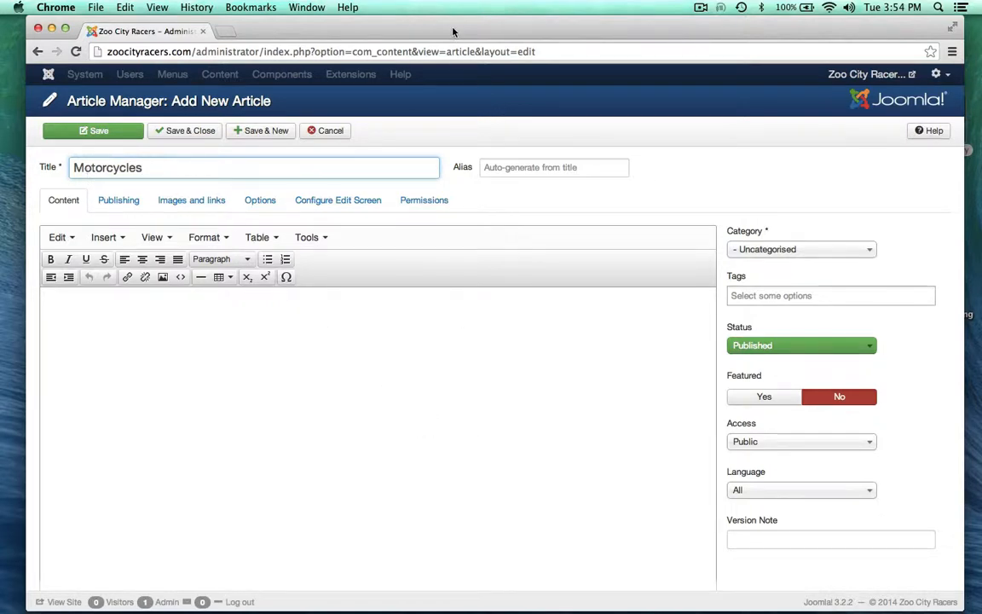
{"action": "left_click_drag", "start_coordinate": [453, 32], "coordinate": [458, 31]}
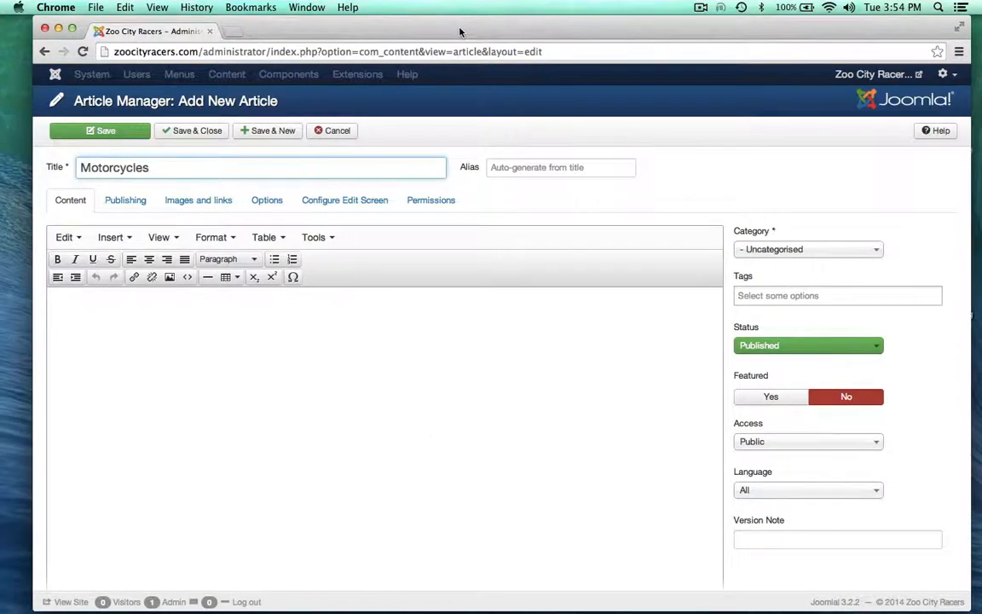
{"action": "left_click", "coordinate": [766, 250]}
{"action": "left_click", "coordinate": [759, 305]}
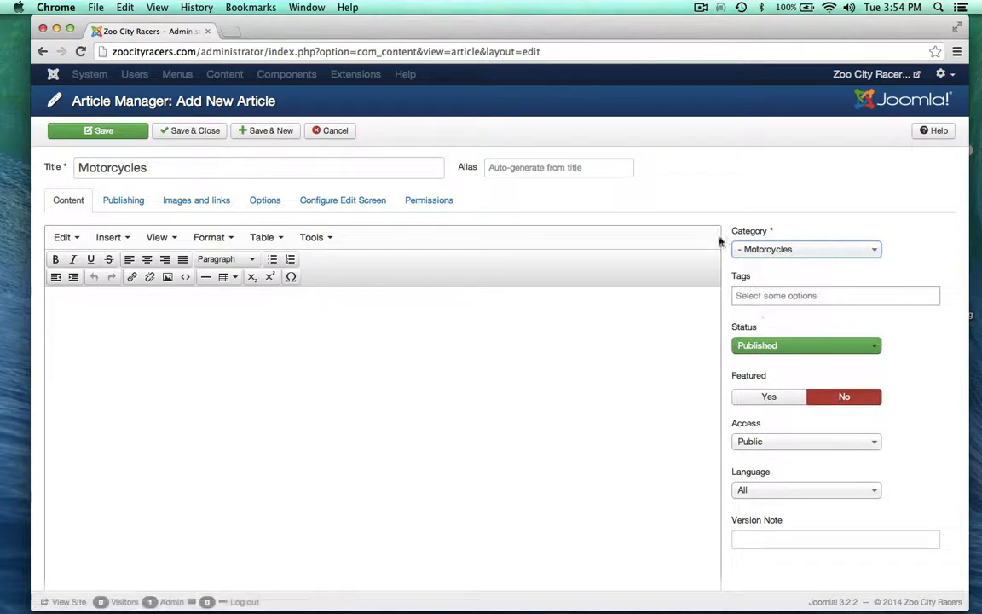
Copy the entire text of the motorcycles document in TextEdit and paste it into the new article's body in Chrome.
{"action": "left_click_drag", "start_coordinate": [513, 24], "coordinate": [511, 95]}
{"action": "left_click", "coordinate": [506, 75]}
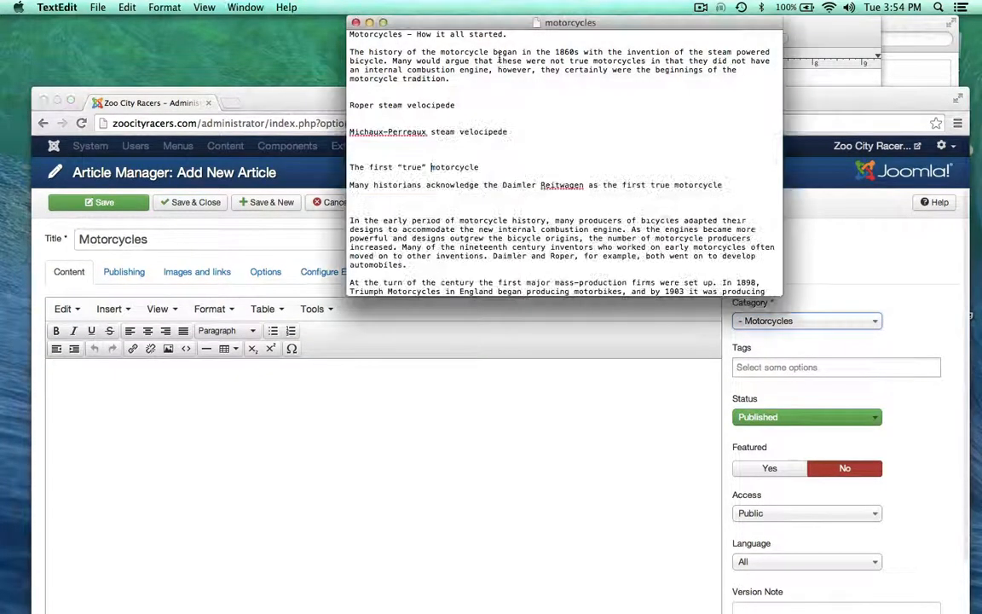
{"action": "key", "text": "super+a"}
{"action": "key", "text": "super+c"}
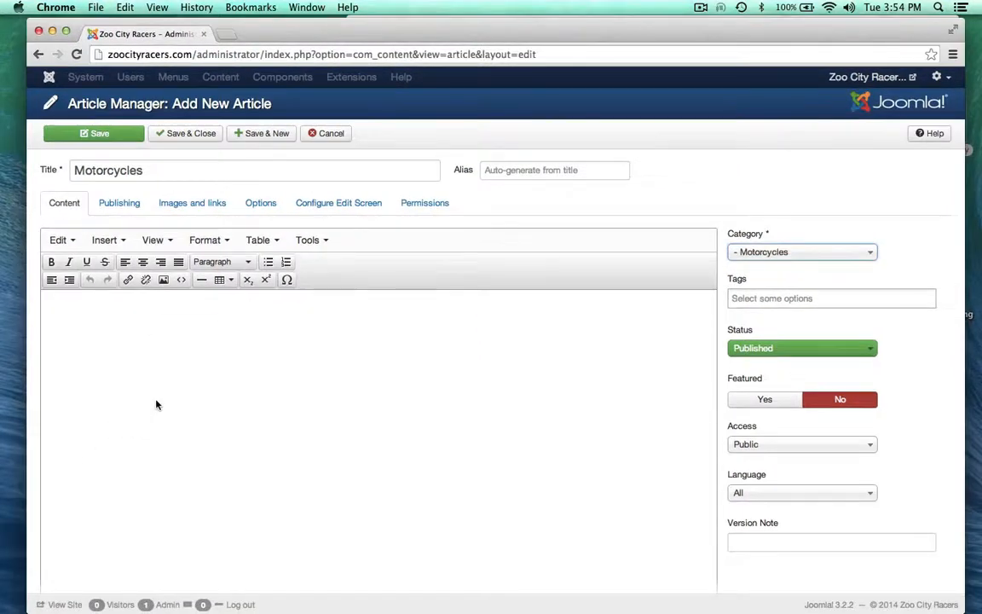
{"action": "key", "text": "super+v"}
{"action": "scroll", "coordinate": [156, 400], "scroll_direction": "up", "scroll_amount": 10}
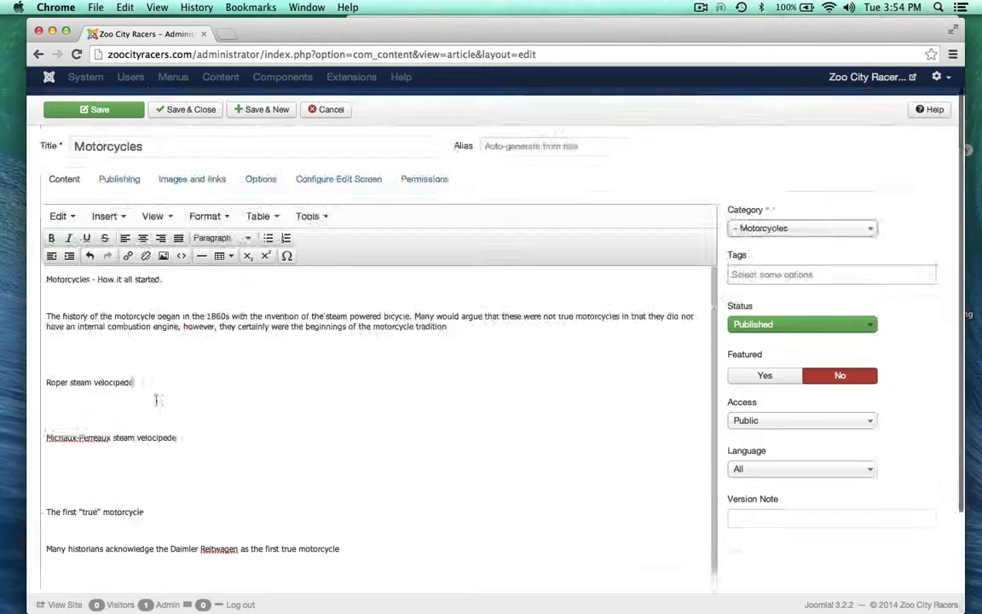
Remove the blank lines above the Roper, Michaux-Perreaux, first "true" motorcycle and "Many historians" lines in the article.
{"action": "left_click", "coordinate": [47, 406]}
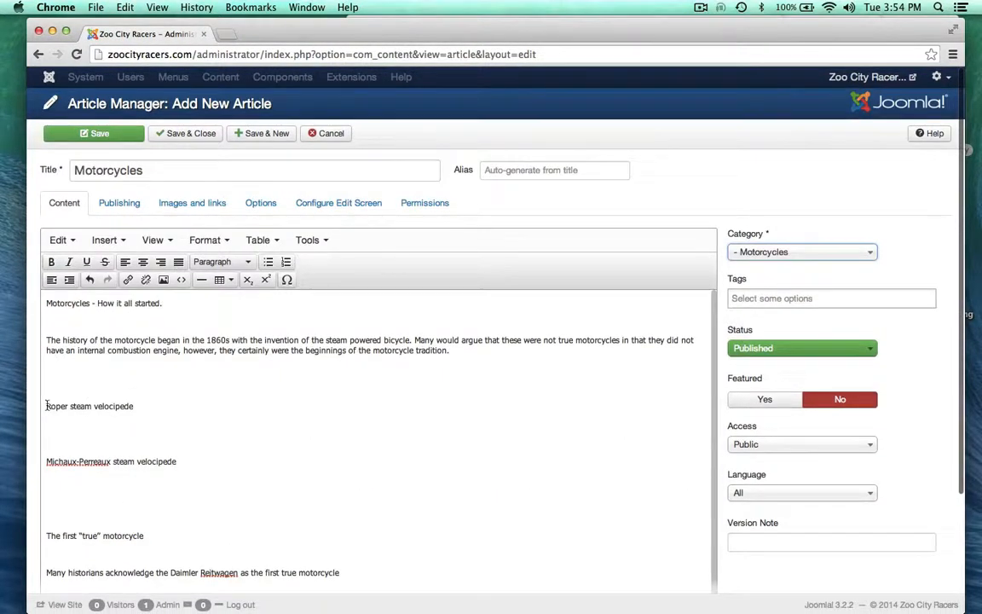
{"action": "key", "text": "BackSpace"}
{"action": "key", "text": "BackSpace"}
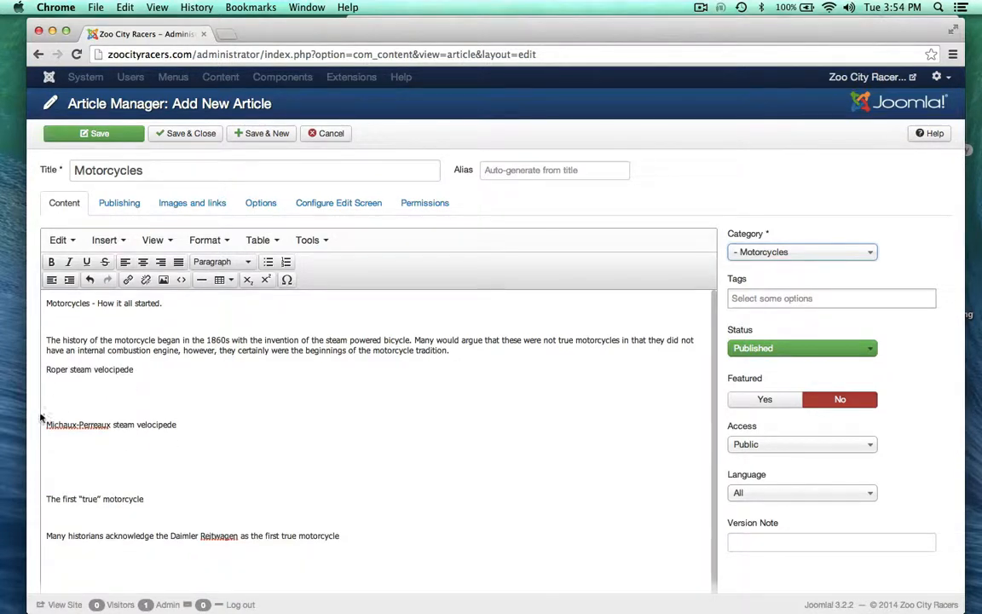
{"action": "left_click", "coordinate": [47, 424]}
{"action": "key", "text": "BackSpace"}
{"action": "key", "text": "BackSpace"}
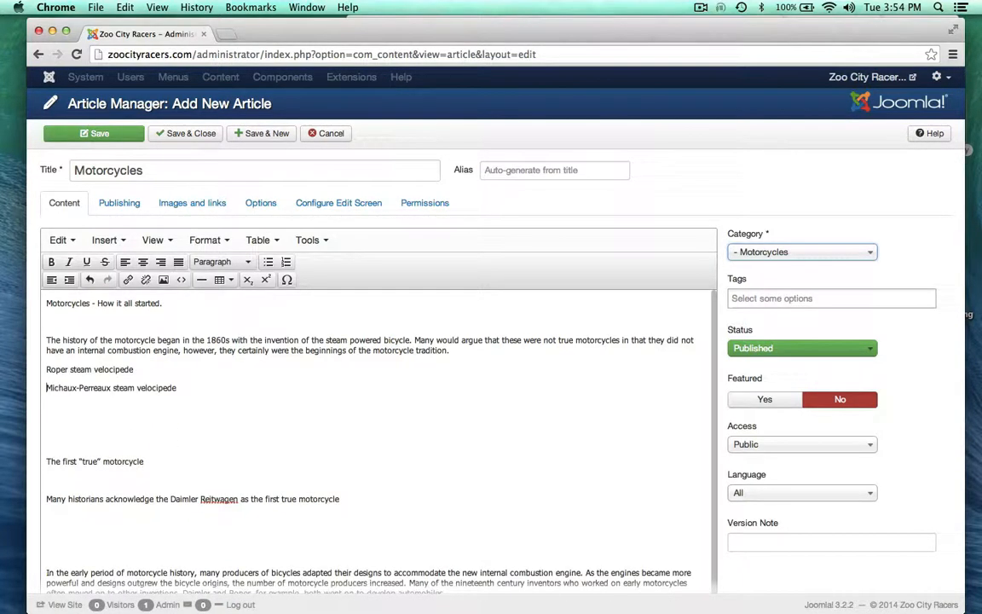
{"action": "key", "text": "BackSpace"}
{"action": "key", "text": "BackSpace"}
{"action": "key", "text": "BackSpace"}
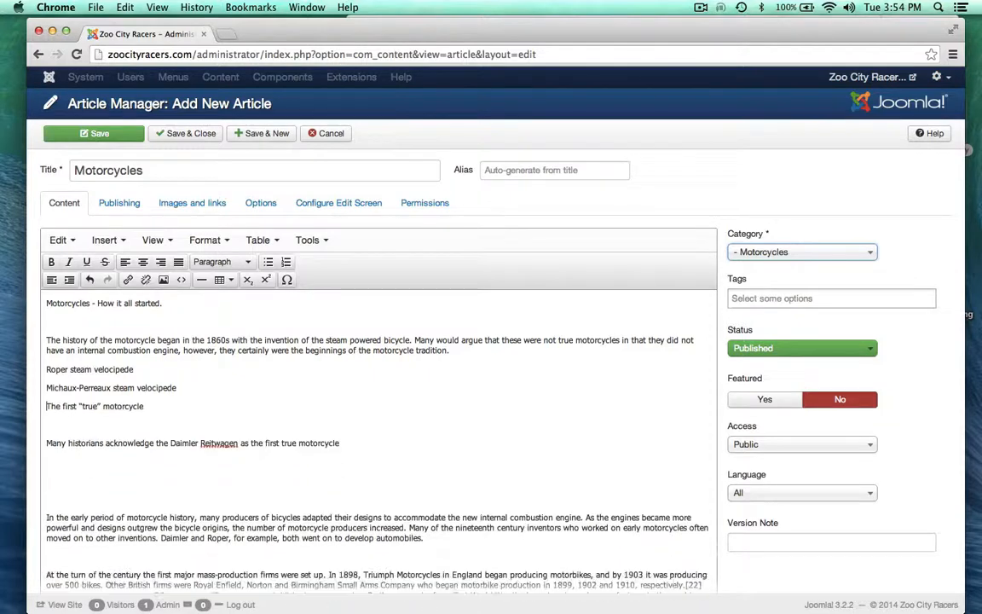
{"action": "key", "text": "BackSpace"}
Remove the blank lines above the "In the early period" and "At the turn of the century" paragraphs.
{"action": "key", "text": "Down"}
{"action": "key", "text": "Down"}
{"action": "key", "text": "Down"}
{"action": "key", "text": "Down"}
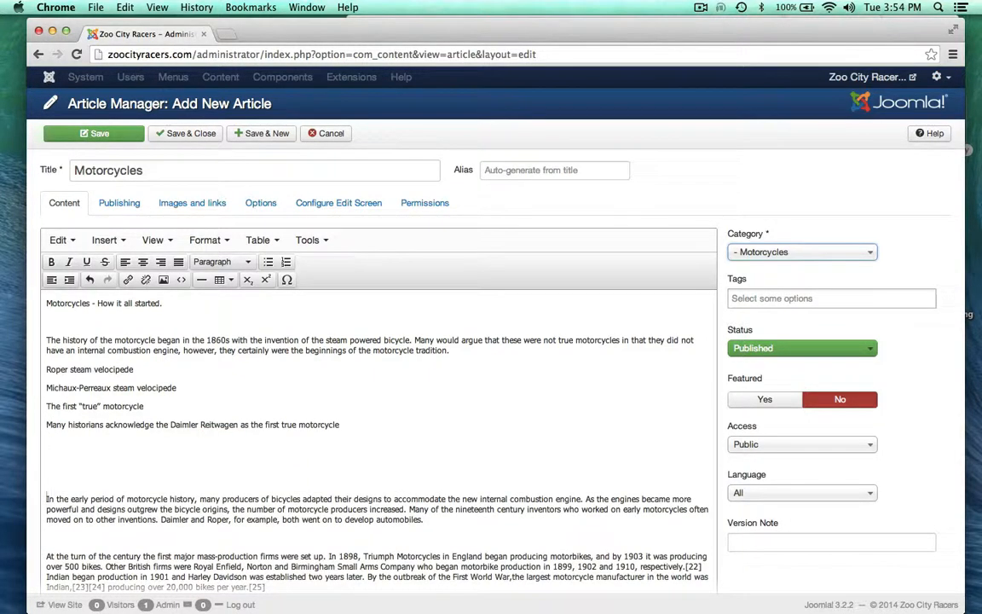
{"action": "key", "text": "BackSpace"}
{"action": "key", "text": "BackSpace"}
{"action": "key", "text": "BackSpace"}
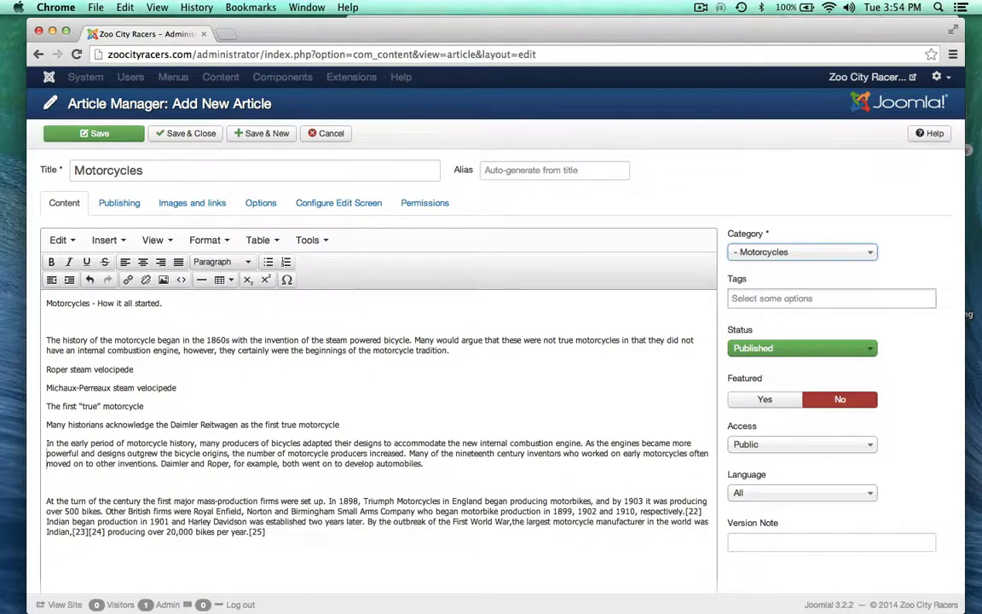
{"action": "key", "text": "BackSpace"}
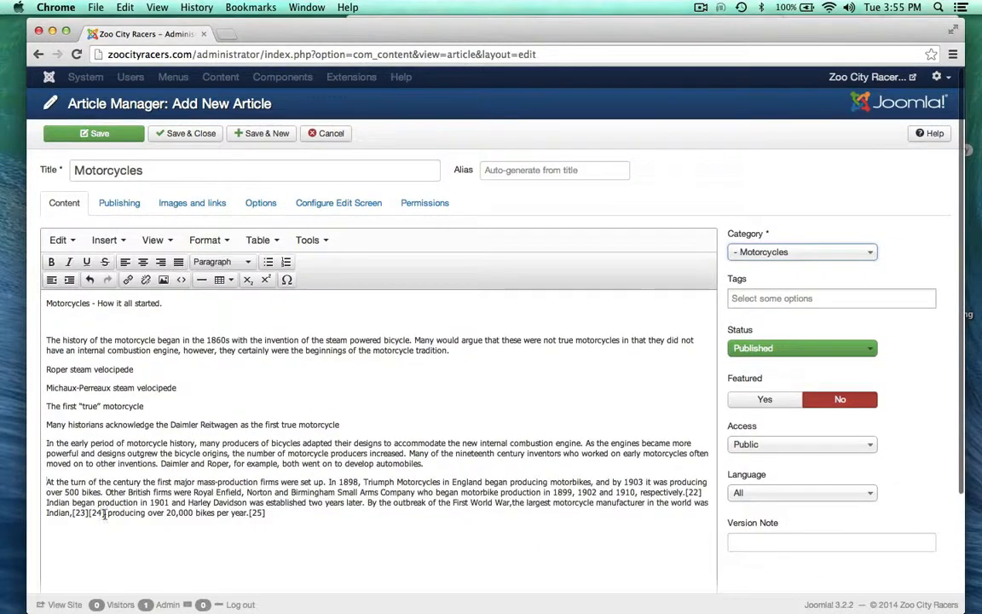
Delete the bracketed reference numbers [22] to [25] from the last paragraph, and save and close the article.
{"action": "left_click_drag", "start_coordinate": [104, 513], "coordinate": [73, 514]}
{"action": "key", "text": "BackSpace"}
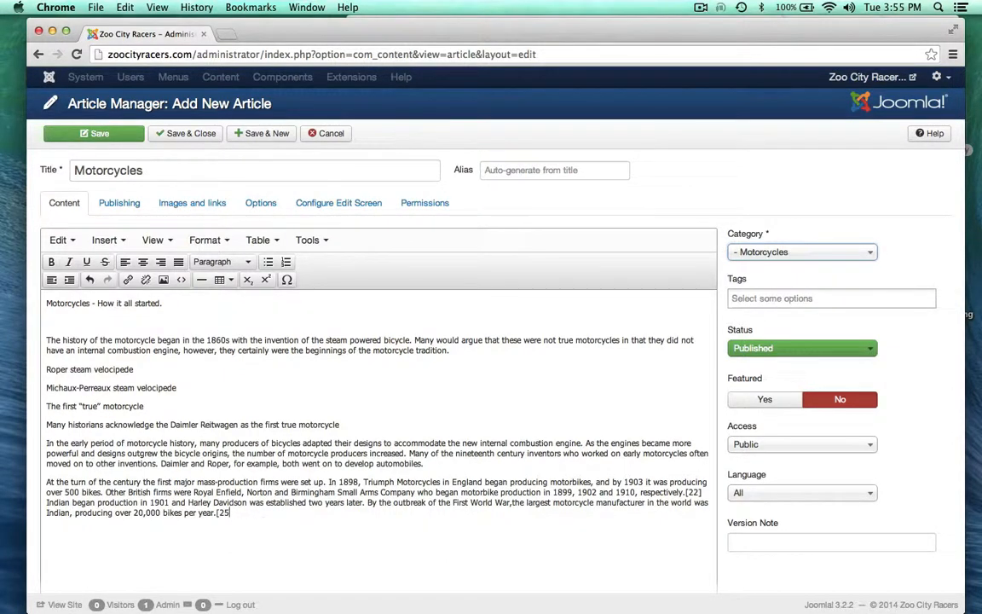
{"action": "left_click", "coordinate": [704, 493]}
{"action": "key", "text": "BackSpace"}
{"action": "key", "text": "BackSpace"}
{"action": "key", "text": "BackSpace"}
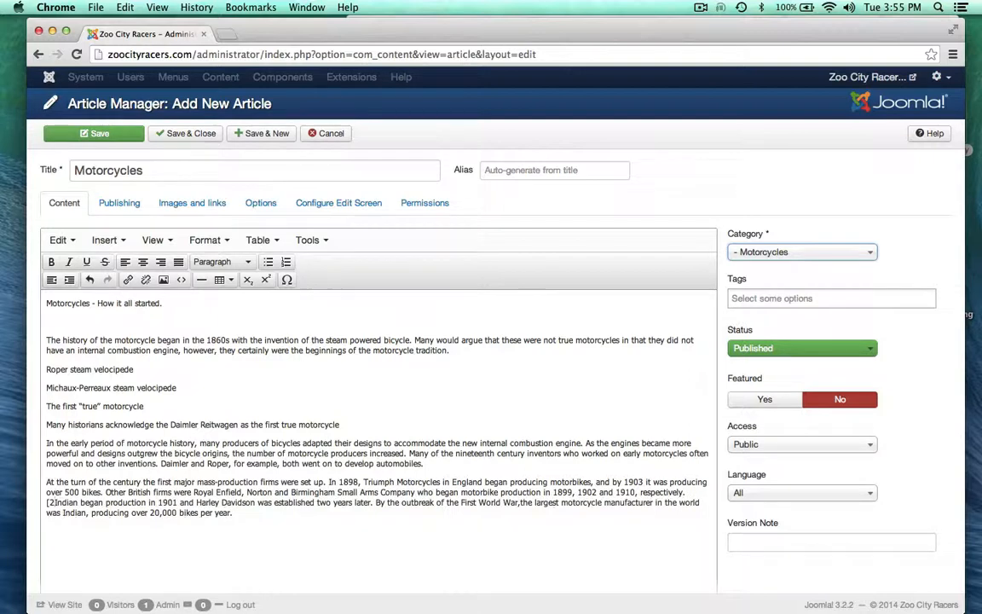
{"action": "key", "text": "BackSpace"}
{"action": "key", "text": "BackSpace"}
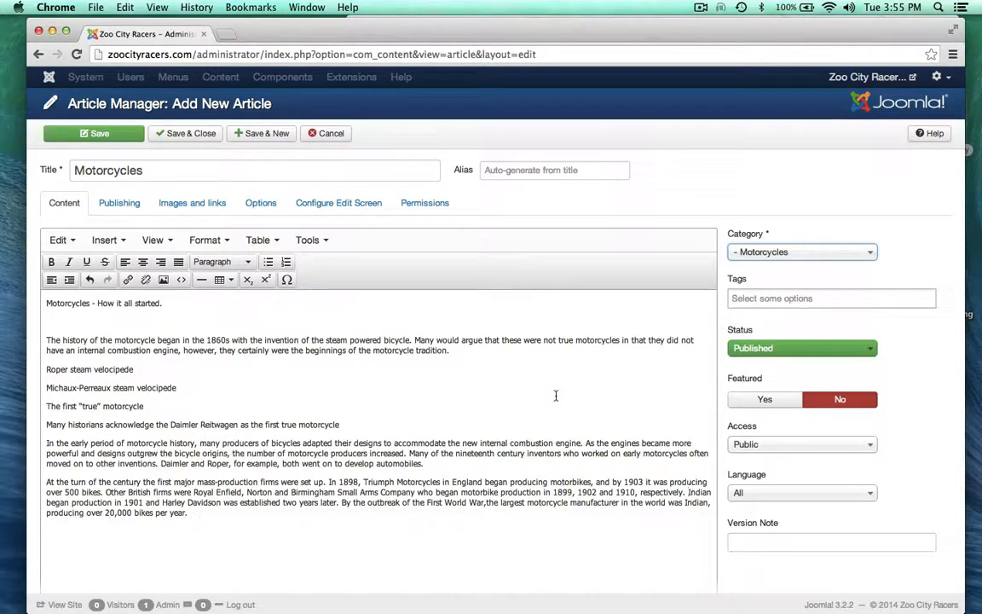
{"action": "left_click", "coordinate": [191, 135]}
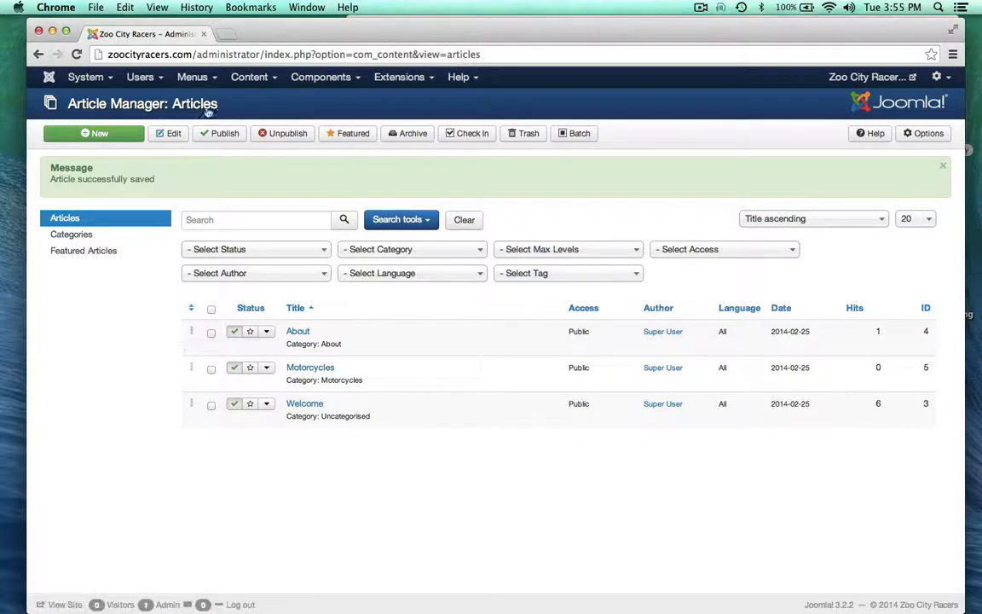
Start a new menu item in the Main Menu and set its menu item type to Single Article.
{"action": "left_click", "coordinate": [212, 78]}
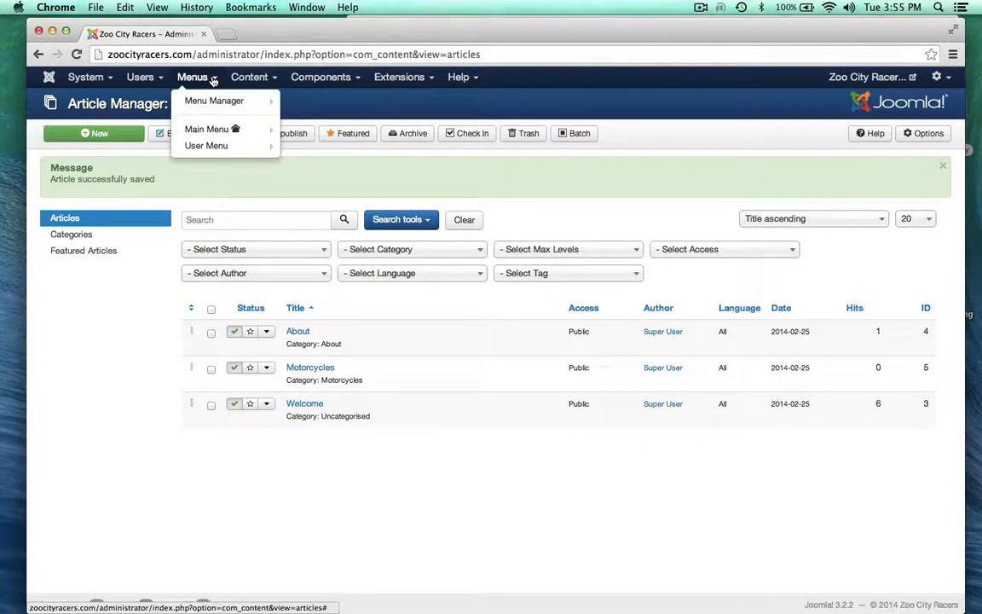
{"action": "mouse_move", "coordinate": [207, 135]}
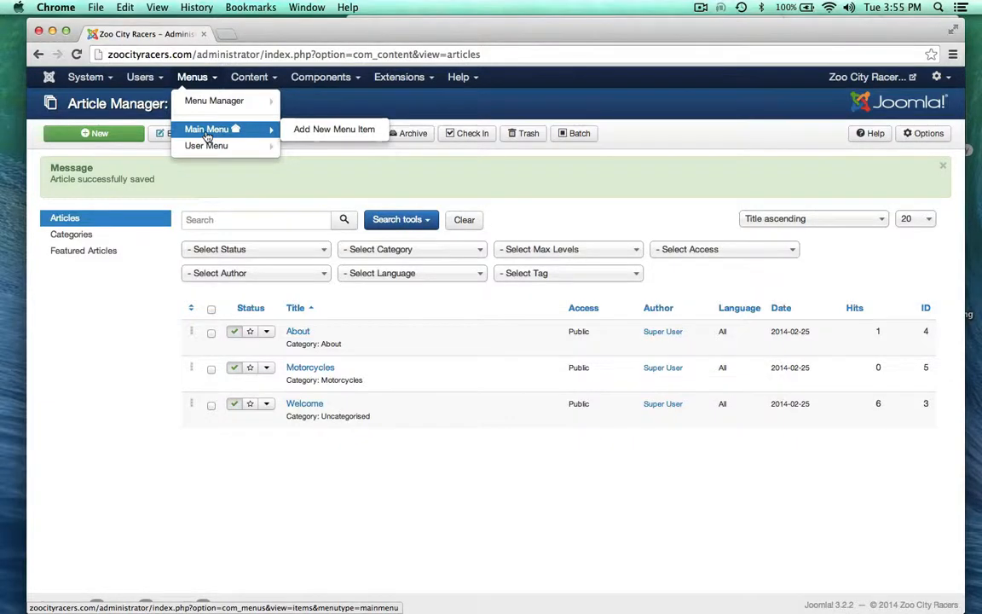
{"action": "left_click", "coordinate": [324, 130]}
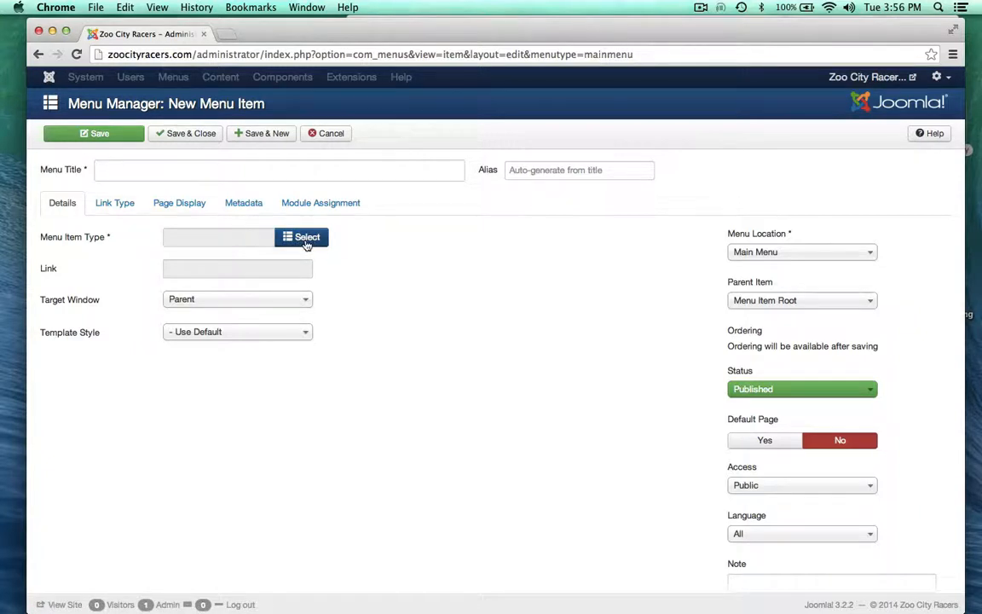
{"action": "mouse_move", "coordinate": [82, 241]}
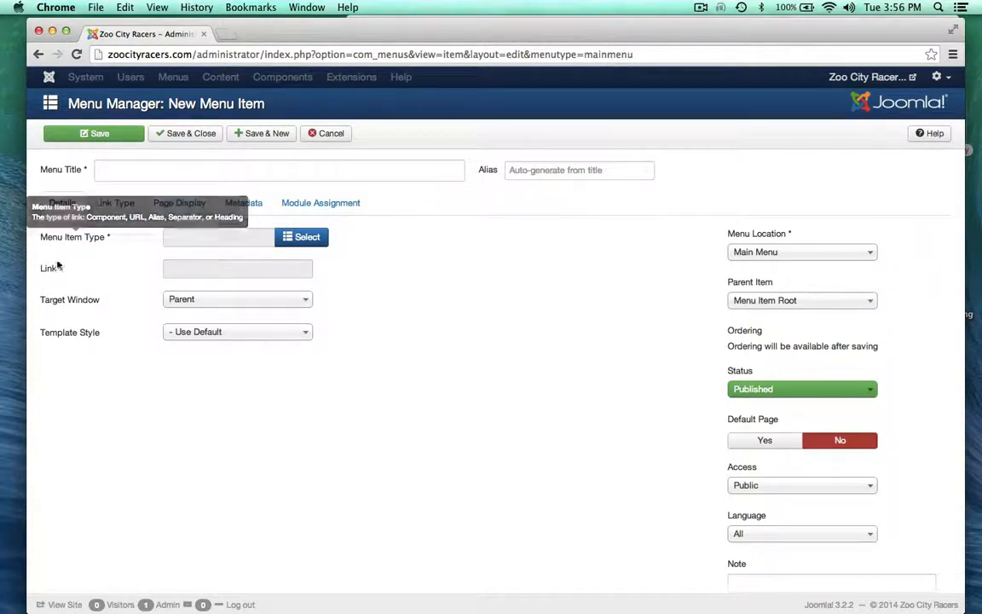
{"action": "mouse_move", "coordinate": [47, 270]}
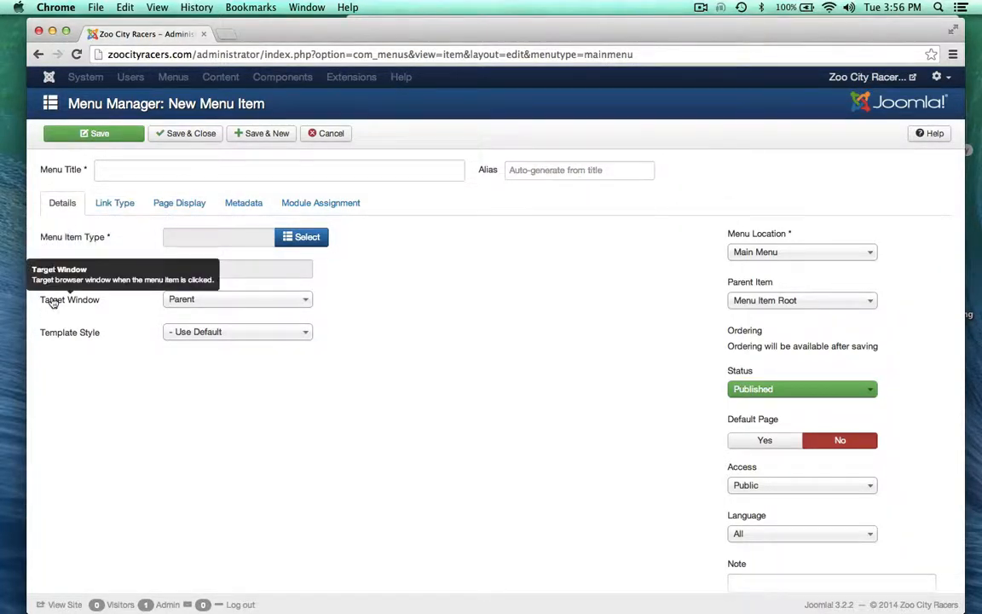
{"action": "mouse_move", "coordinate": [51, 337]}
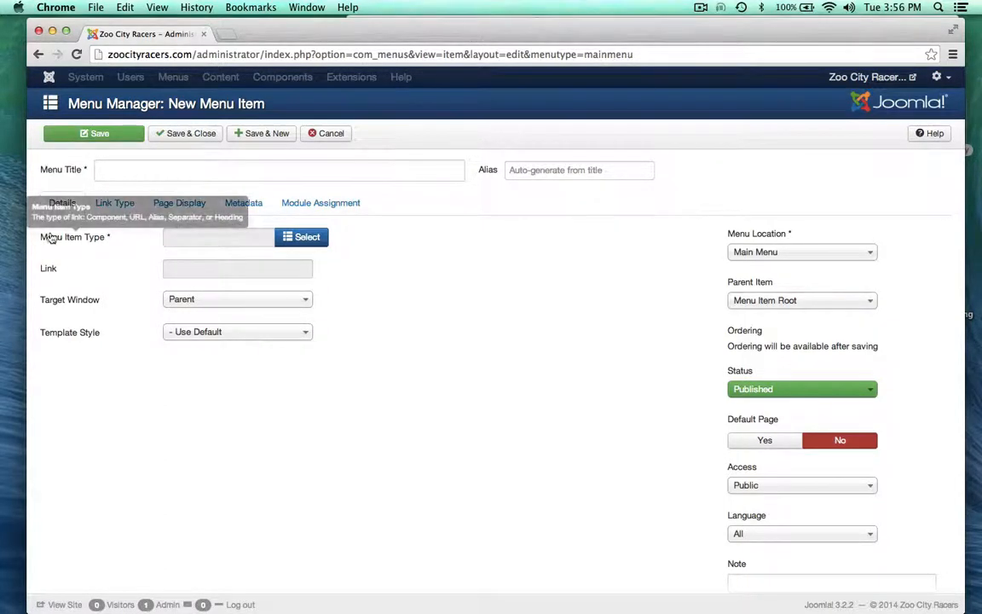
{"action": "left_click", "coordinate": [302, 237]}
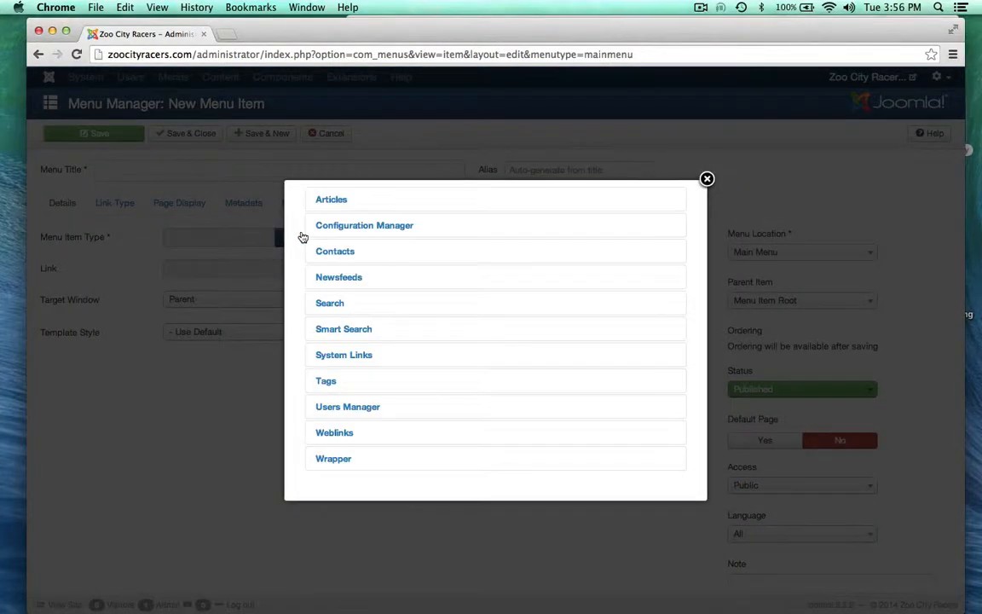
{"action": "left_click", "coordinate": [322, 203]}
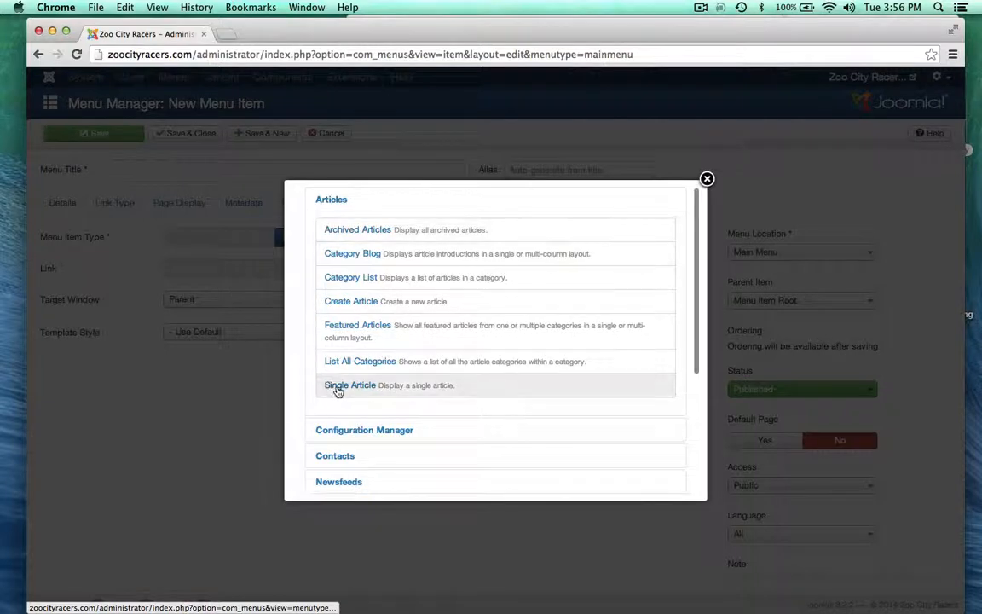
{"action": "left_click", "coordinate": [340, 386]}
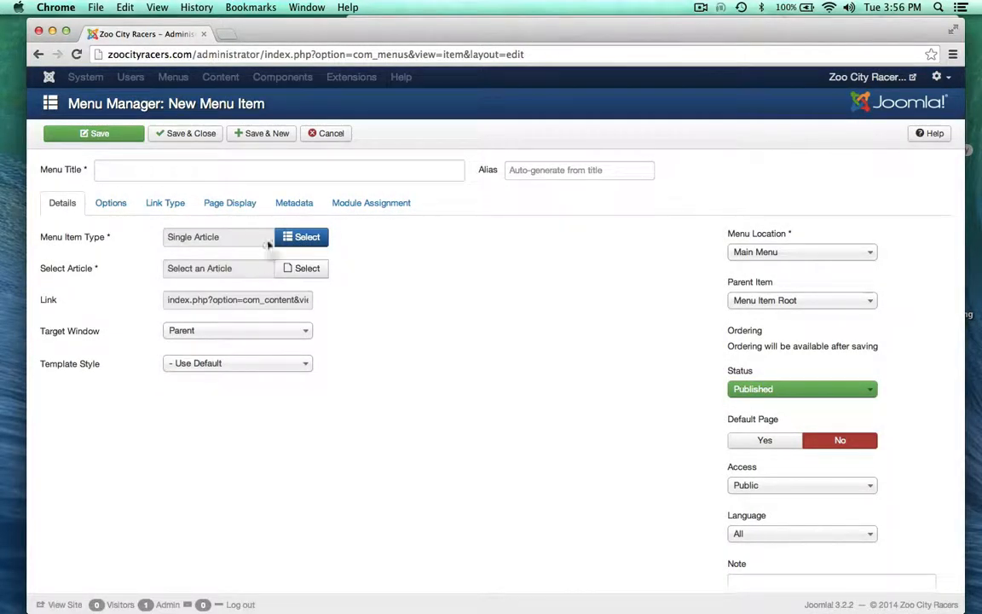
Choose the Motorcycles article as the one the new menu item displays.
{"action": "mouse_move", "coordinate": [55, 271]}
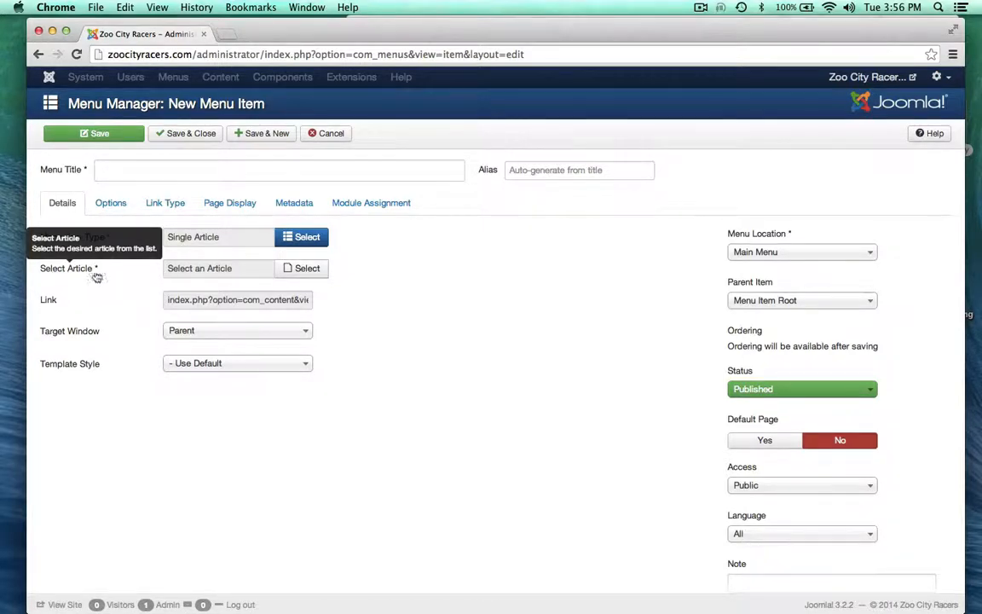
{"action": "left_click", "coordinate": [308, 269]}
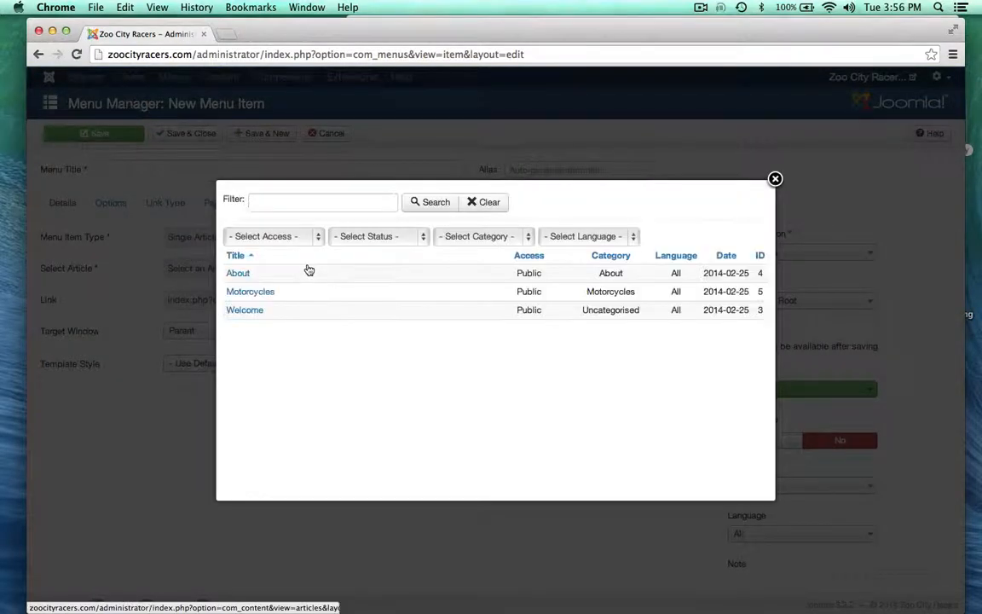
{"action": "left_click", "coordinate": [256, 292]}
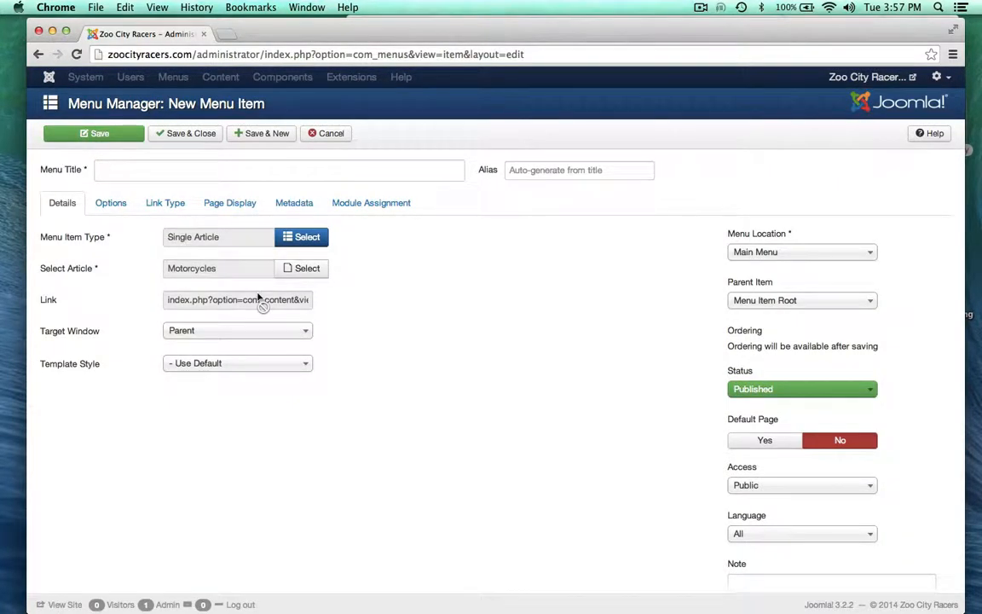
Give the menu item the title Motorcycles, and save and close it.
{"action": "left_click", "coordinate": [174, 168]}
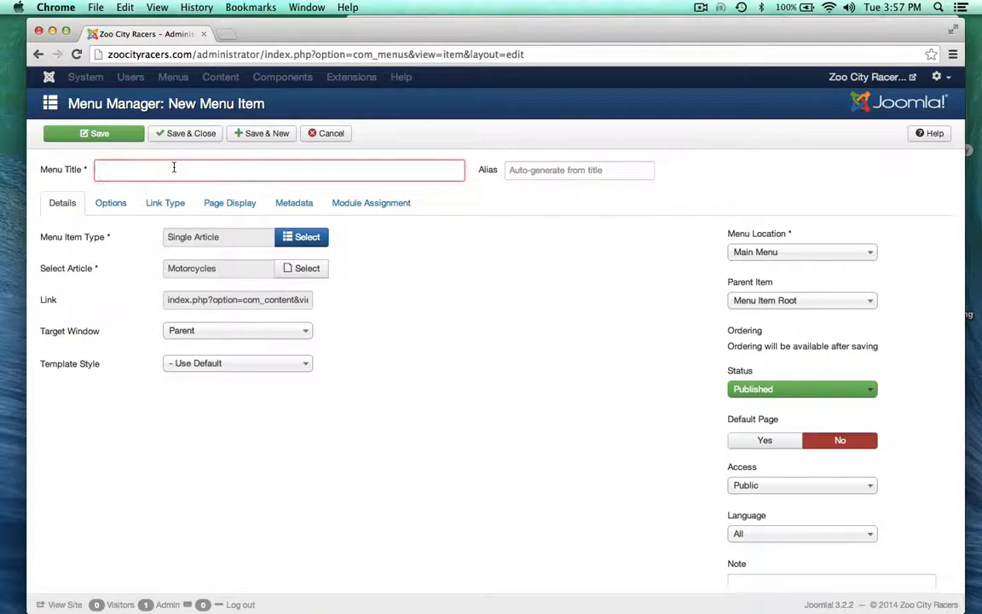
{"action": "type", "text": "Mo"}
{"action": "left_click", "coordinate": [141, 184]}
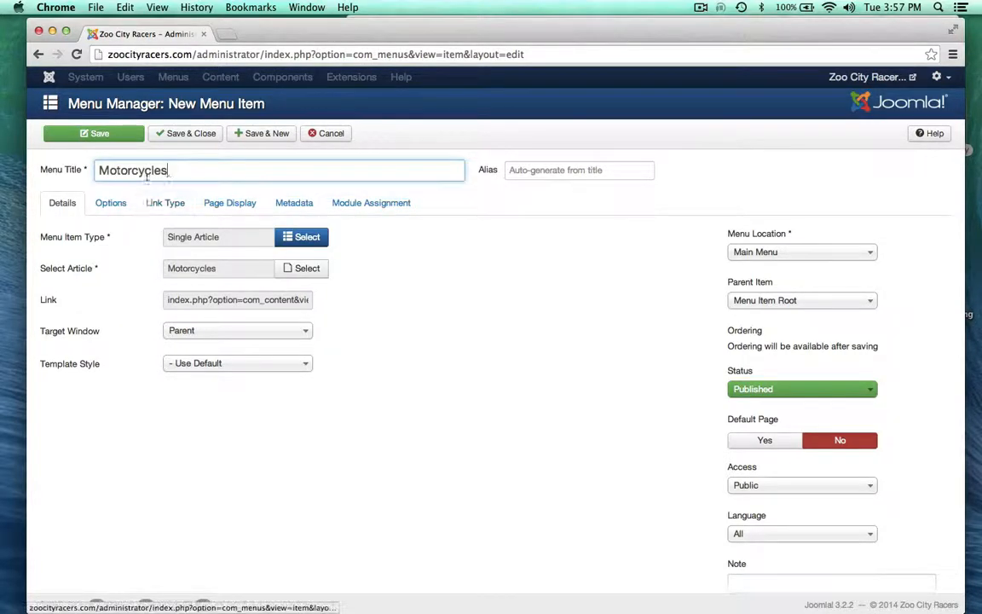
{"action": "left_click", "coordinate": [93, 220]}
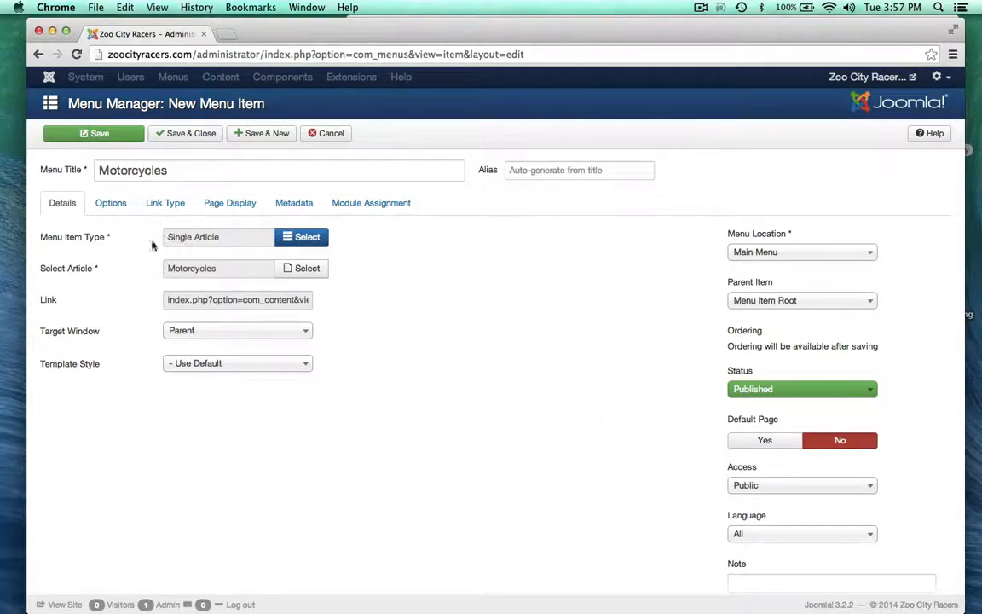
{"action": "left_click", "coordinate": [196, 136]}
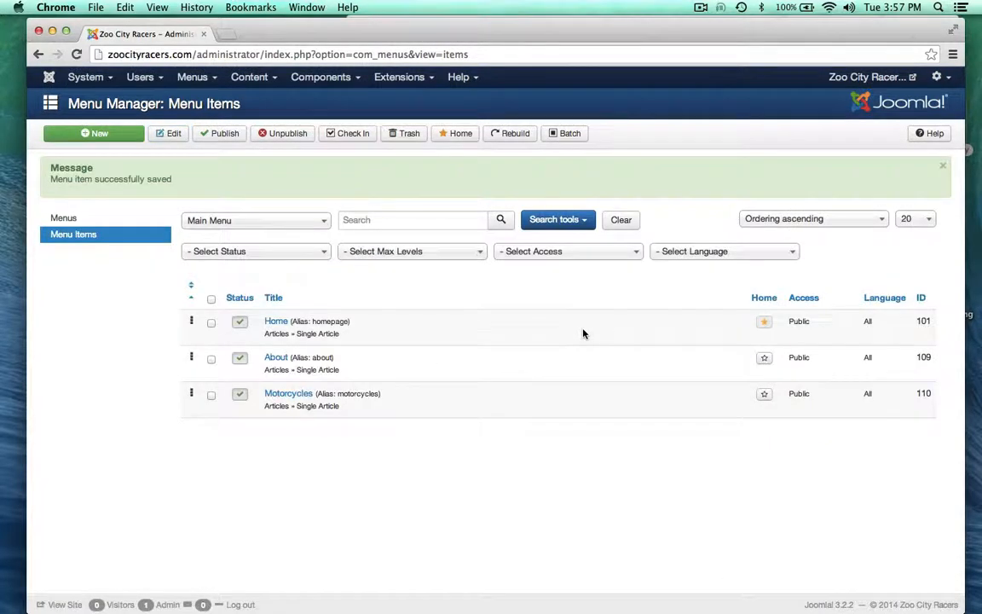
Open the live site, go to the Motorcycles page from its menu and review the article's details and text.
{"action": "left_click", "coordinate": [871, 78]}
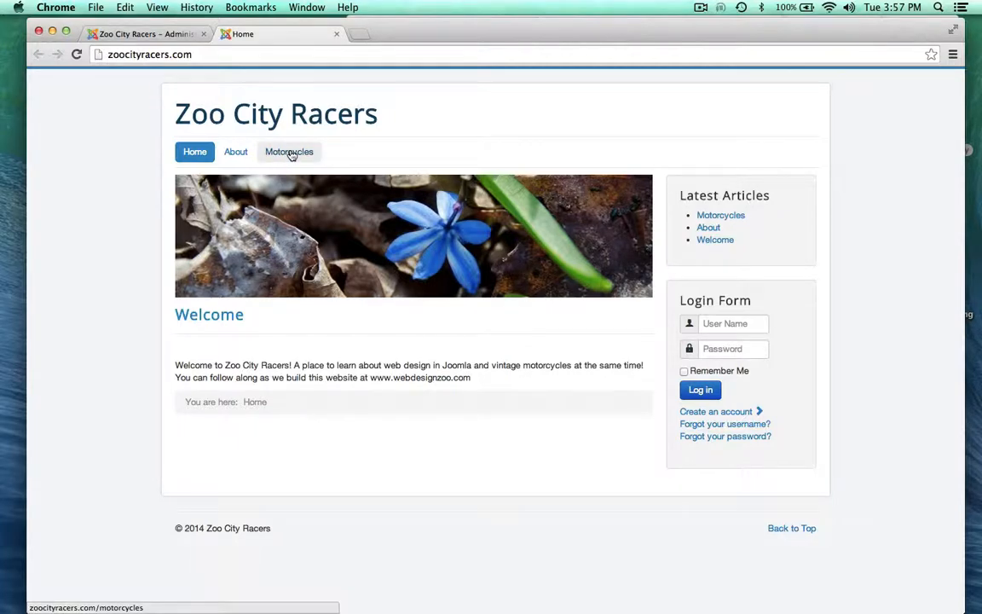
{"action": "left_click", "coordinate": [289, 153]}
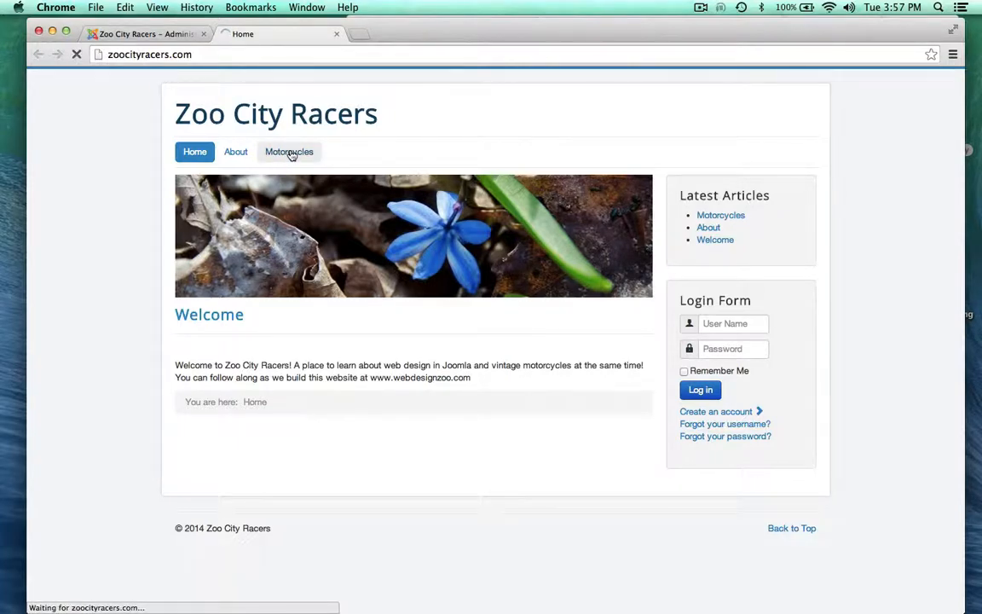
{"action": "scroll", "coordinate": [92, 282], "scroll_direction": "down", "scroll_amount": 2}
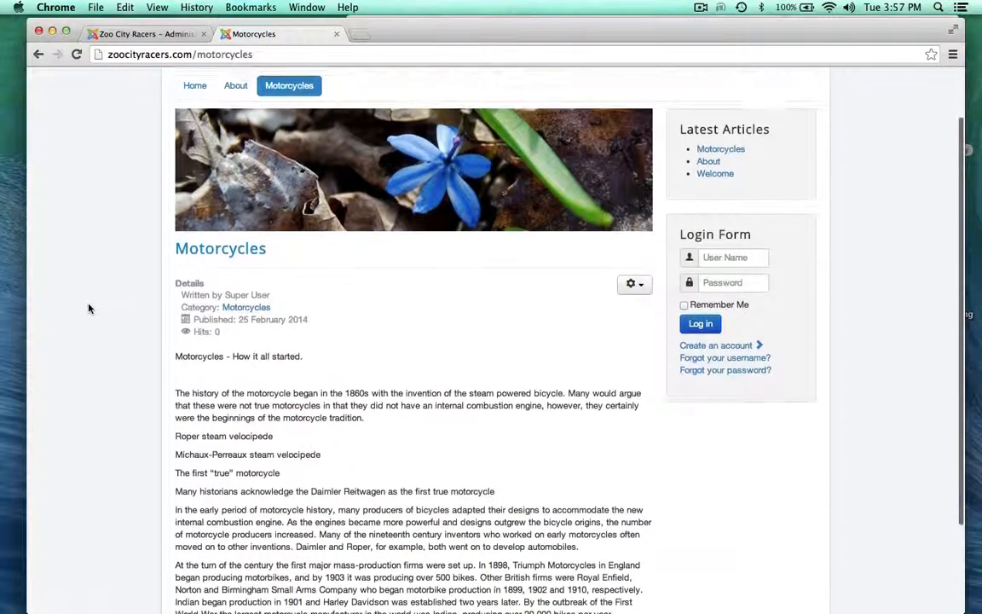
{"action": "scroll", "coordinate": [89, 309], "scroll_direction": "down", "scroll_amount": 3}
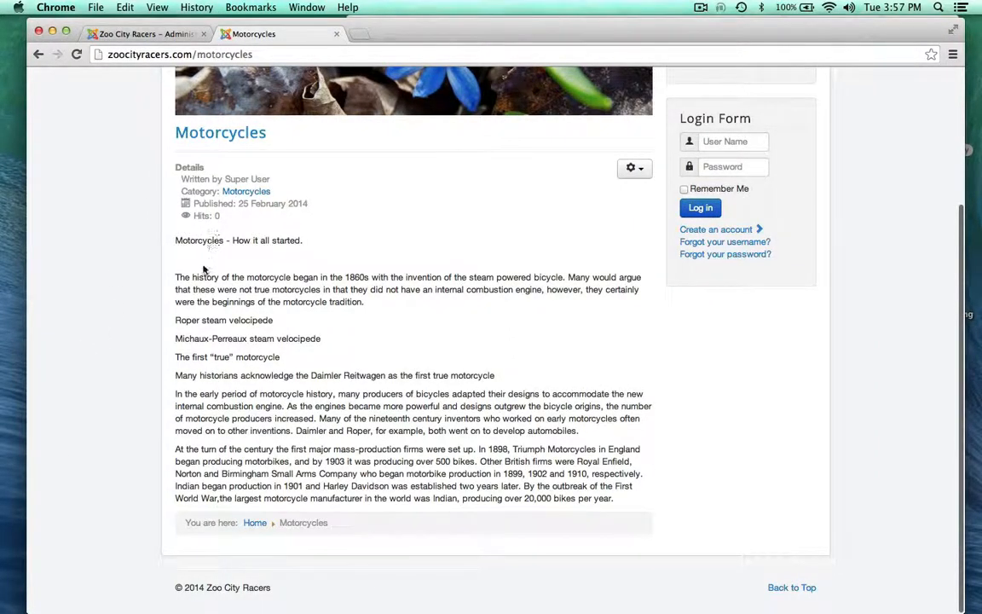
{"action": "scroll", "coordinate": [163, 328], "scroll_direction": "up", "scroll_amount": 2}
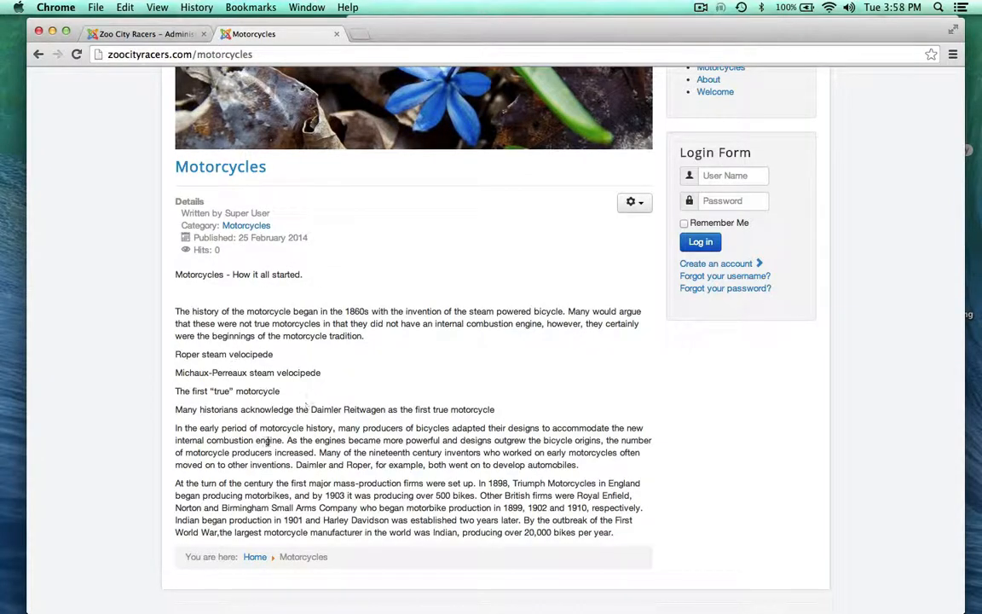
Finish reviewing the live Motorcycles page, return to the Joomla administration and open the Control Panel.
{"action": "scroll", "coordinate": [167, 459], "scroll_direction": "up", "scroll_amount": 3}
{"action": "scroll", "coordinate": [165, 456], "scroll_direction": "down", "scroll_amount": 1}
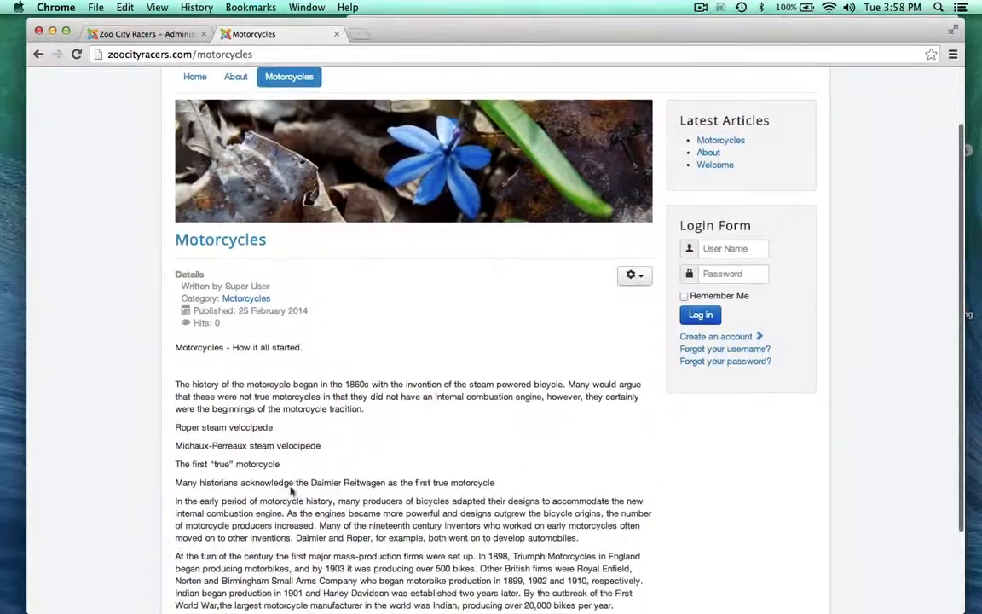
{"action": "scroll", "coordinate": [160, 403], "scroll_direction": "up", "scroll_amount": 2}
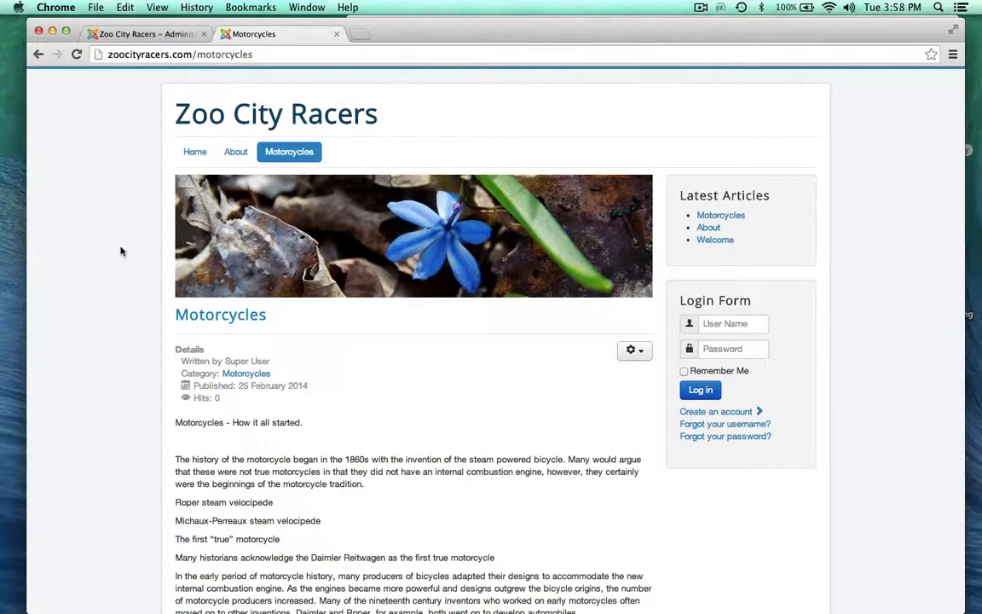
{"action": "left_click", "coordinate": [147, 34]}
{"action": "left_click", "coordinate": [96, 77]}
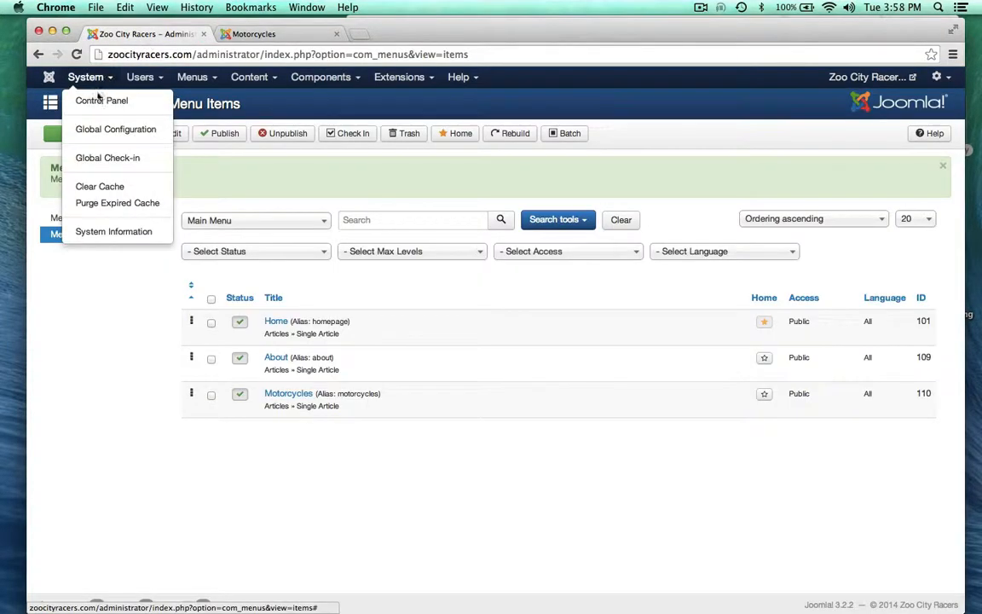
{"action": "left_click", "coordinate": [100, 100]}
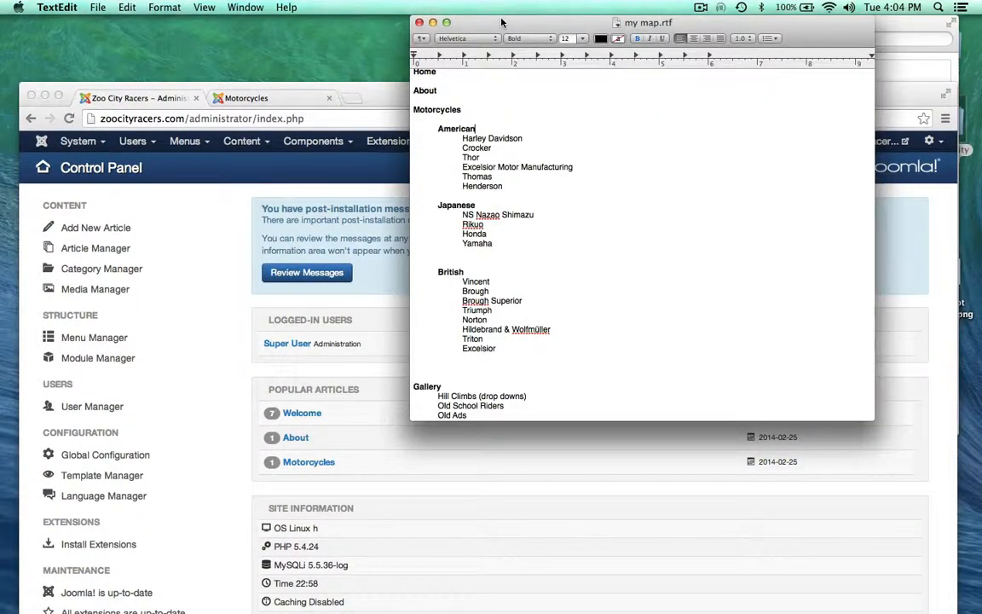
Compare the live Motorcycles page with the site structure planned in my map.rtf.
{"action": "left_click", "coordinate": [261, 98]}
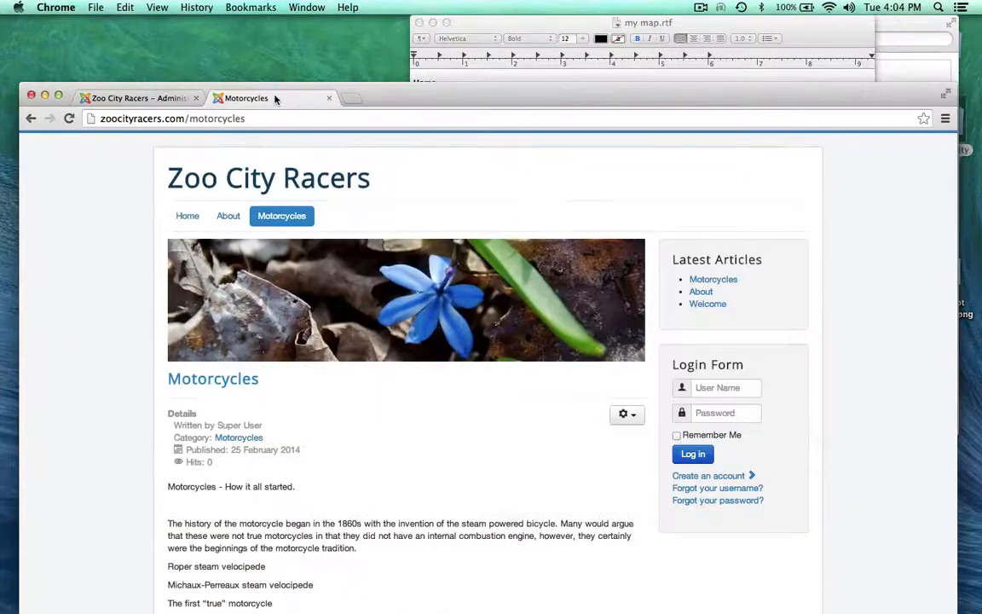
{"action": "left_click", "coordinate": [503, 36]}
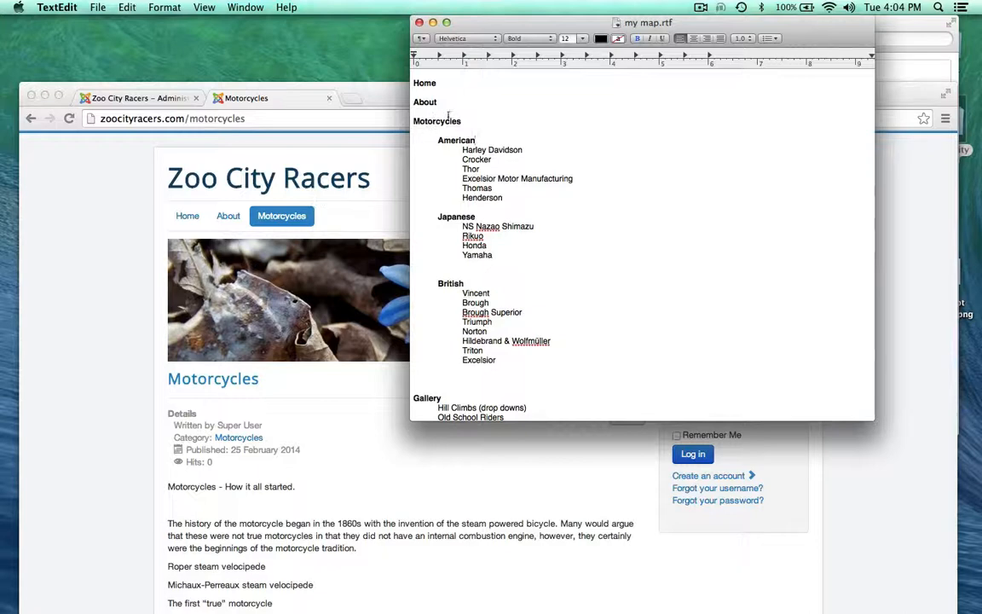
{"action": "scroll", "coordinate": [195, 506], "scroll_direction": "down", "scroll_amount": 1}
{"action": "scroll", "coordinate": [195, 506], "scroll_direction": "down", "scroll_amount": 3}
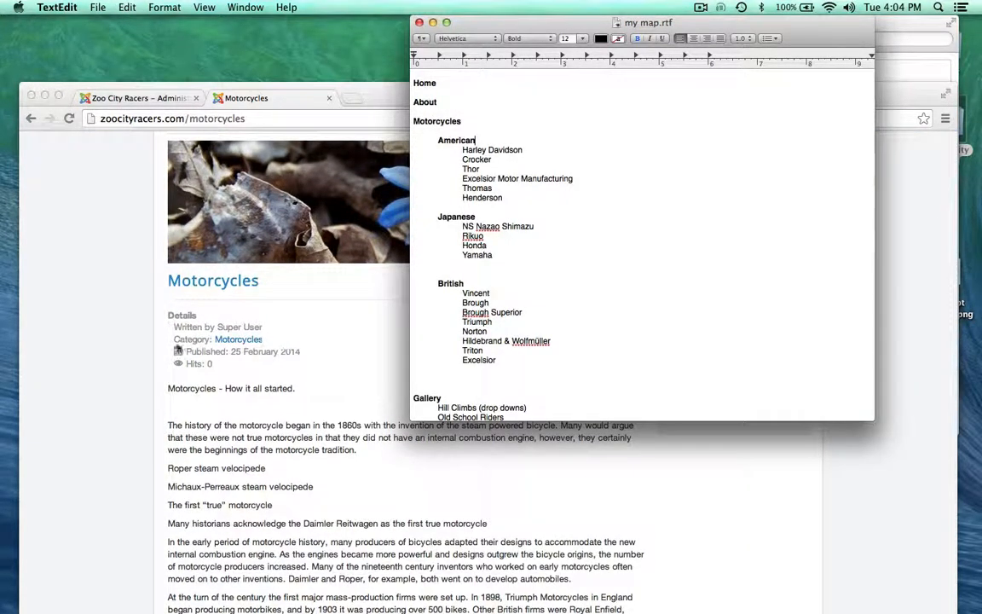
{"action": "scroll", "coordinate": [214, 478], "scroll_direction": "up", "scroll_amount": 4}
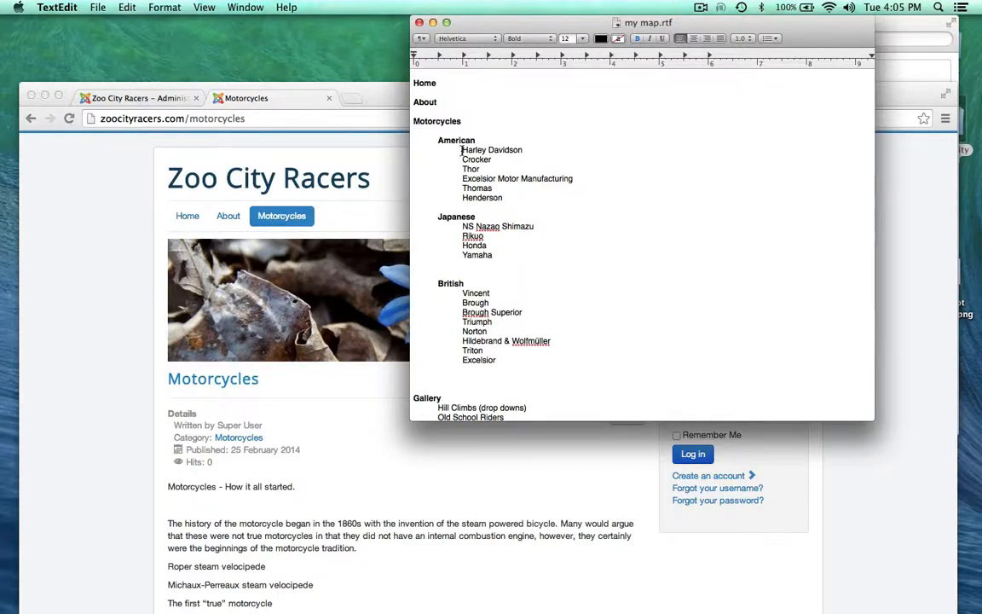
Examine the American motorcycle makes in my map.rtf, from Harley Davidson to Henderson, and the sections listed below them.
{"action": "left_click_drag", "start_coordinate": [461, 150], "coordinate": [505, 201]}
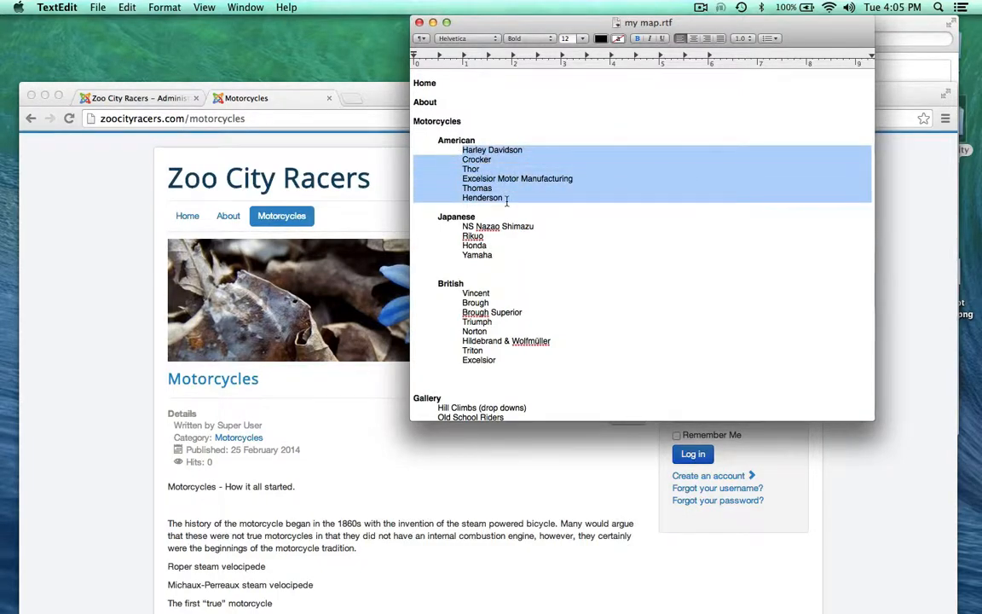
{"action": "left_click", "coordinate": [461, 183]}
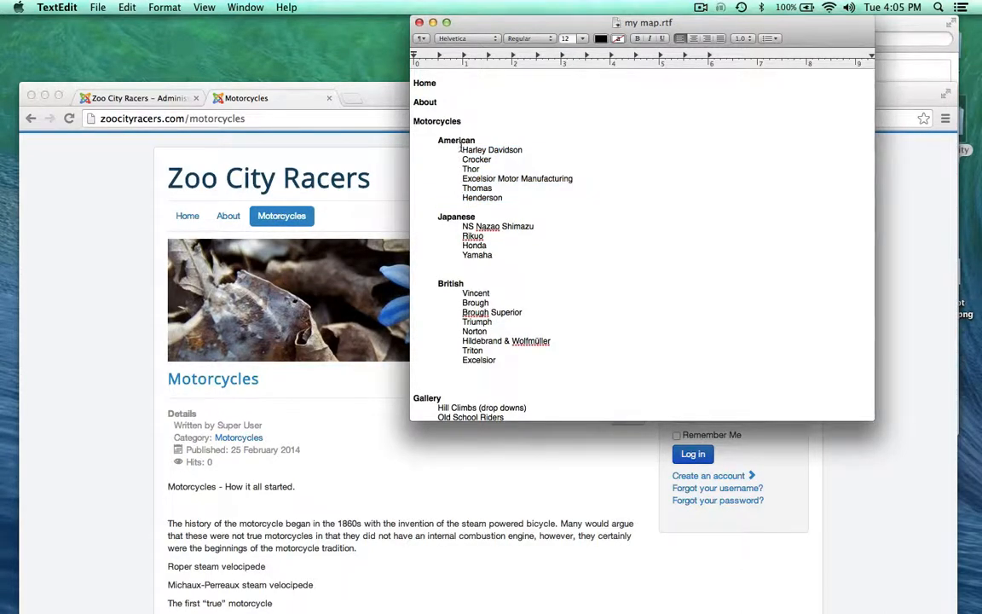
{"action": "left_click_drag", "start_coordinate": [461, 149], "coordinate": [523, 150]}
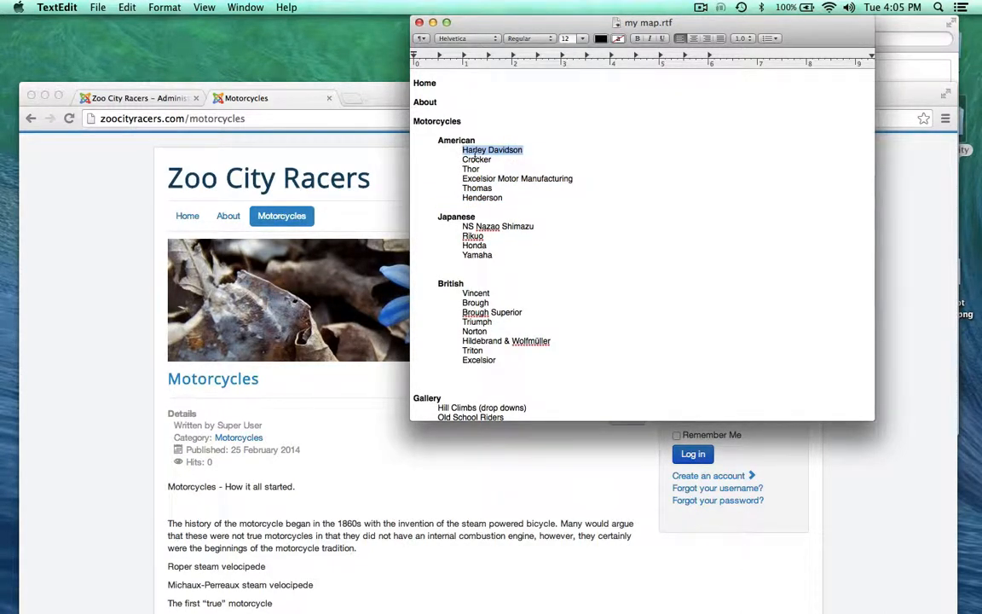
{"action": "double_click", "coordinate": [476, 159]}
{"action": "double_click", "coordinate": [471, 169]}
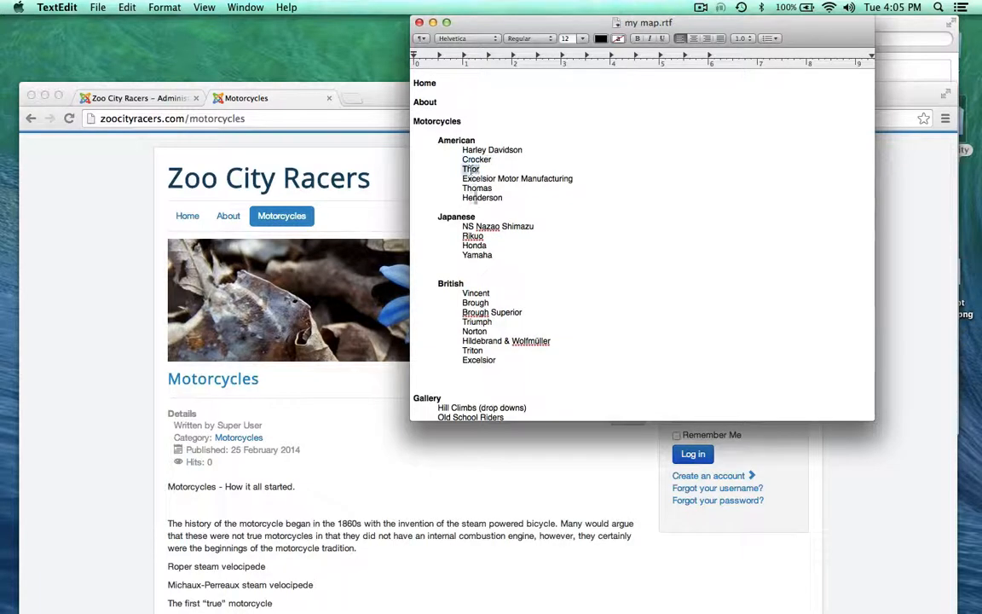
{"action": "left_click", "coordinate": [482, 150]}
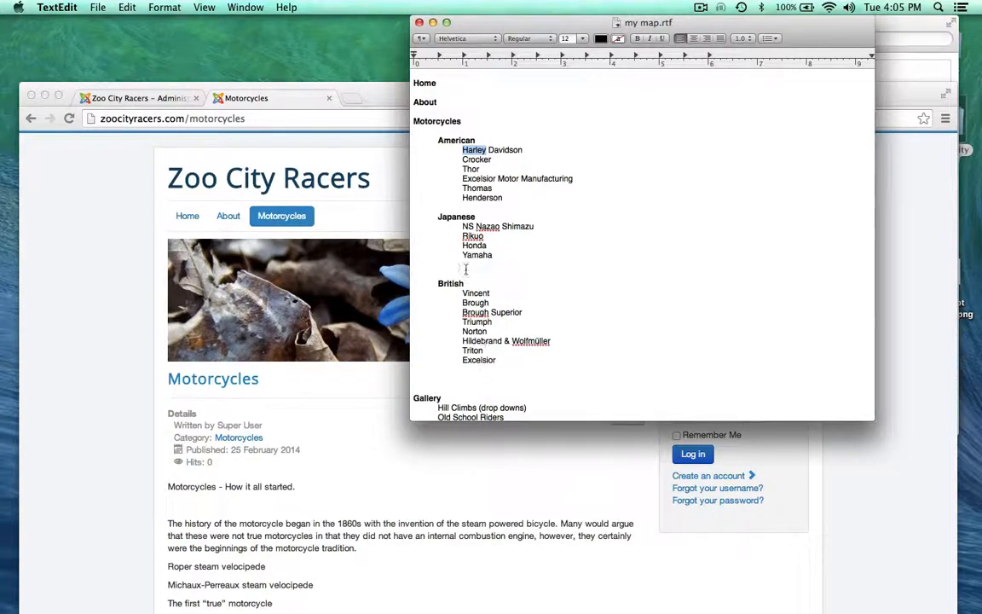
{"action": "scroll", "coordinate": [471, 351], "scroll_direction": "down", "scroll_amount": 3}
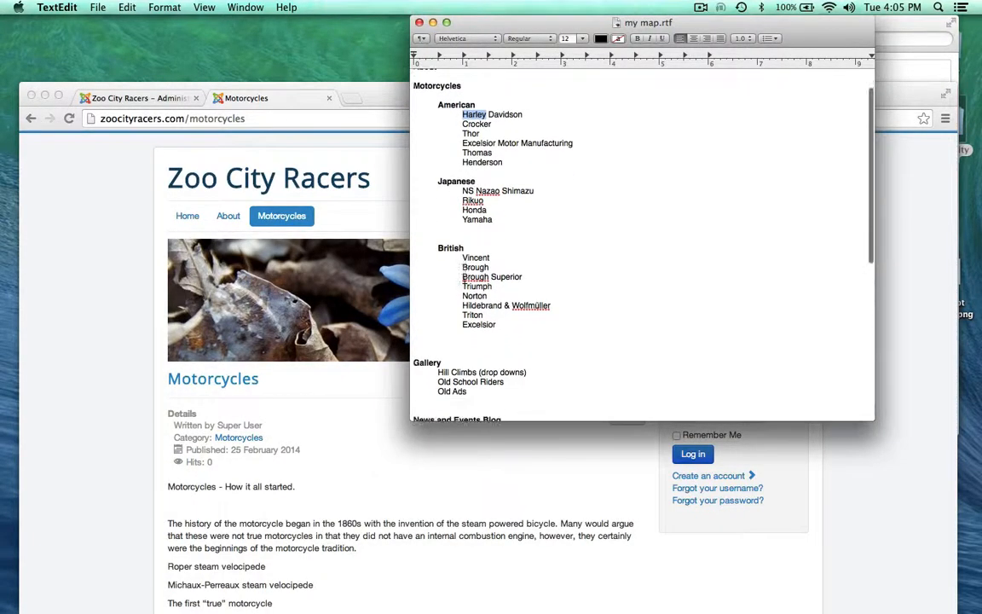
Check the live site's menu against the site map and locate the American group with its Harley Davidson entry.
{"action": "left_click", "coordinate": [385, 95]}
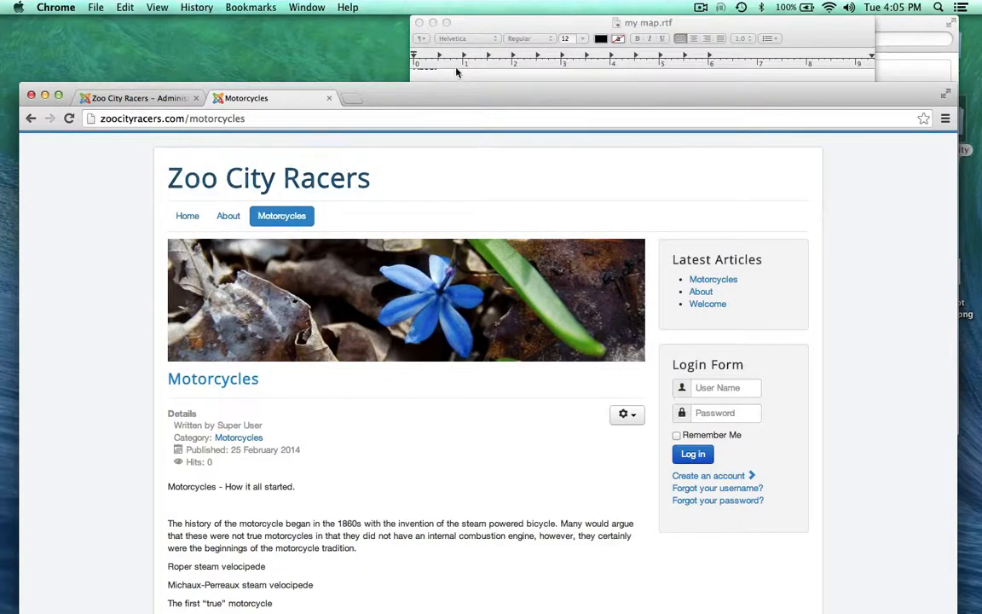
{"action": "left_click", "coordinate": [487, 22]}
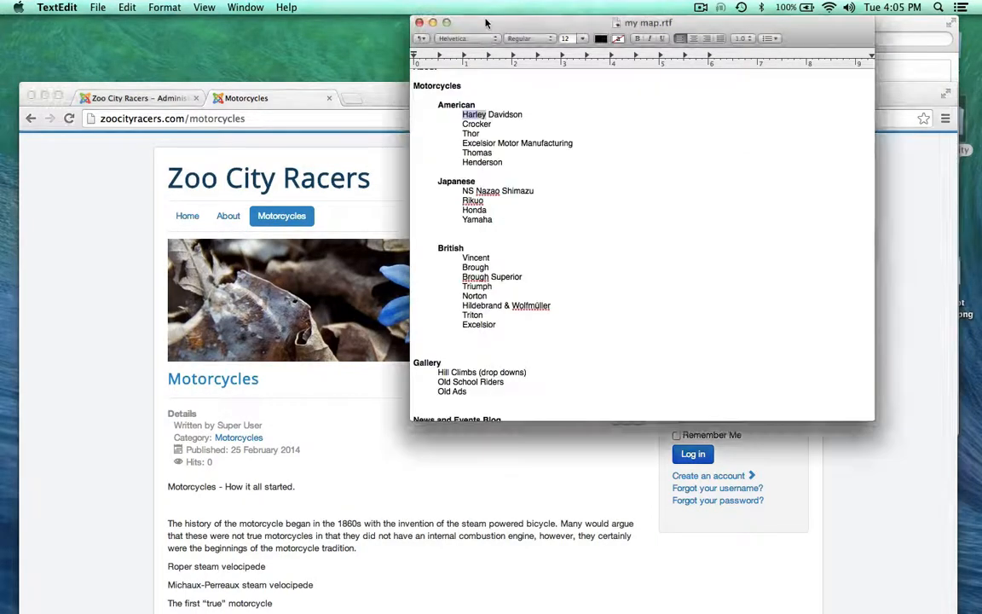
{"action": "left_click", "coordinate": [521, 219]}
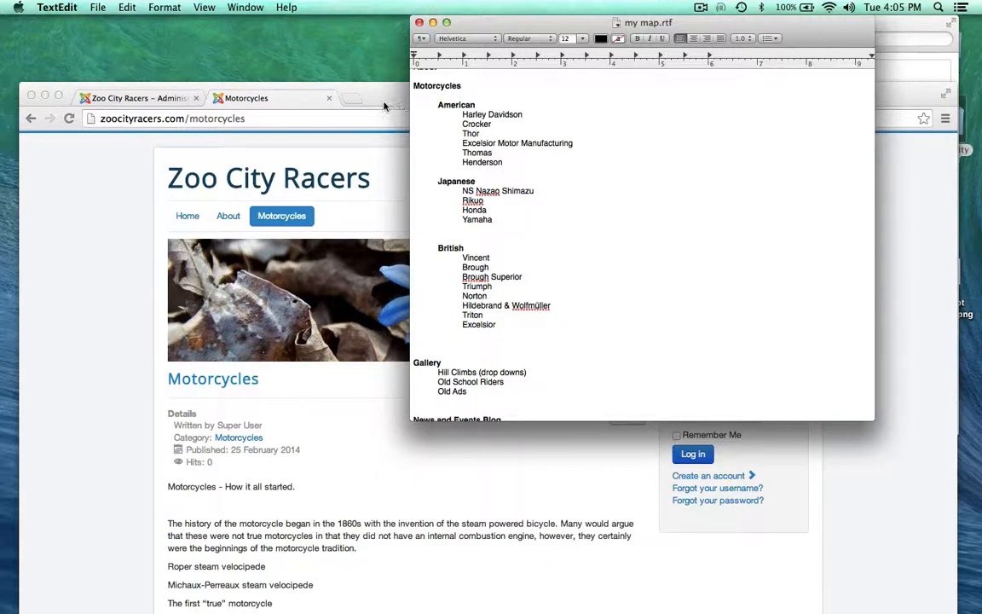
{"action": "left_click_drag", "start_coordinate": [384, 103], "coordinate": [382, 109]}
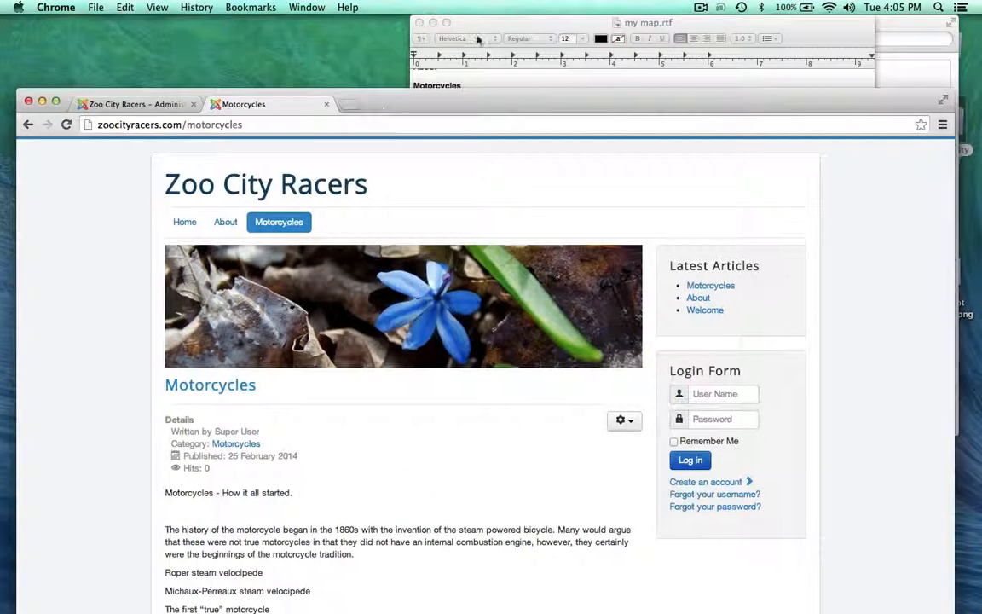
{"action": "left_click", "coordinate": [511, 22]}
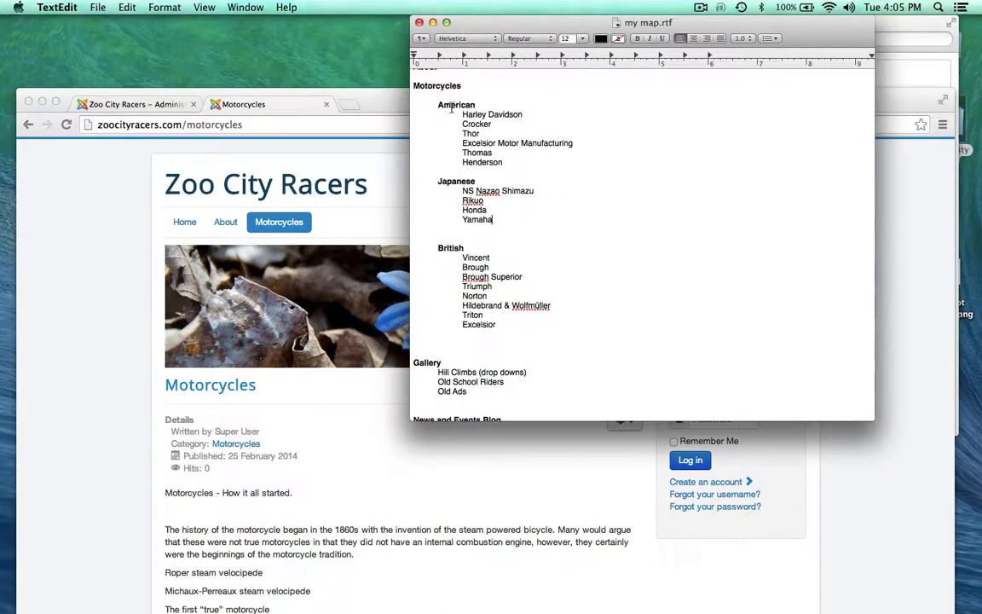
{"action": "double_click", "coordinate": [452, 105]}
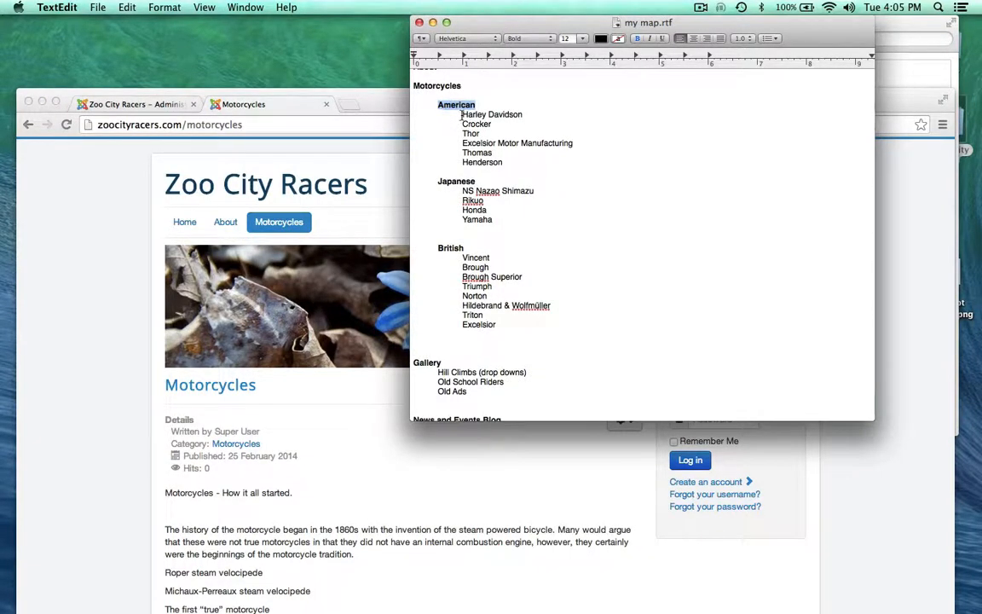
{"action": "left_click", "coordinate": [461, 114]}
Start a new article in the Joomla administration and title it Harley Davidson.
{"action": "left_click_drag", "start_coordinate": [395, 51], "coordinate": [395, 44]}
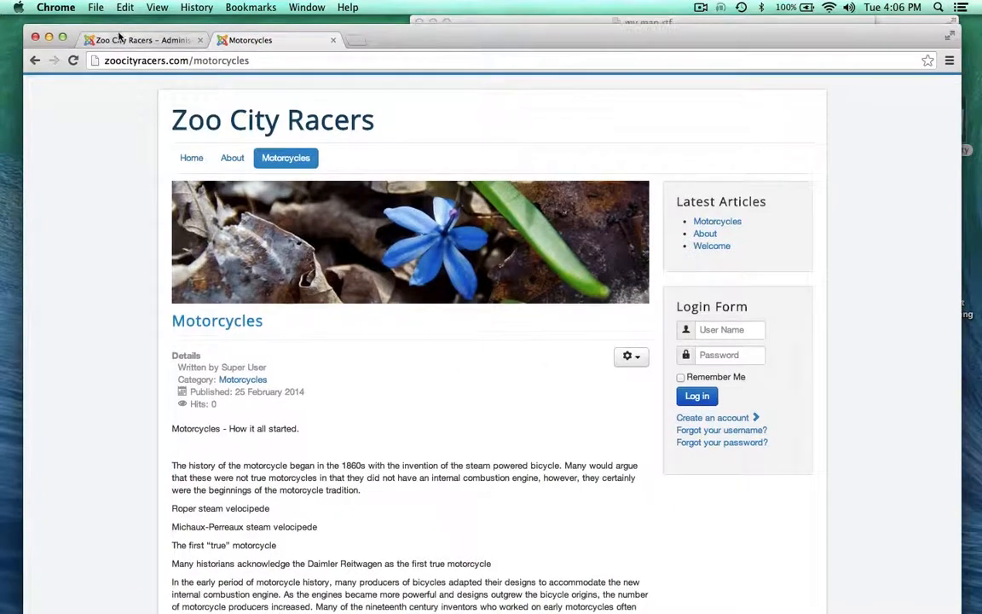
{"action": "left_click", "coordinate": [111, 40]}
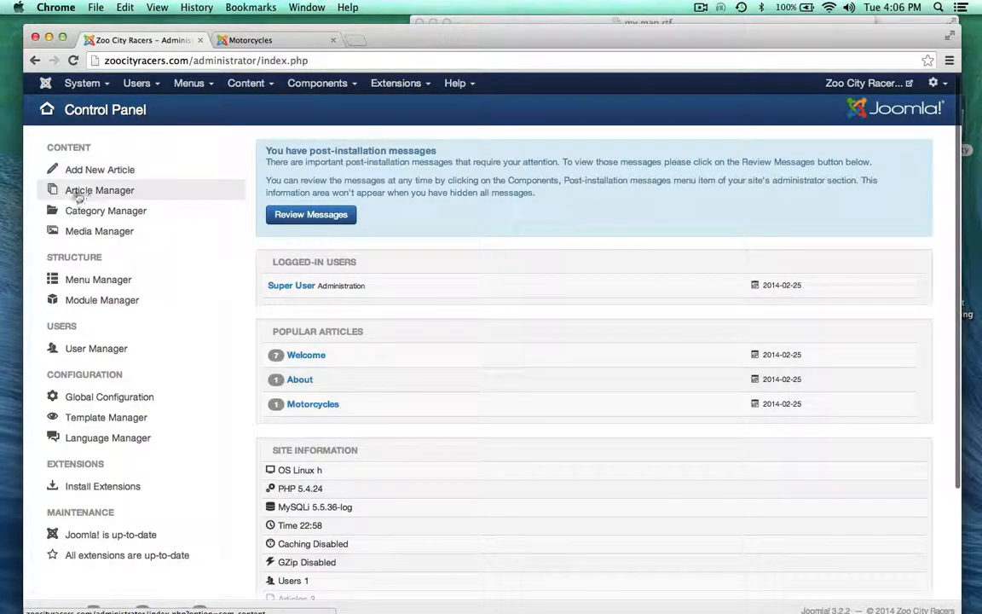
{"action": "left_click", "coordinate": [78, 171]}
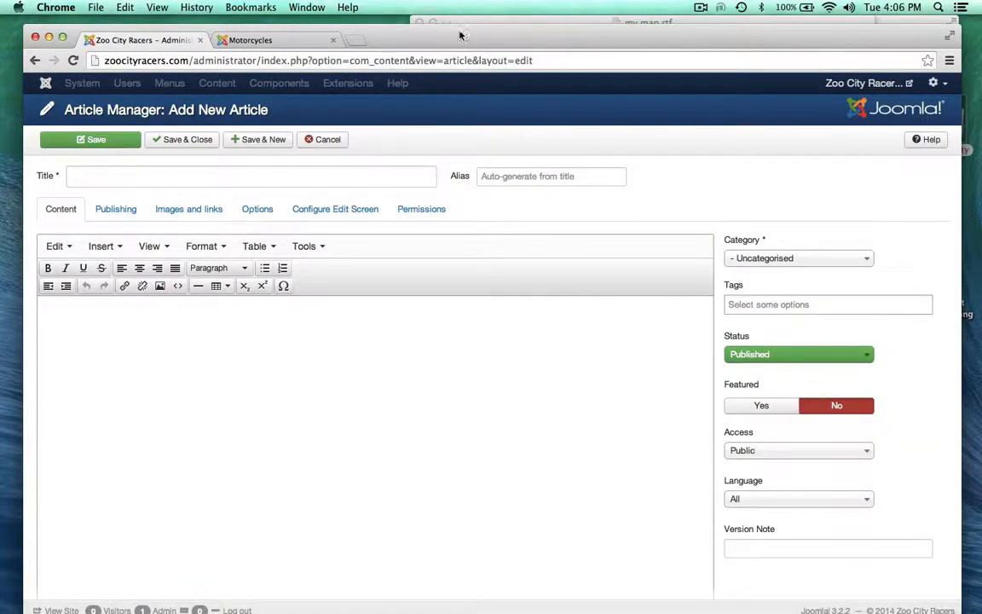
{"action": "left_click_drag", "start_coordinate": [485, 36], "coordinate": [505, 122]}
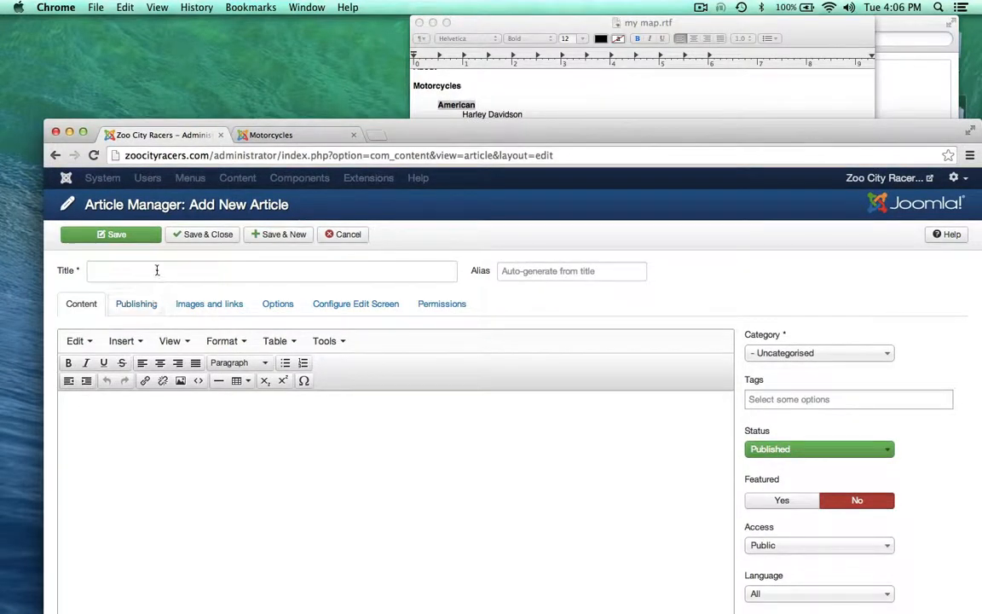
{"action": "left_click", "coordinate": [157, 270]}
{"action": "type", "text": "Harl"}
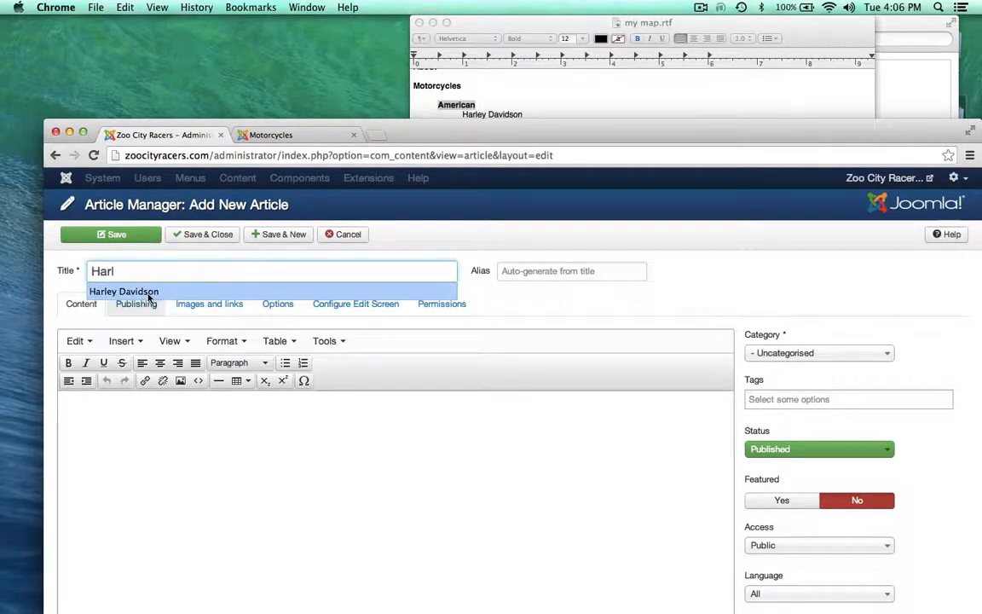
{"action": "left_click", "coordinate": [145, 291]}
Assign the Harley Davidson article to the American subcategory of Motorcycles.
{"action": "left_click_drag", "start_coordinate": [408, 127], "coordinate": [410, 47]}
{"action": "left_click", "coordinate": [772, 276]}
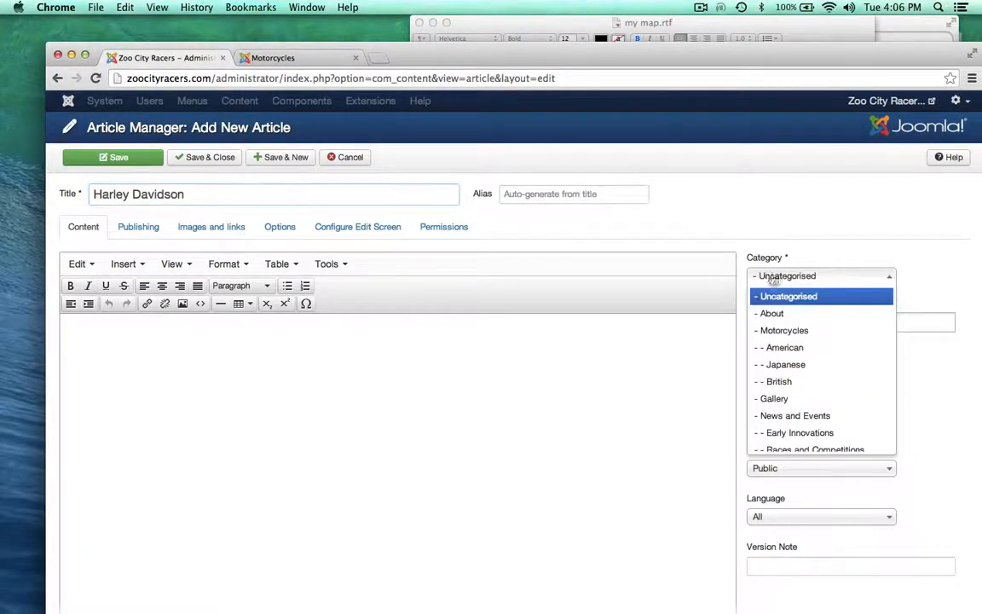
{"action": "left_click", "coordinate": [773, 348]}
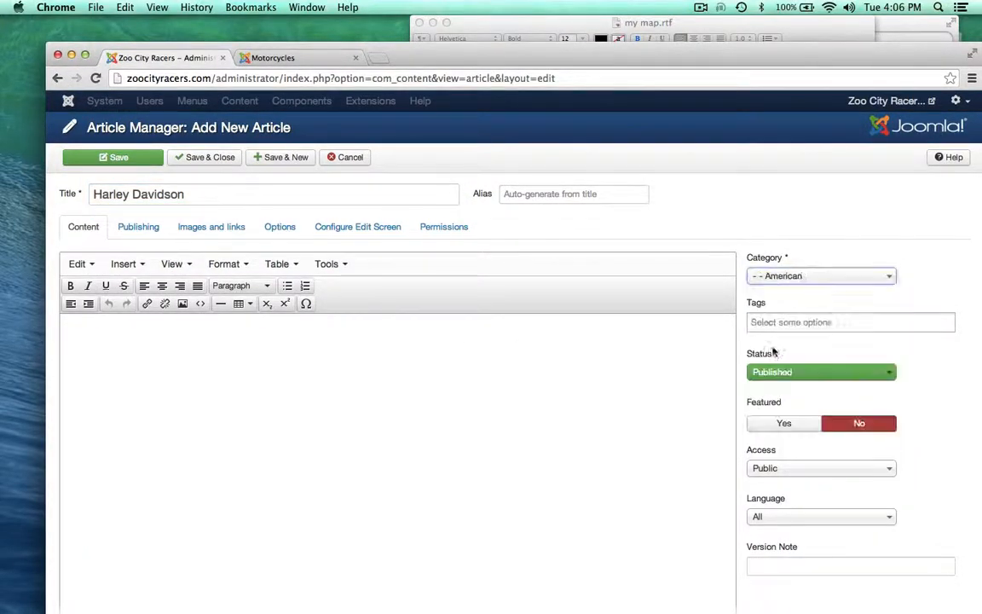
{"action": "left_click", "coordinate": [781, 277]}
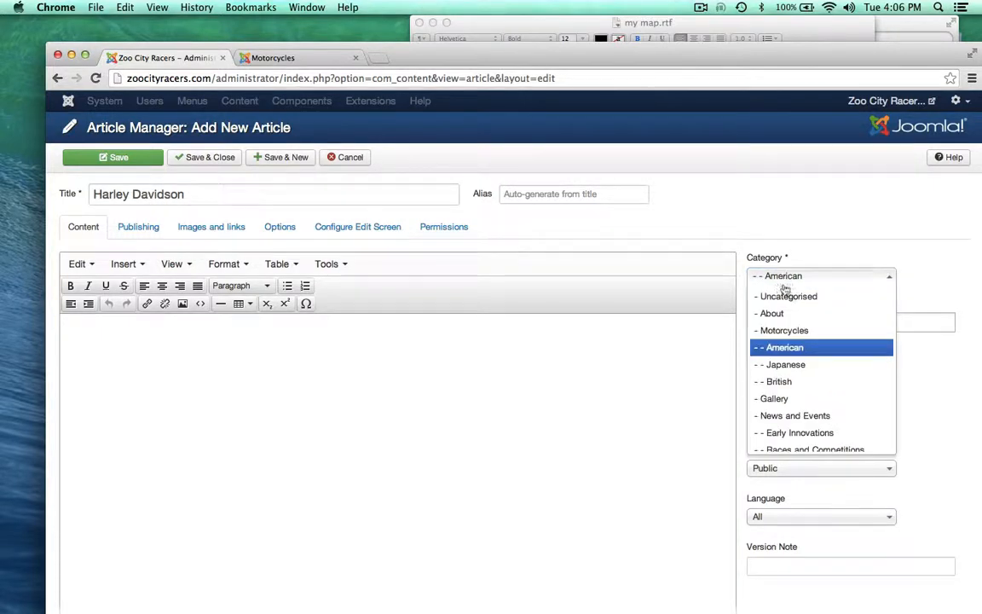
{"action": "left_click", "coordinate": [762, 347]}
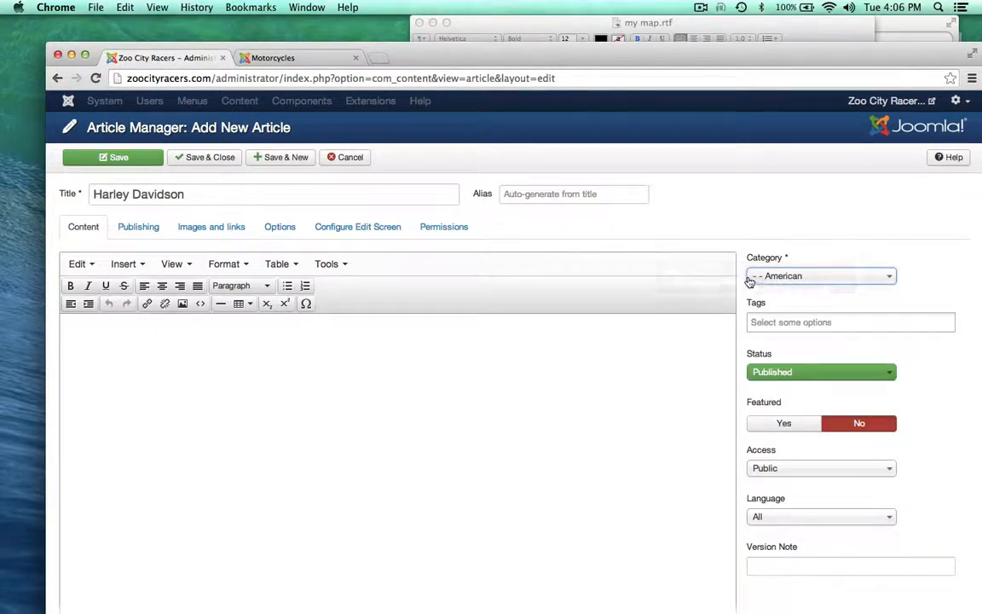
Switch to Finder and open harley.rtf from the harley folder inside old_bikes.
{"action": "left_click_drag", "start_coordinate": [555, 63], "coordinate": [556, 133]}
{"action": "left_click_drag", "start_coordinate": [482, 20], "coordinate": [338, 21]}
{"action": "left_click", "coordinate": [805, 38]}
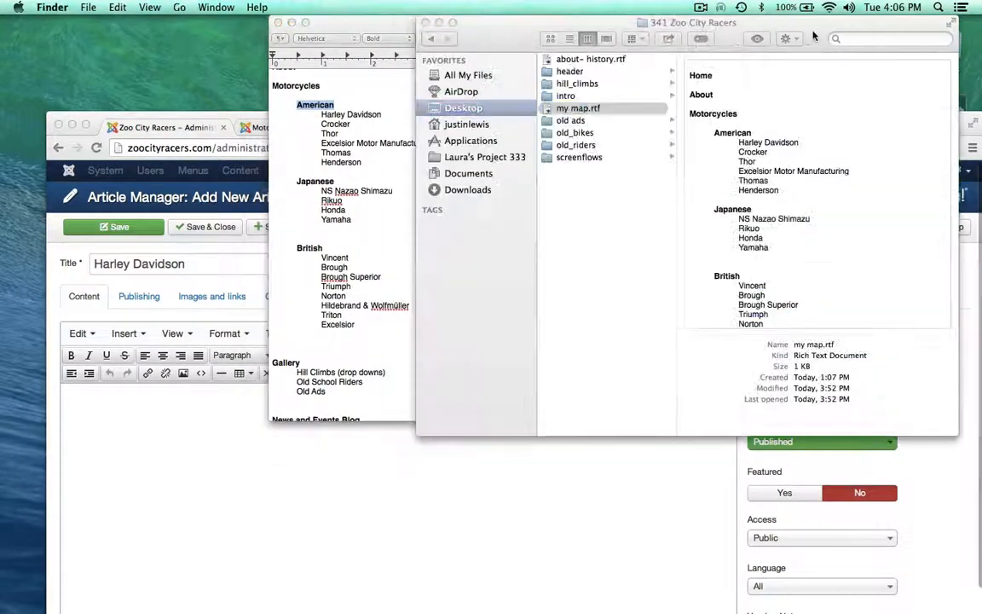
{"action": "left_click", "coordinate": [563, 133]}
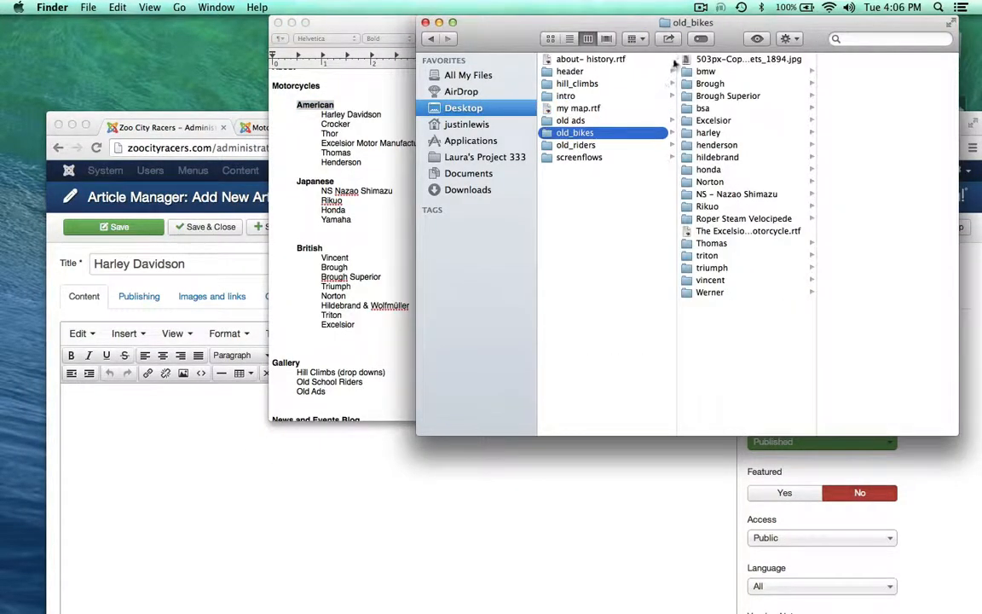
{"action": "left_click", "coordinate": [708, 133]}
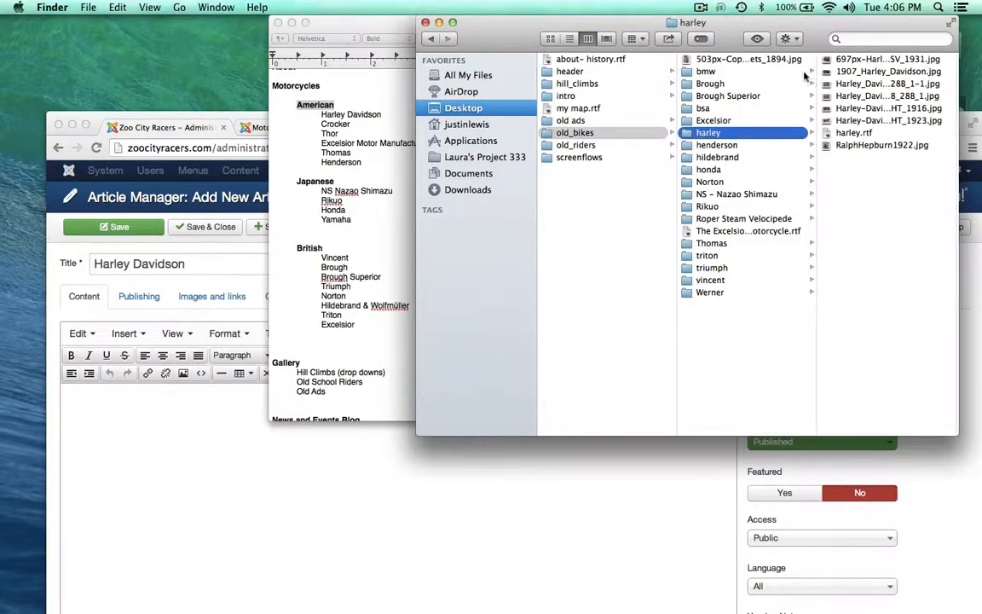
{"action": "double_click", "coordinate": [831, 135]}
Look through the harley.rtf text and copy the entire document.
{"action": "scroll", "coordinate": [463, 196], "scroll_direction": "down", "scroll_amount": 10}
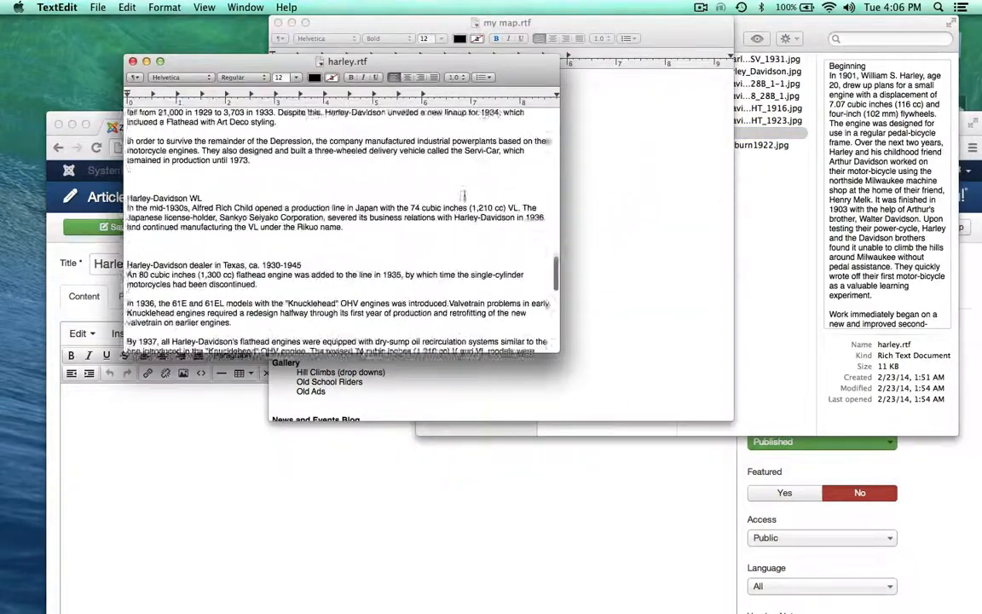
{"action": "scroll", "coordinate": [463, 196], "scroll_direction": "down", "scroll_amount": 5}
{"action": "scroll", "coordinate": [463, 196], "scroll_direction": "up", "scroll_amount": 20}
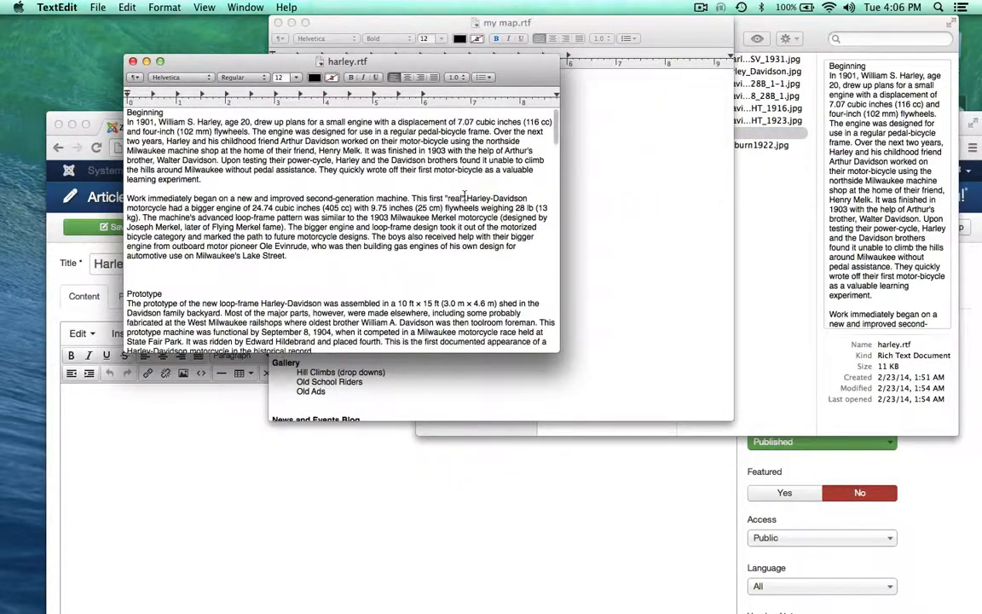
{"action": "key", "text": "super+a"}
{"action": "key", "text": "super+c"}
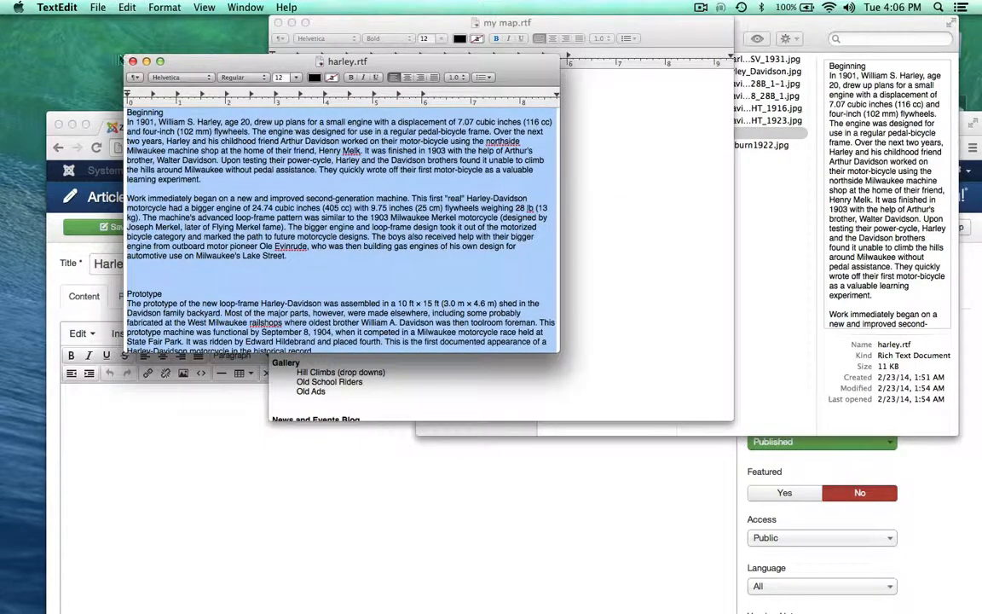
Minimize harley.rtf, return to the browser and paste the copied text into the body of the Harley Davidson article.
{"action": "left_click", "coordinate": [146, 62]}
{"action": "left_click", "coordinate": [203, 123]}
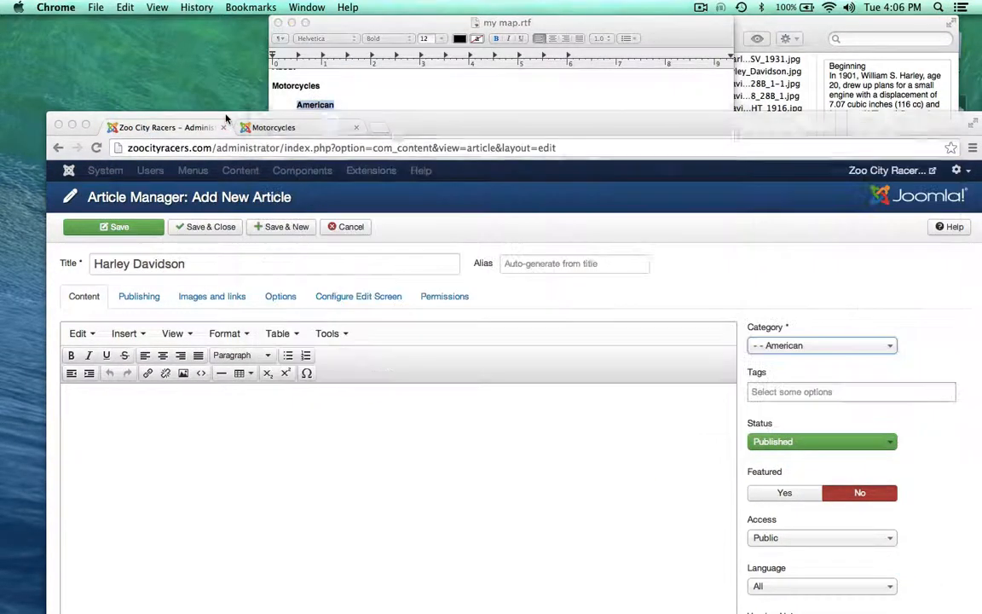
{"action": "left_click_drag", "start_coordinate": [434, 128], "coordinate": [417, 13]}
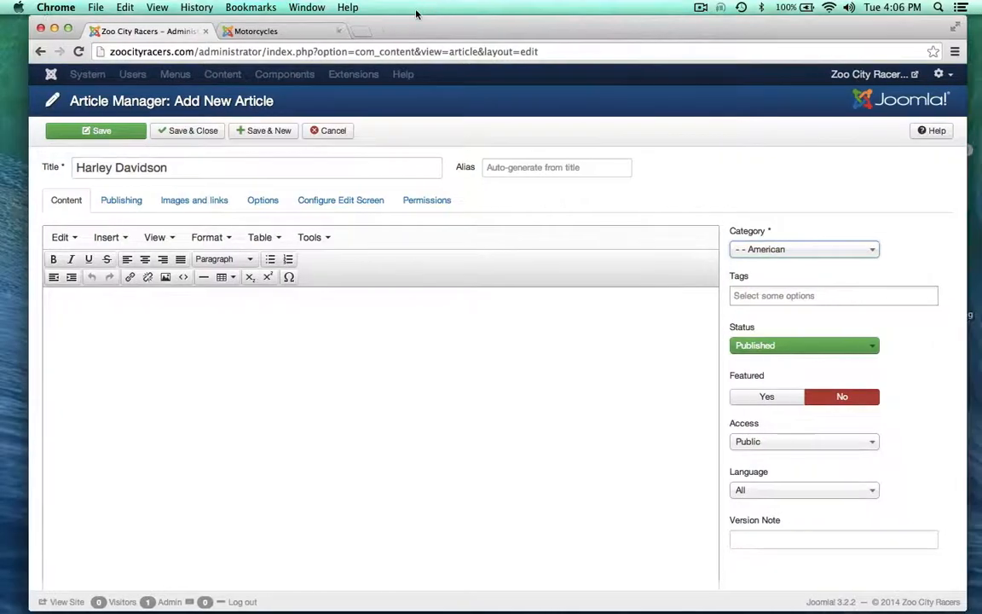
{"action": "key", "text": "super+v"}
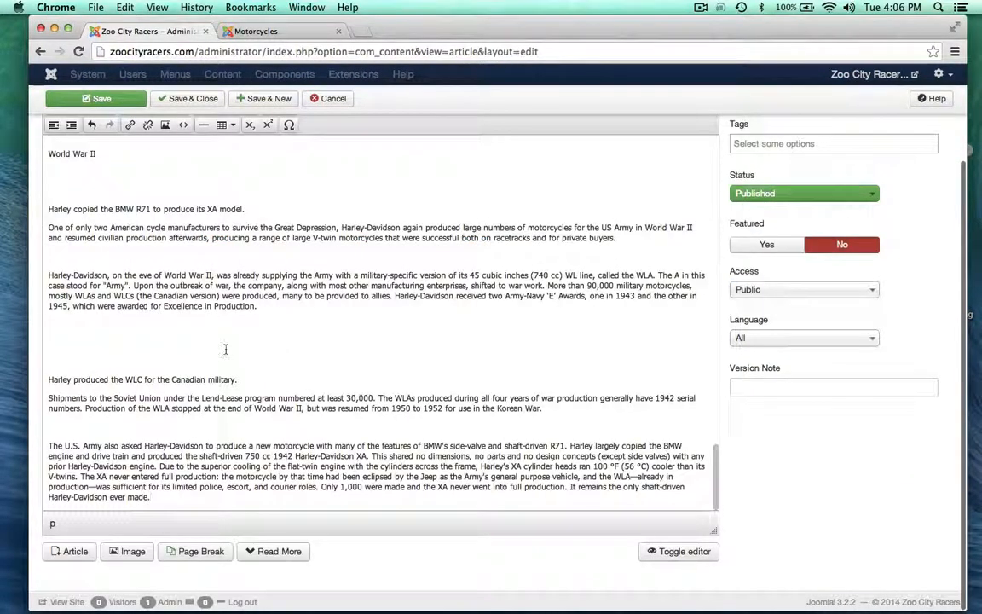
{"action": "scroll", "coordinate": [226, 354], "scroll_direction": "up", "scroll_amount": 15}
{"action": "scroll", "coordinate": [226, 354], "scroll_direction": "up", "scroll_amount": 20}
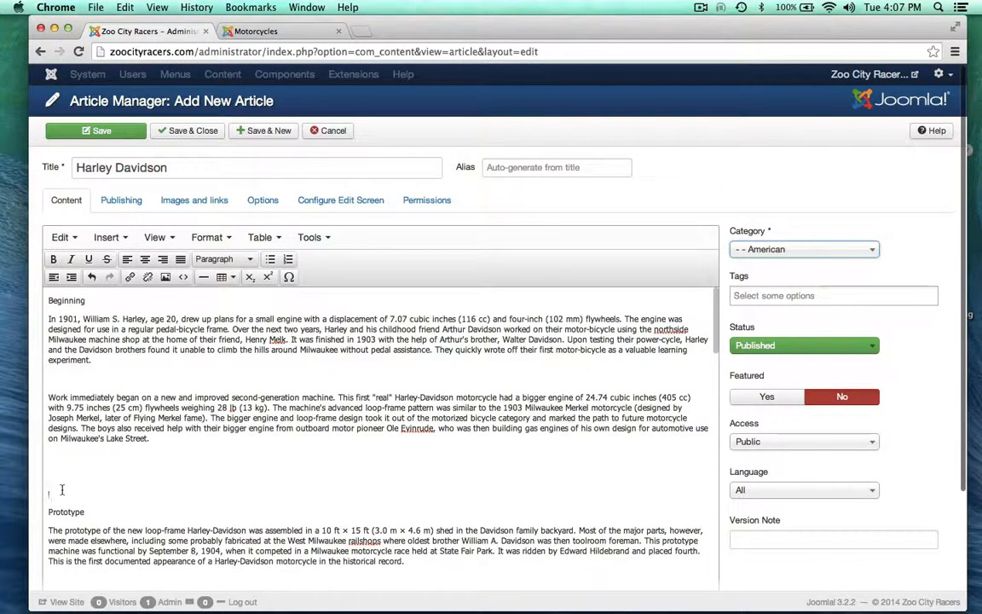
Delete the empty lines above the Prototype heading in the Harley Davidson article.
{"action": "key", "text": "BackSpace"}
{"action": "key", "text": "BackSpace"}
{"action": "key", "text": "BackSpace"}
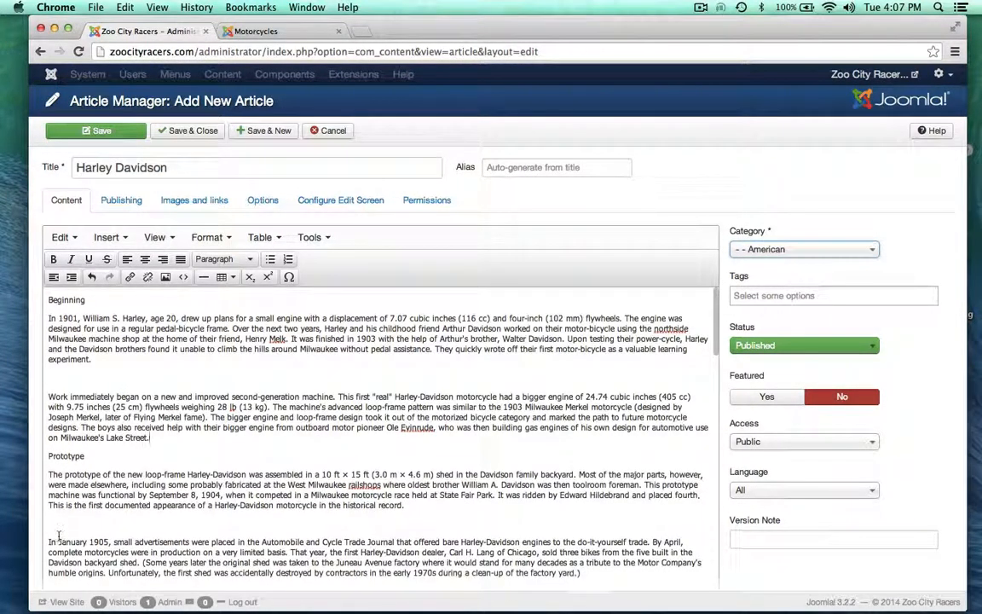
Delete the empty lines above the "1907 model." and "Harley-Davidson 1,000 cc HT 1916" captions.
{"action": "scroll", "coordinate": [51, 410], "scroll_direction": "down", "scroll_amount": 3}
{"action": "scroll", "coordinate": [49, 424], "scroll_direction": "down", "scroll_amount": 4}
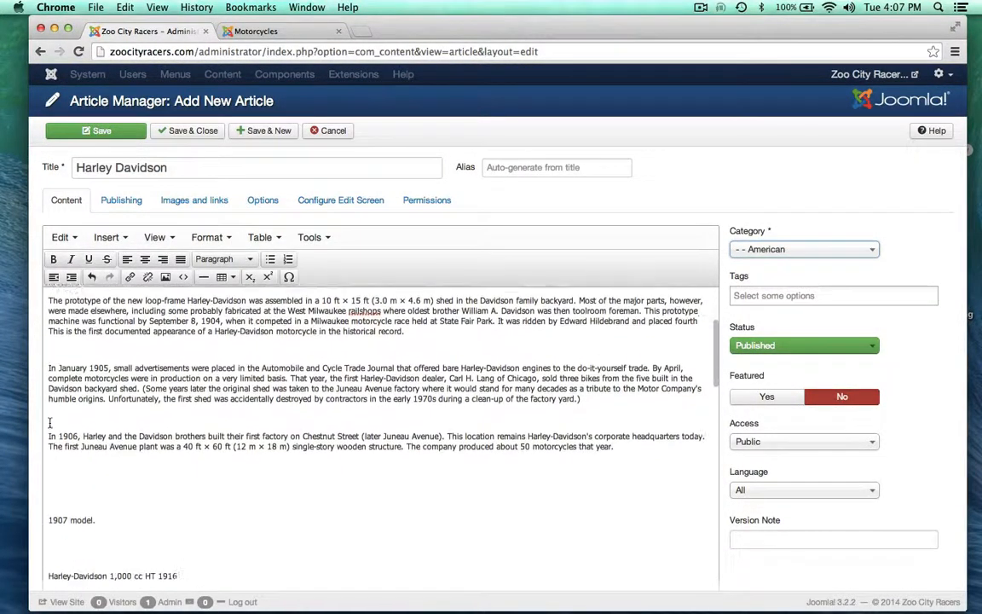
{"action": "left_click", "coordinate": [49, 437]}
{"action": "key", "text": "BackSpace"}
{"action": "key", "text": "BackSpace"}
{"action": "key", "text": "BackSpace"}
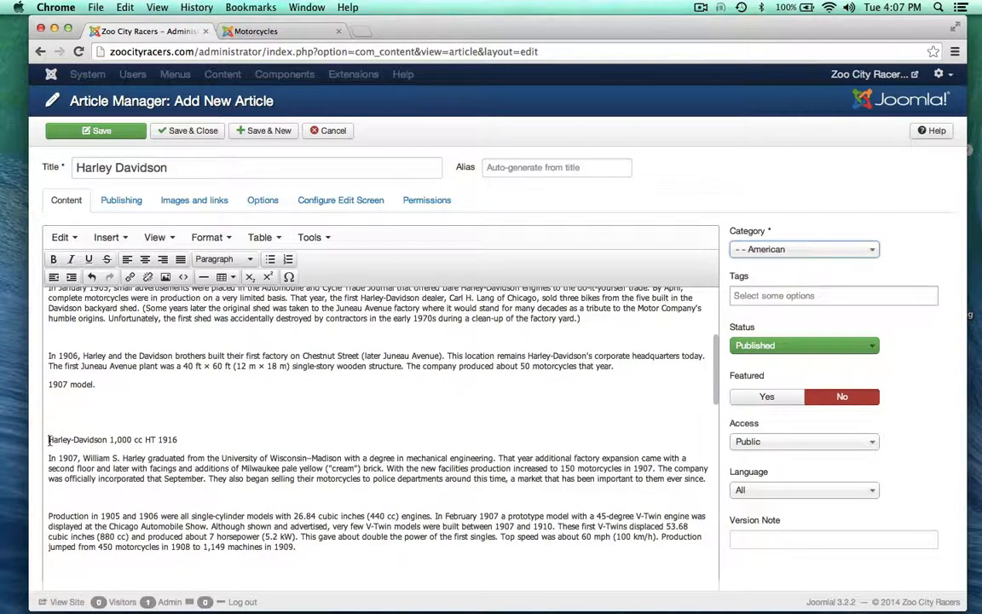
{"action": "key", "text": "BackSpace"}
{"action": "key", "text": "BackSpace"}
Delete the empty lines above the "Harley-Davidson works in 1911" caption and reduce those above the 1919 racing photo caption.
{"action": "scroll", "coordinate": [49, 480], "scroll_direction": "down", "scroll_amount": 3}
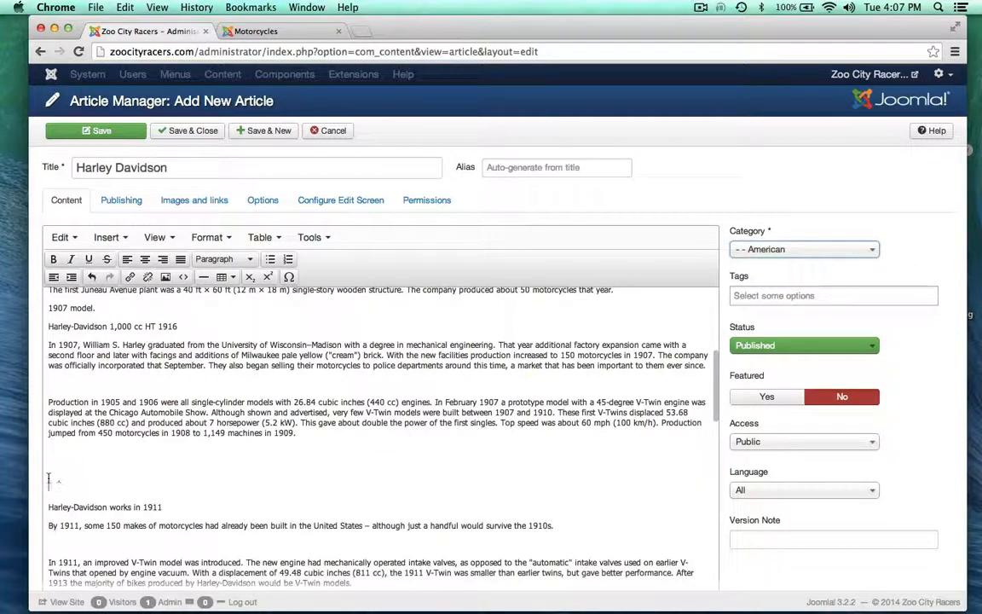
{"action": "key", "text": "BackSpace"}
{"action": "key", "text": "BackSpace"}
{"action": "key", "text": "BackSpace"}
{"action": "scroll", "coordinate": [68, 456], "scroll_direction": "down", "scroll_amount": 4}
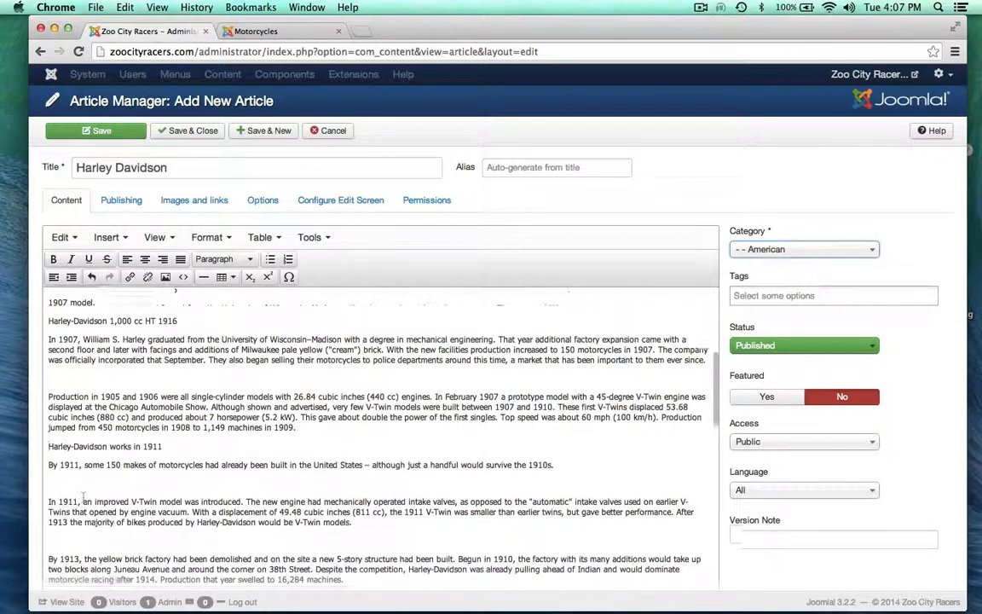
{"action": "scroll", "coordinate": [53, 411], "scroll_direction": "down", "scroll_amount": 3}
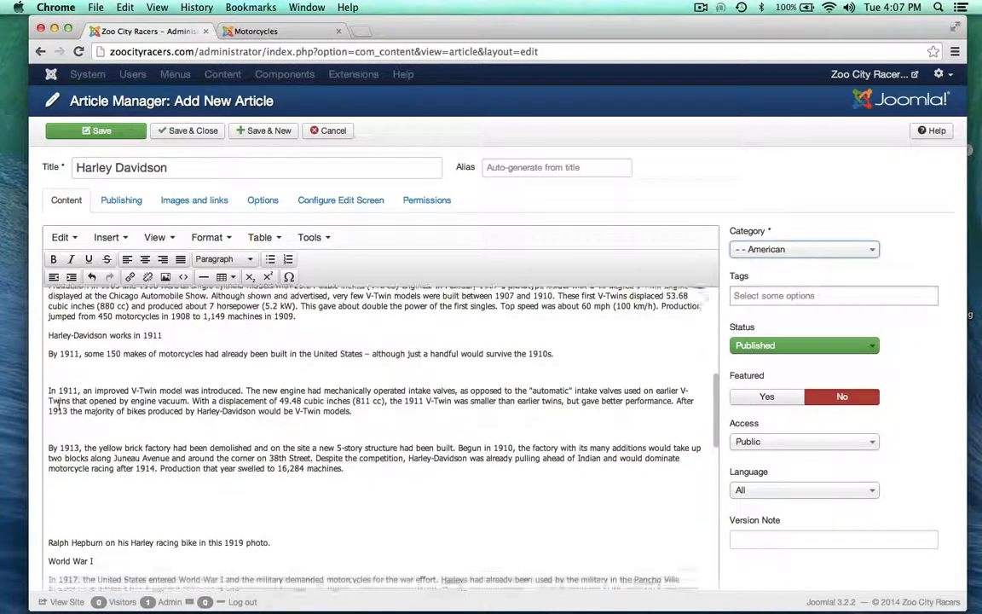
{"action": "left_click", "coordinate": [56, 449]}
{"action": "key", "text": "BackSpace"}
{"action": "key", "text": "BackSpace"}
Reduce the empty lines above the "Harley-Davidson WL" and "Harley-Davidson dealer in Texas, ca. 1930-1945" captions.
{"action": "scroll", "coordinate": [380, 435], "scroll_direction": "down", "scroll_amount": 20}
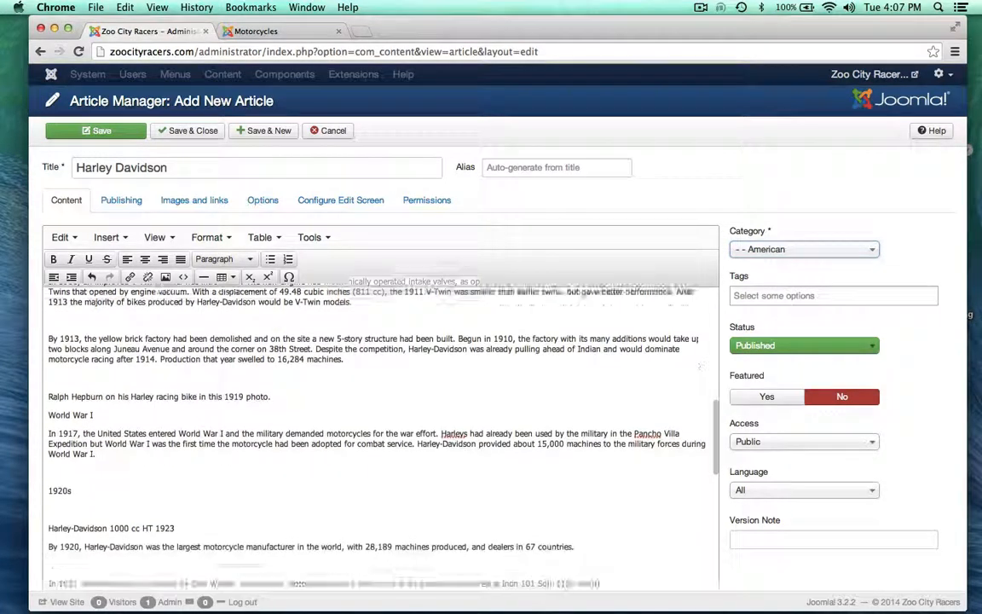
{"action": "scroll", "coordinate": [59, 337], "scroll_direction": "down", "scroll_amount": 1}
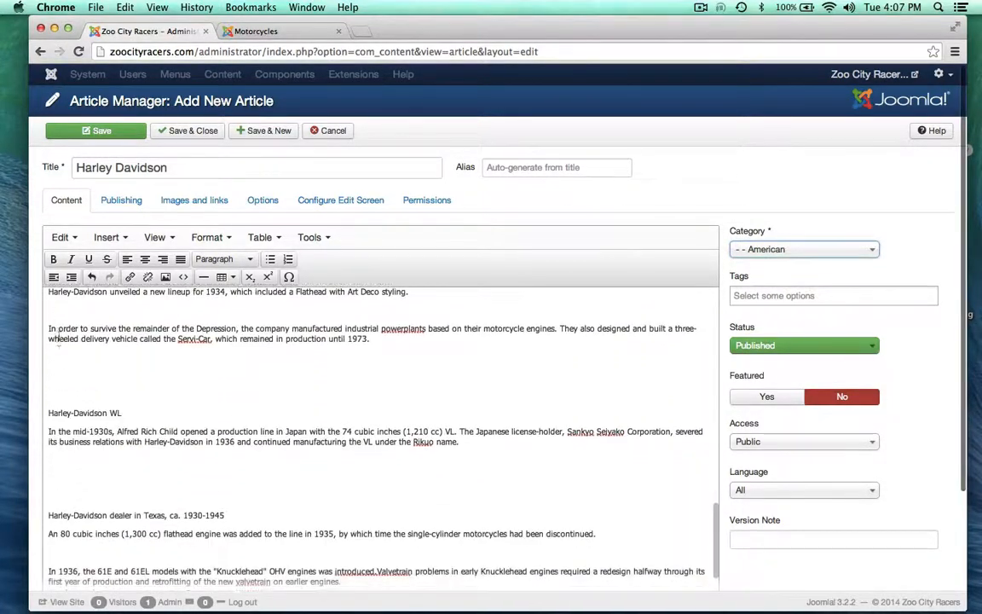
{"action": "left_click", "coordinate": [52, 394]}
{"action": "key", "text": "BackSpace"}
{"action": "key", "text": "BackSpace"}
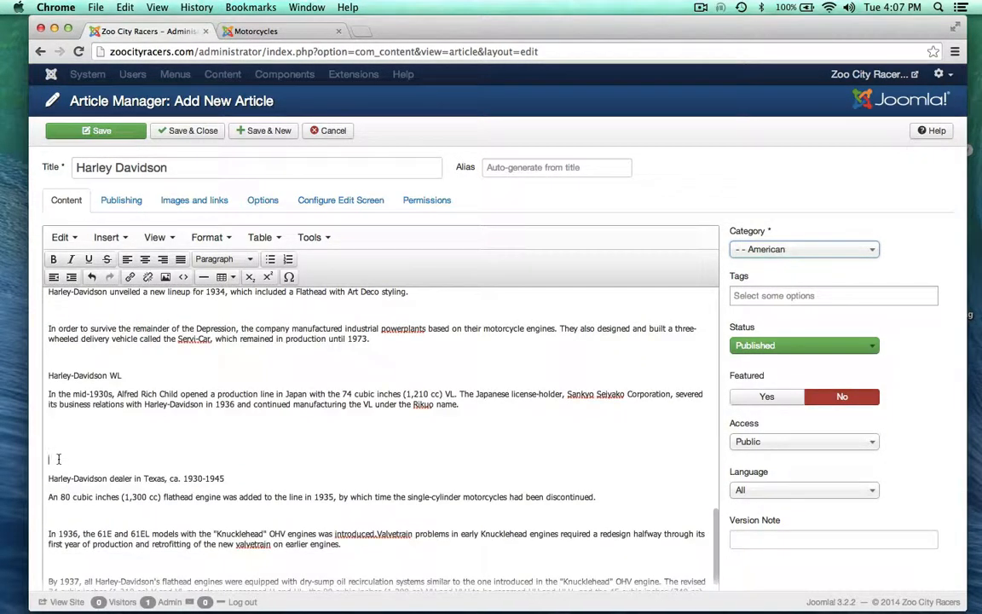
{"action": "key", "text": "BackSpace"}
{"action": "key", "text": "BackSpace"}
Look over the rest of the Harley Davidson article, then save and close it.
{"action": "scroll", "coordinate": [59, 459], "scroll_direction": "down", "scroll_amount": 10}
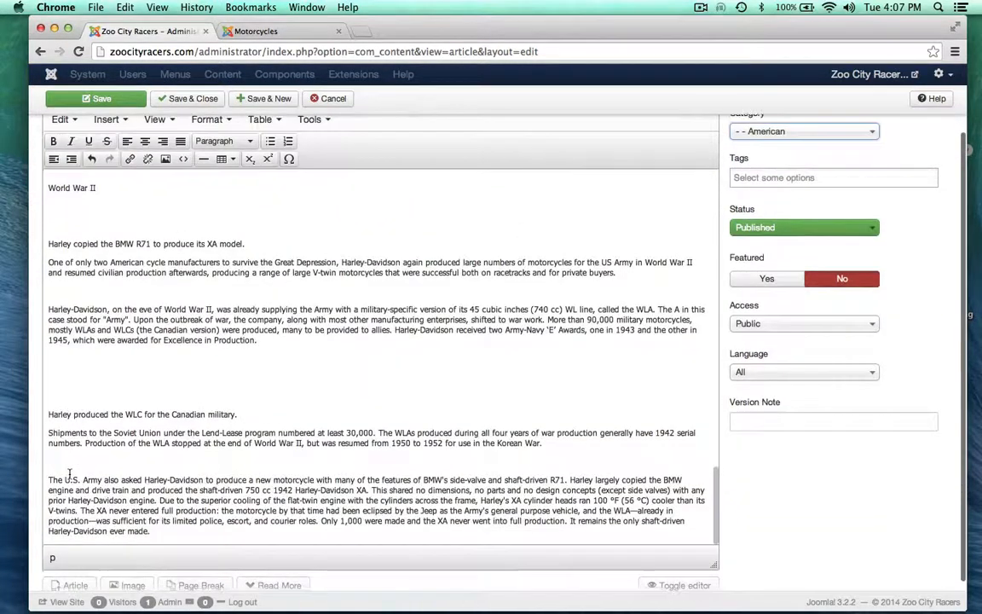
{"action": "scroll", "coordinate": [68, 474], "scroll_direction": "up", "scroll_amount": 15}
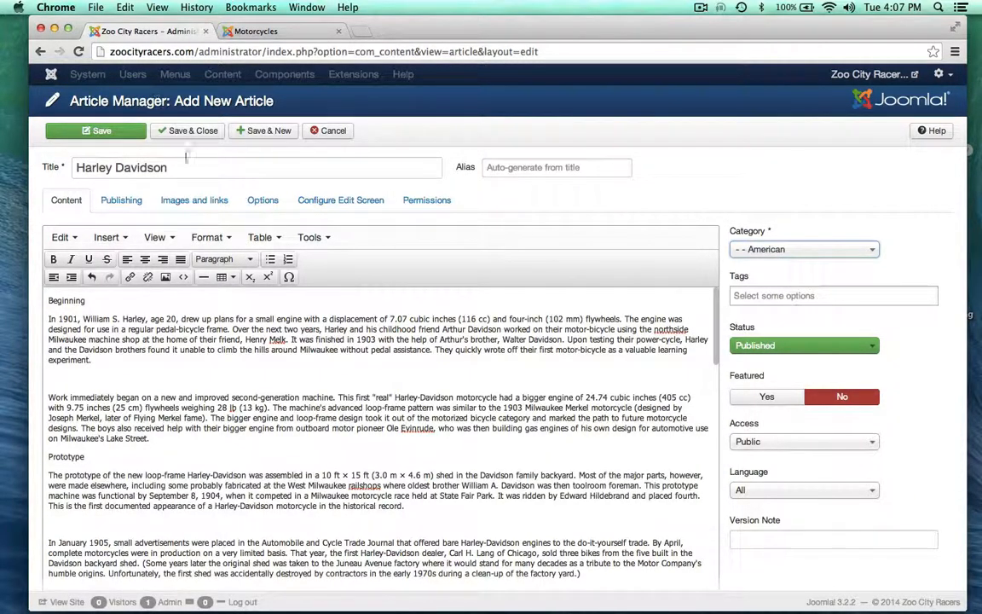
{"action": "left_click", "coordinate": [188, 130]}
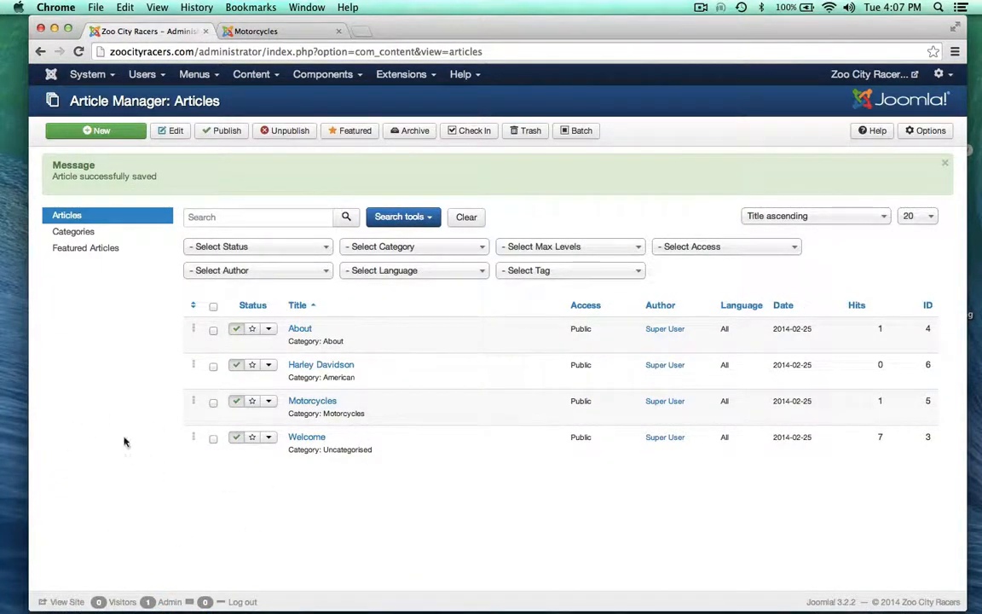
Start a new article titled Thor, copying the name from my map.rtf, and assign it to the American category.
{"action": "left_click", "coordinate": [96, 130]}
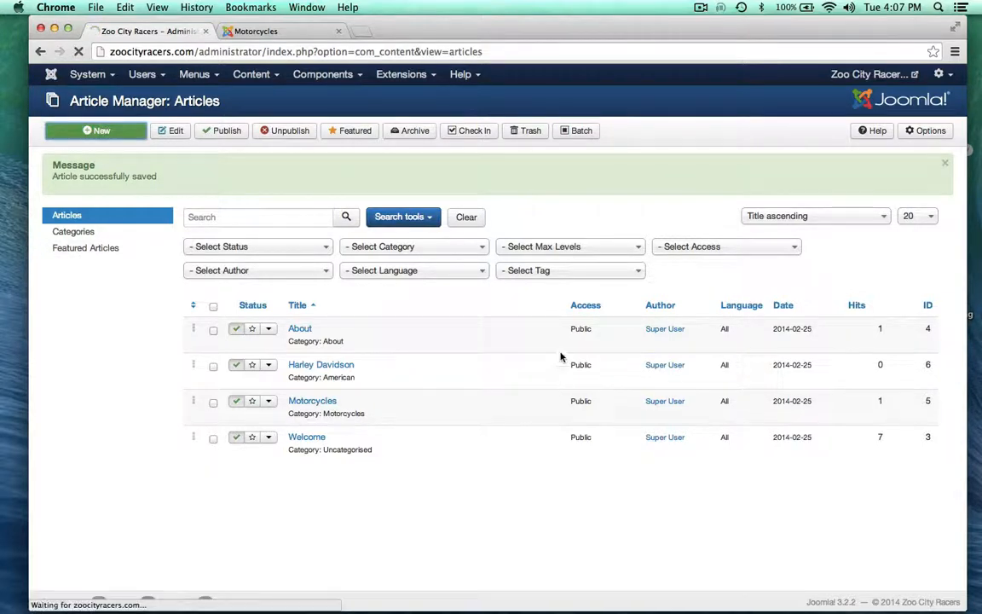
{"action": "left_click_drag", "start_coordinate": [535, 24], "coordinate": [536, 128]}
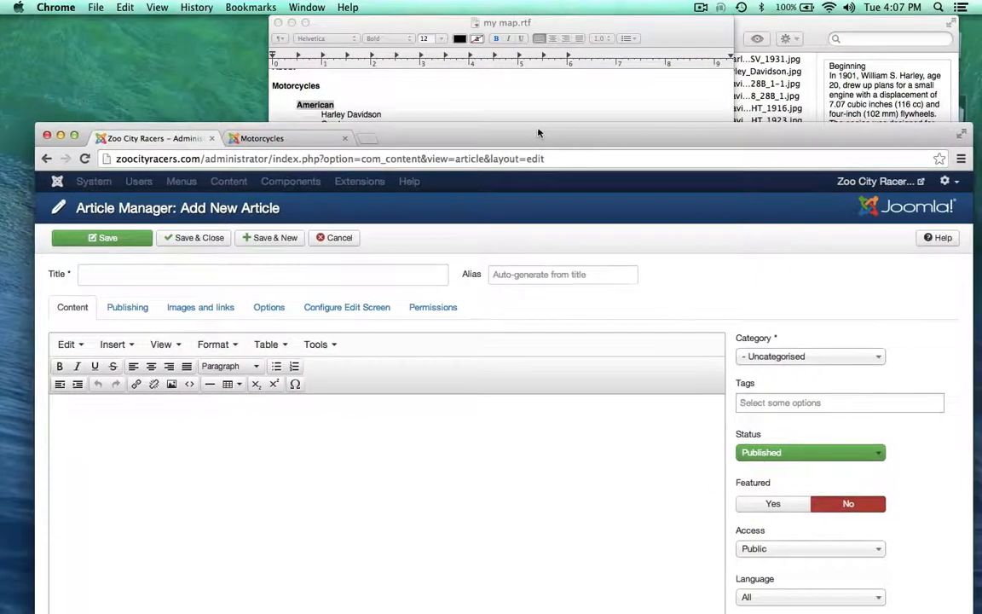
{"action": "left_click", "coordinate": [512, 19]}
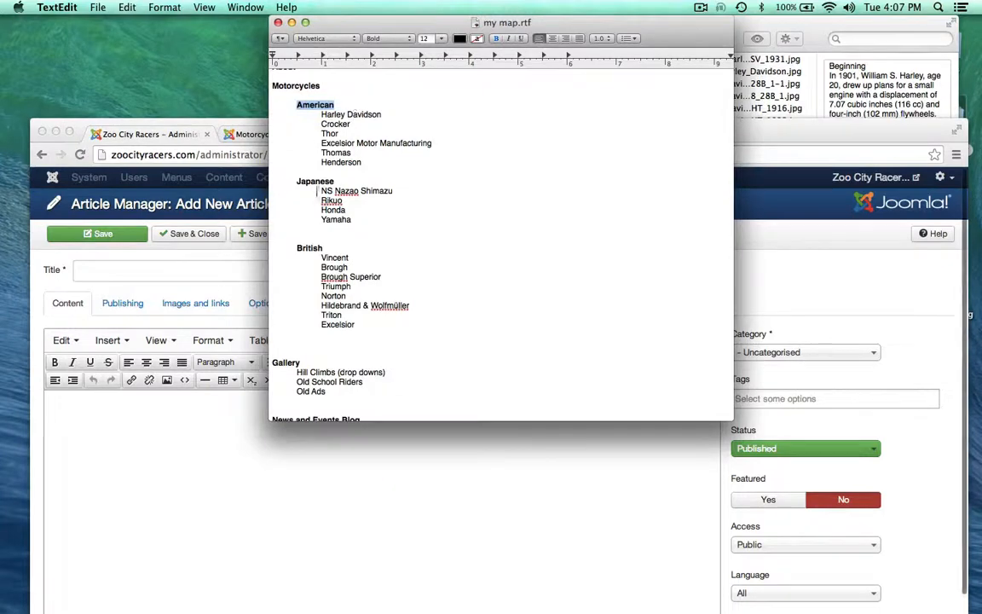
{"action": "double_click", "coordinate": [329, 134]}
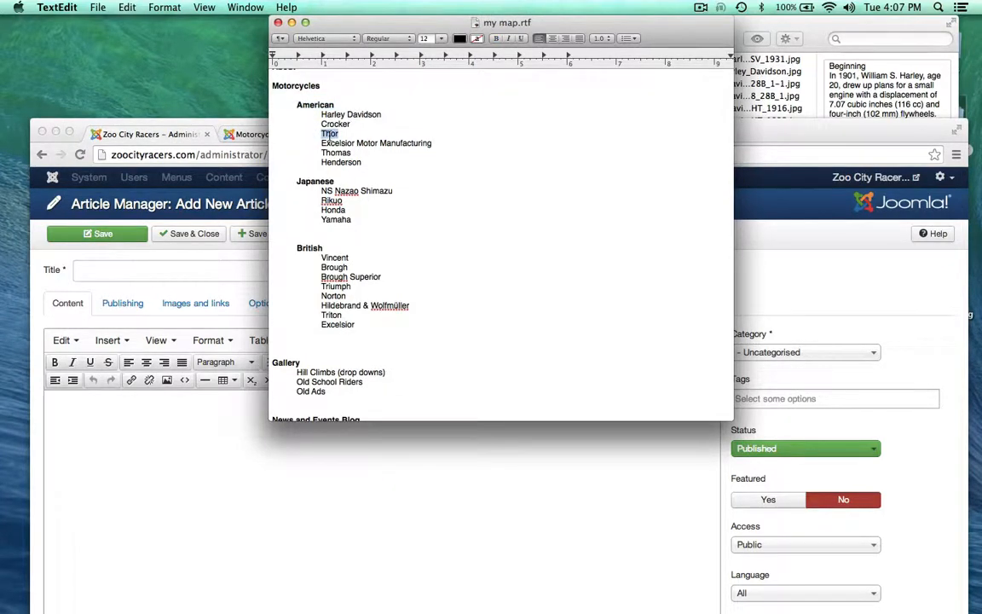
{"action": "key", "text": "super+c"}
{"action": "left_click_drag", "start_coordinate": [750, 139], "coordinate": [756, 77]}
{"action": "left_click", "coordinate": [141, 214]}
{"action": "key", "text": "super+v"}
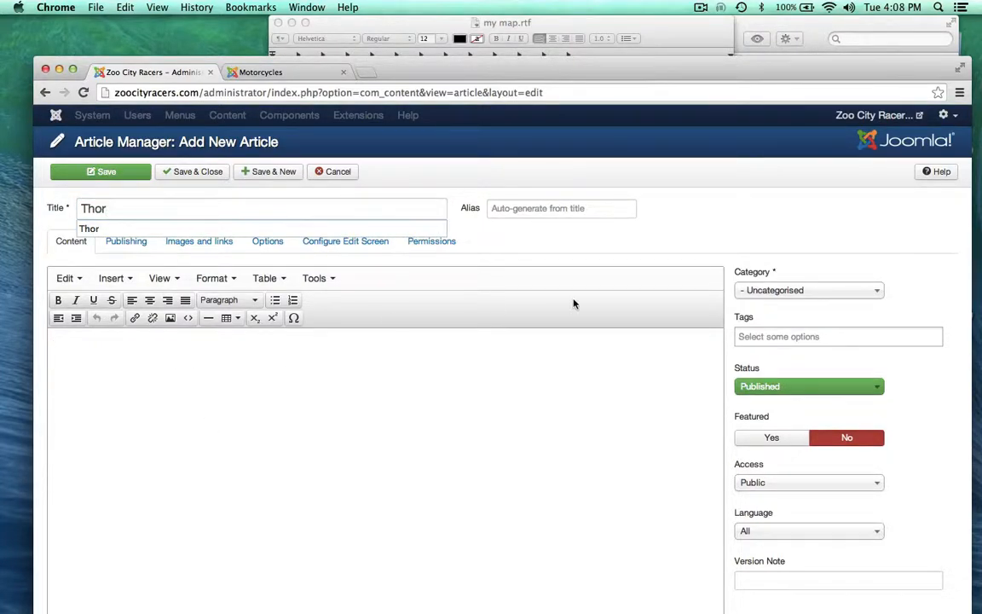
{"action": "left_click", "coordinate": [801, 290]}
{"action": "left_click", "coordinate": [759, 362]}
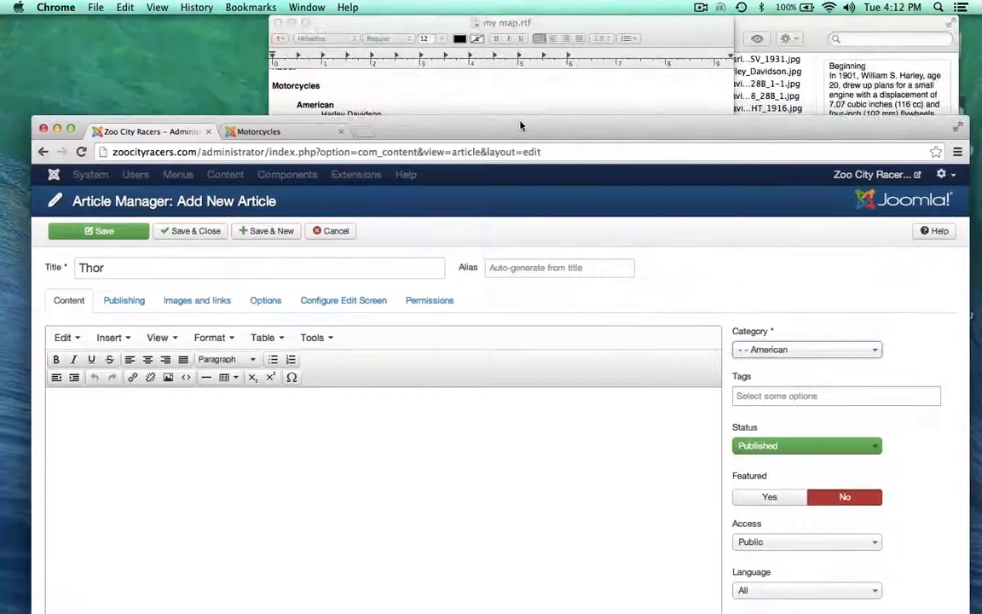
Open the thor file from Finder and copy its entire text into the body of the Thor article.
{"action": "left_click_drag", "start_coordinate": [521, 126], "coordinate": [518, 128]}
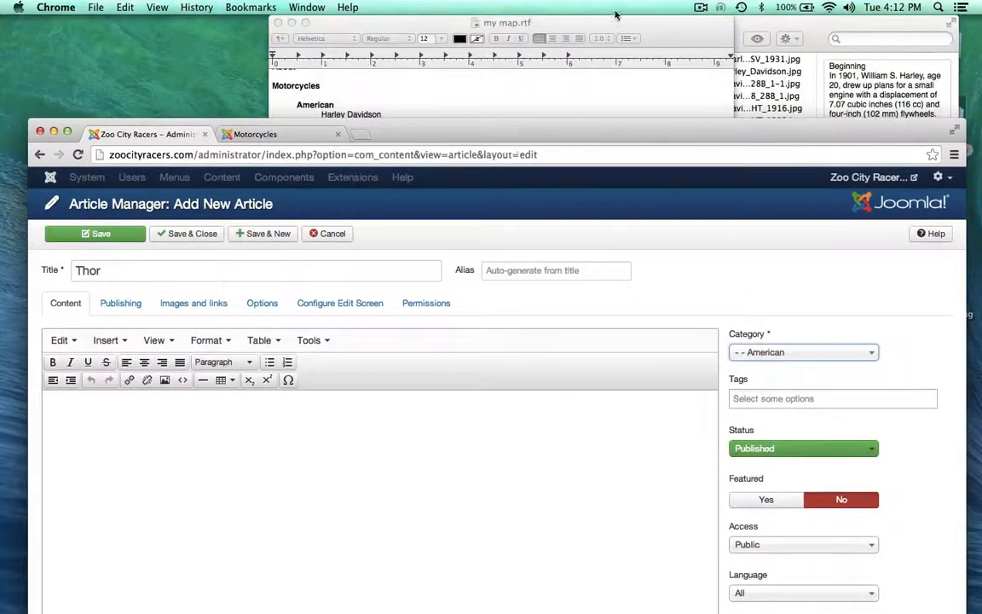
{"action": "left_click", "coordinate": [788, 27]}
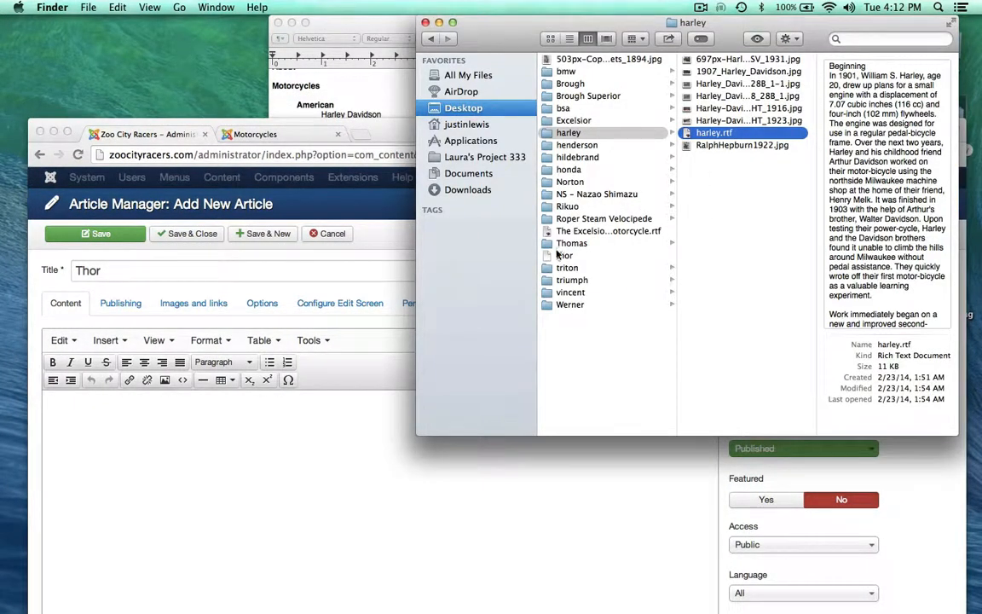
{"action": "double_click", "coordinate": [563, 255]}
{"action": "key", "text": "super+a"}
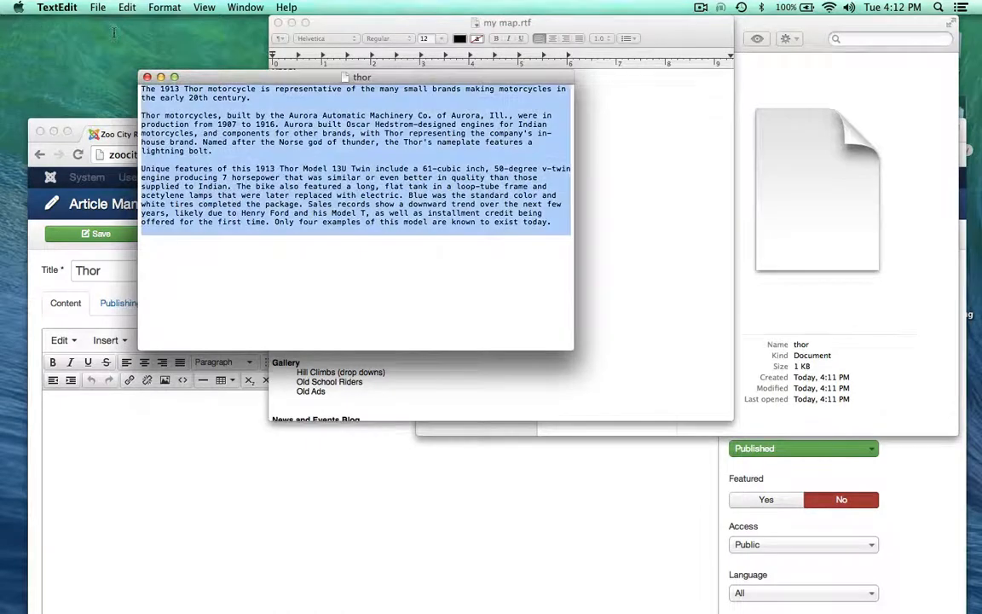
{"action": "left_click", "coordinate": [237, 485]}
{"action": "key", "text": "super+v"}
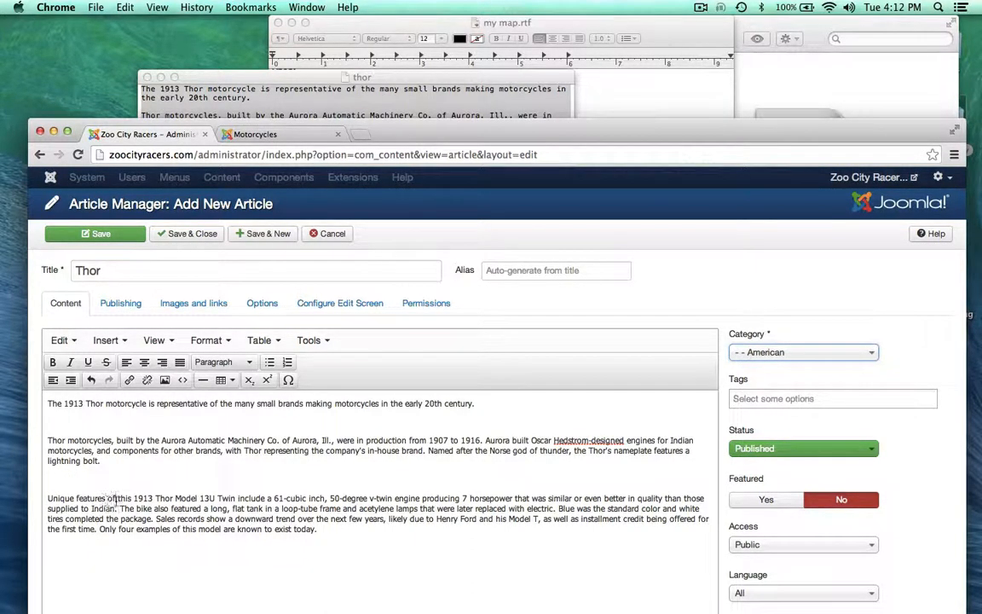
Delete the empty lines between the Thor article's paragraphs, then save and close the article.
{"action": "left_click", "coordinate": [48, 498]}
{"action": "key", "text": "BackSpace"}
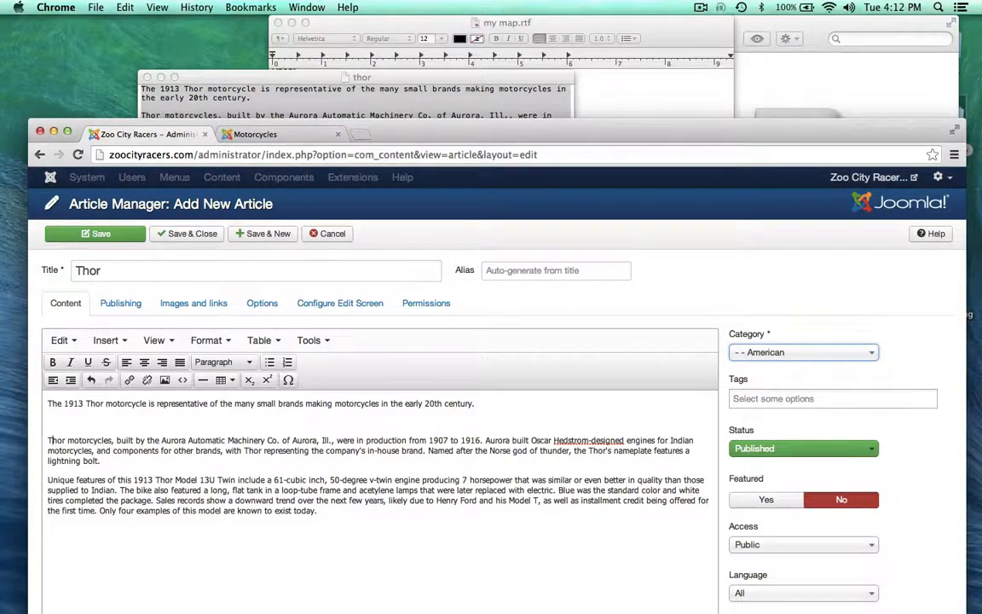
{"action": "key", "text": "BackSpace"}
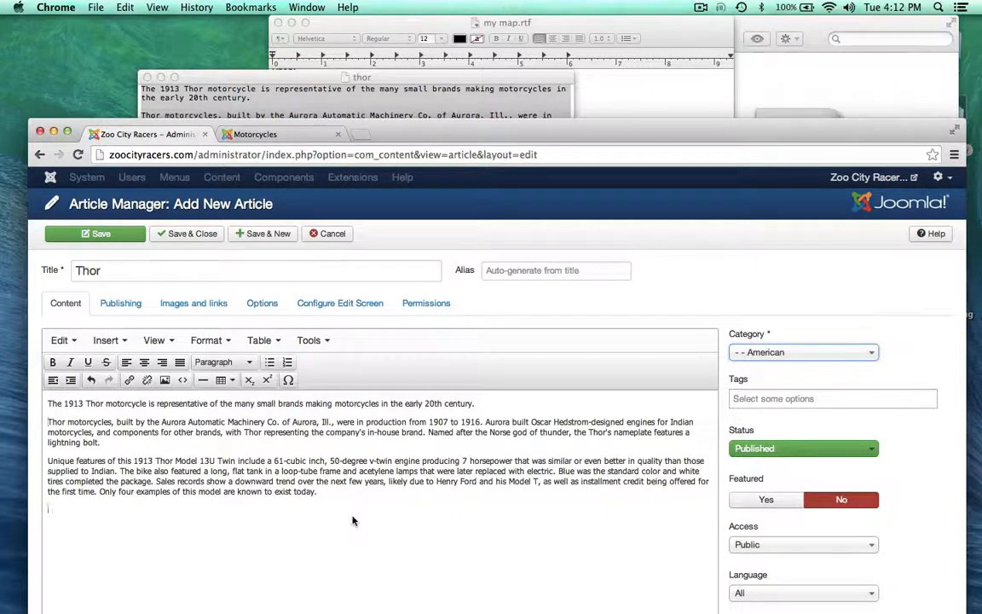
{"action": "double_click", "coordinate": [399, 139]}
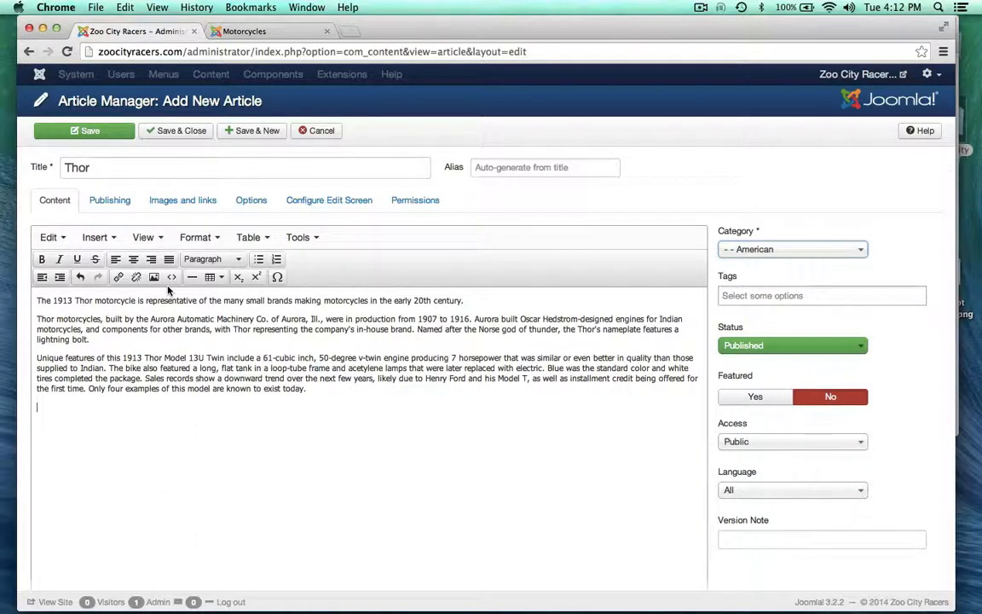
{"action": "left_click", "coordinate": [172, 131]}
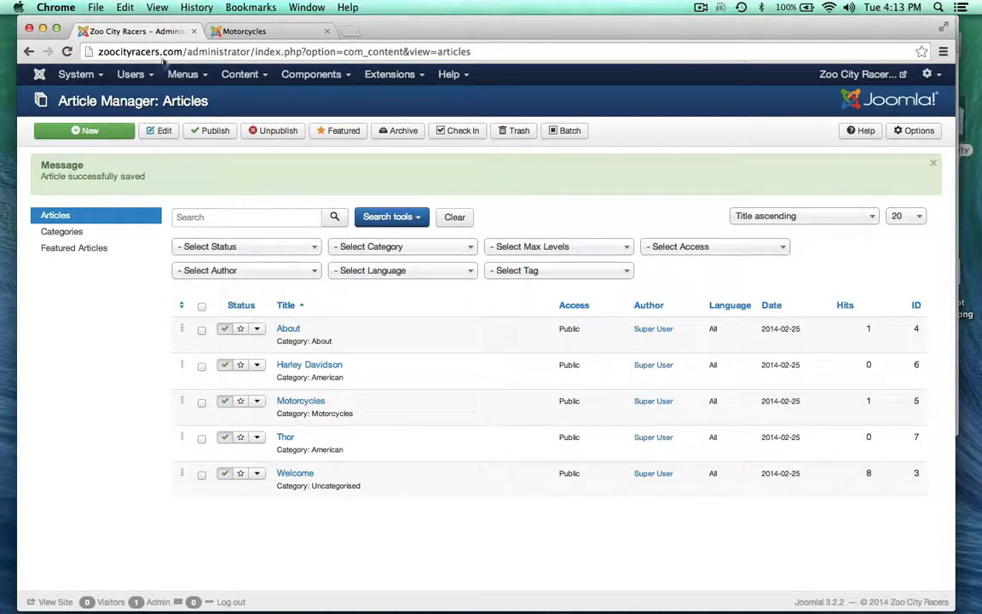
Open the Main Menu's list of menu items in the Menu Manager.
{"action": "left_click", "coordinate": [198, 77]}
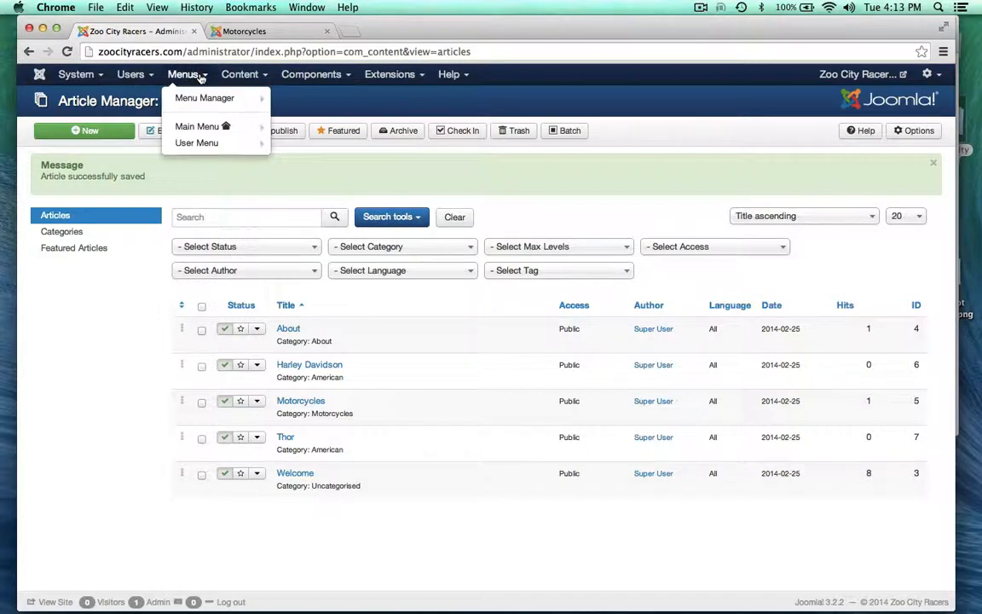
{"action": "mouse_move", "coordinate": [191, 99]}
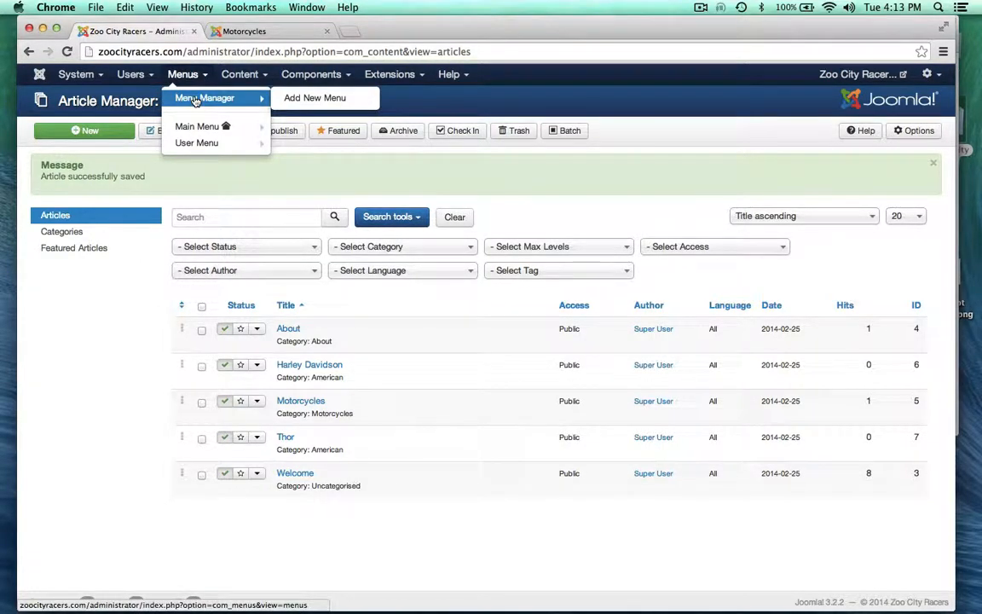
{"action": "left_click", "coordinate": [195, 99]}
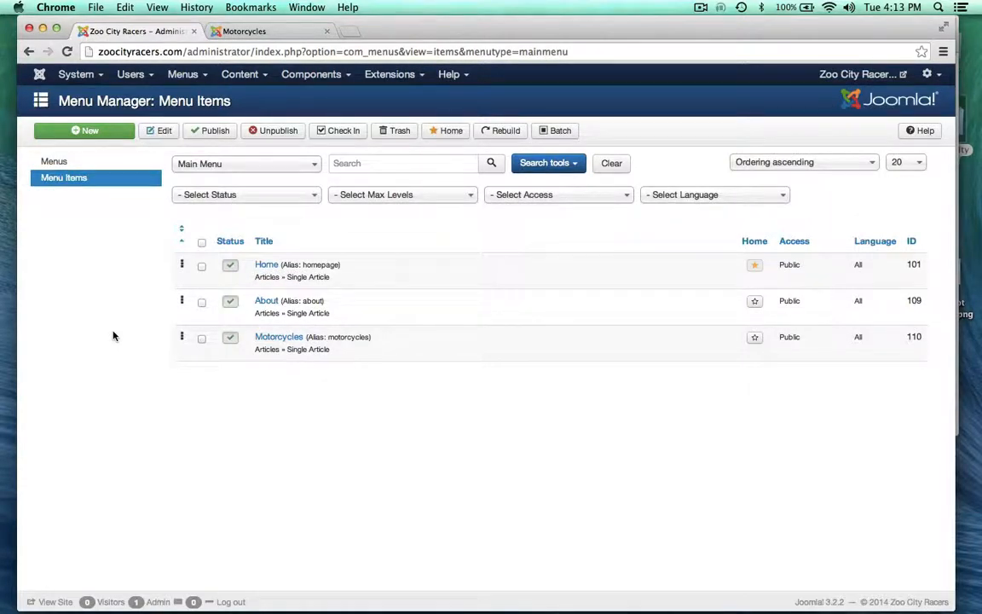
{"action": "left_click", "coordinate": [206, 77]}
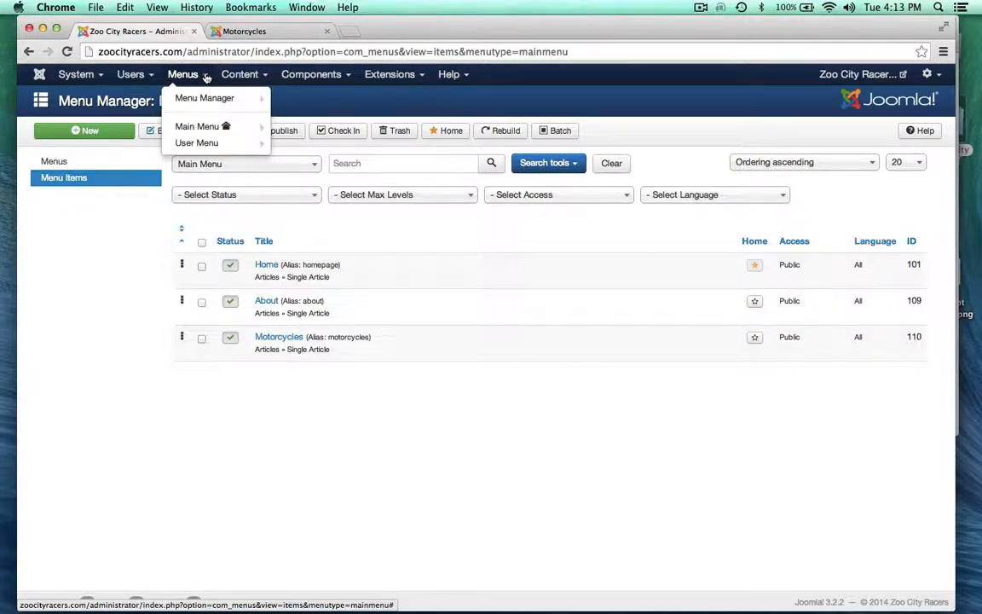
{"action": "left_click", "coordinate": [240, 74]}
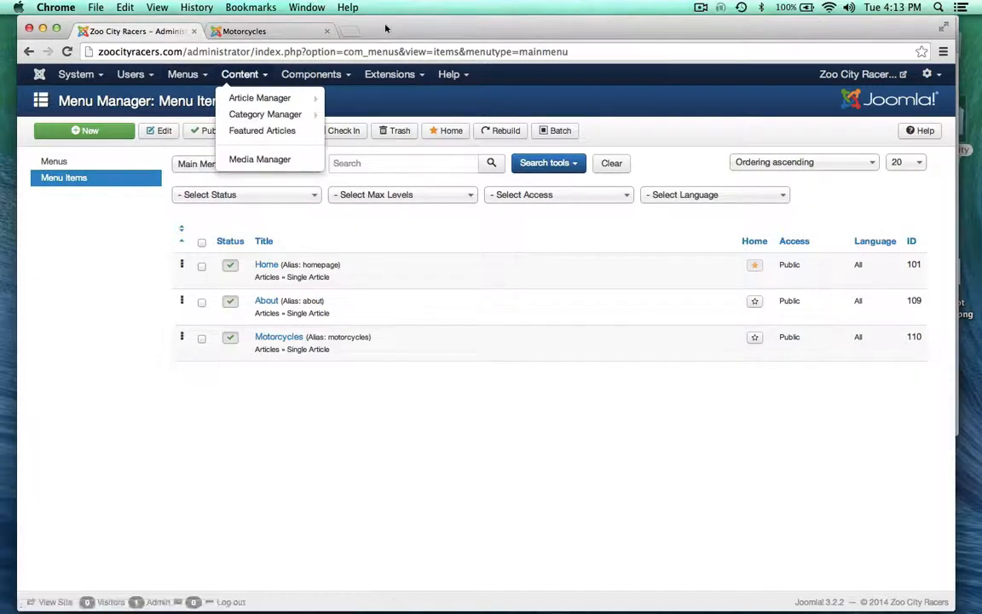
Move the browser window aside to consult the motorcycle headings in my map.rtf, and return to the menu items list.
{"action": "left_click_drag", "start_coordinate": [390, 27], "coordinate": [388, 157]}
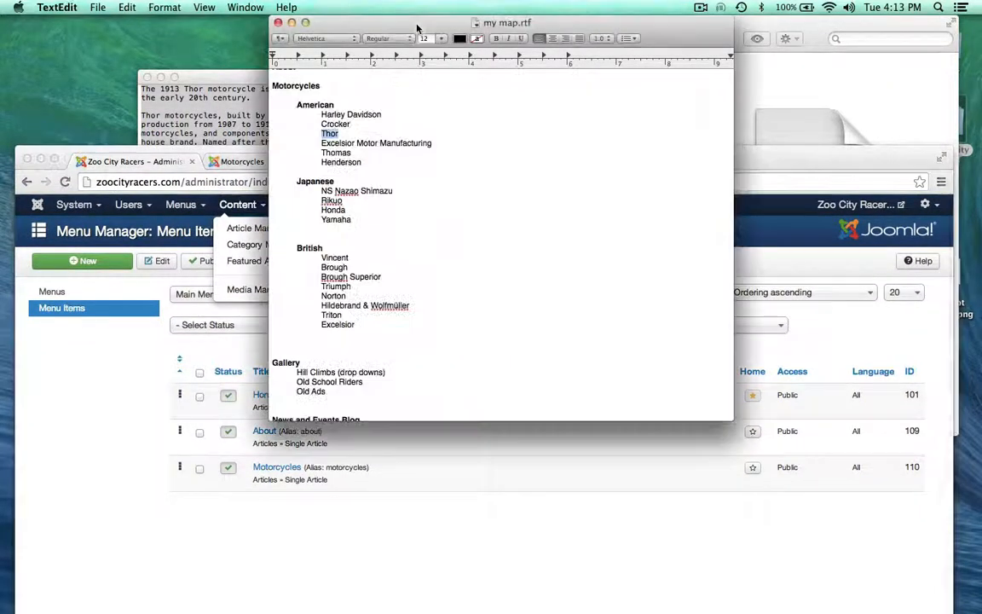
{"action": "left_click", "coordinate": [377, 24]}
{"action": "left_click", "coordinate": [789, 164]}
{"action": "left_click_drag", "start_coordinate": [789, 165], "coordinate": [805, 34]}
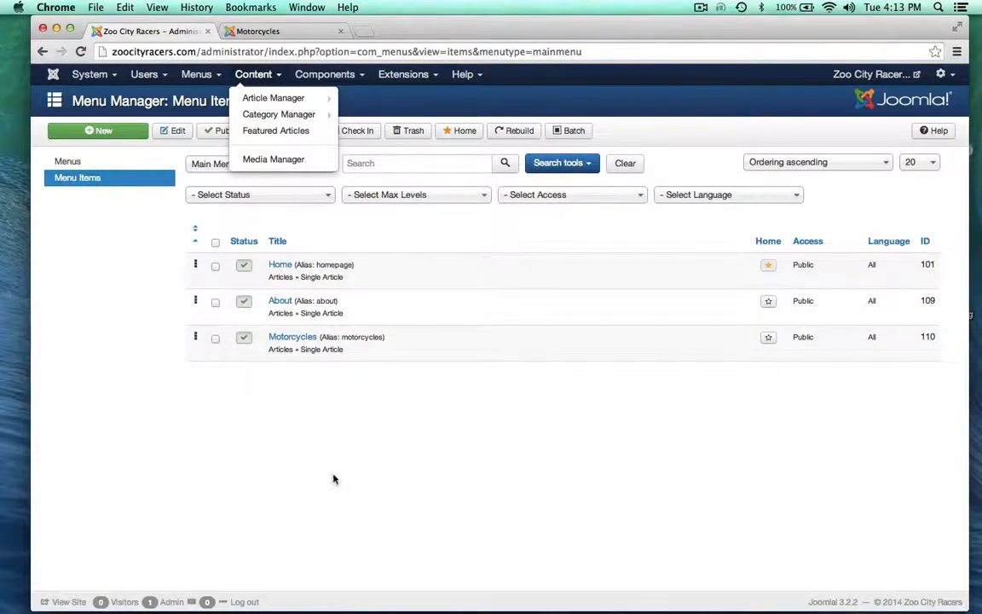
{"action": "left_click", "coordinate": [250, 428]}
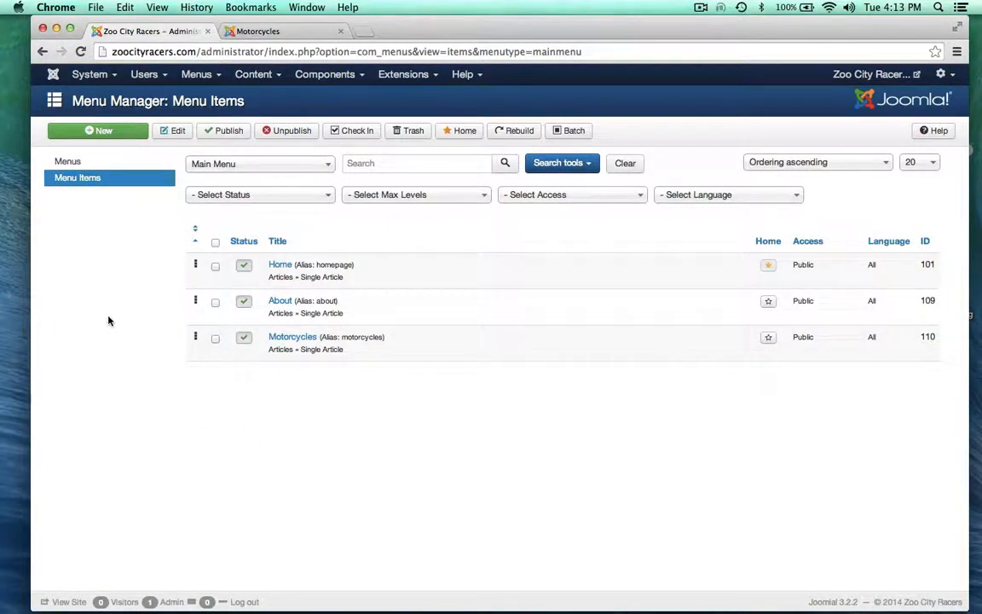
Start a new Main Menu item with the menu title American.
{"action": "left_click", "coordinate": [100, 130]}
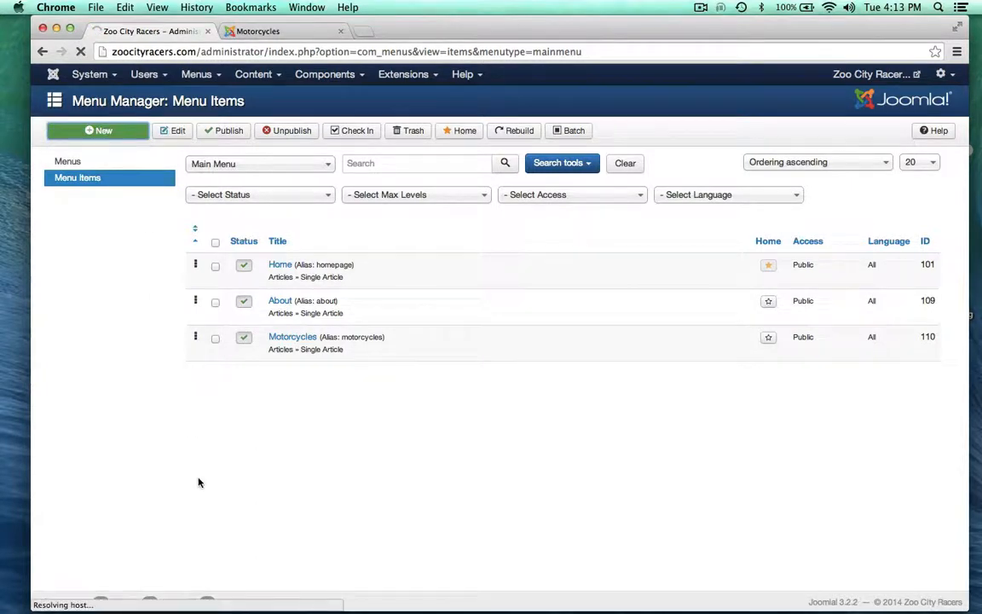
{"action": "left_click", "coordinate": [162, 167]}
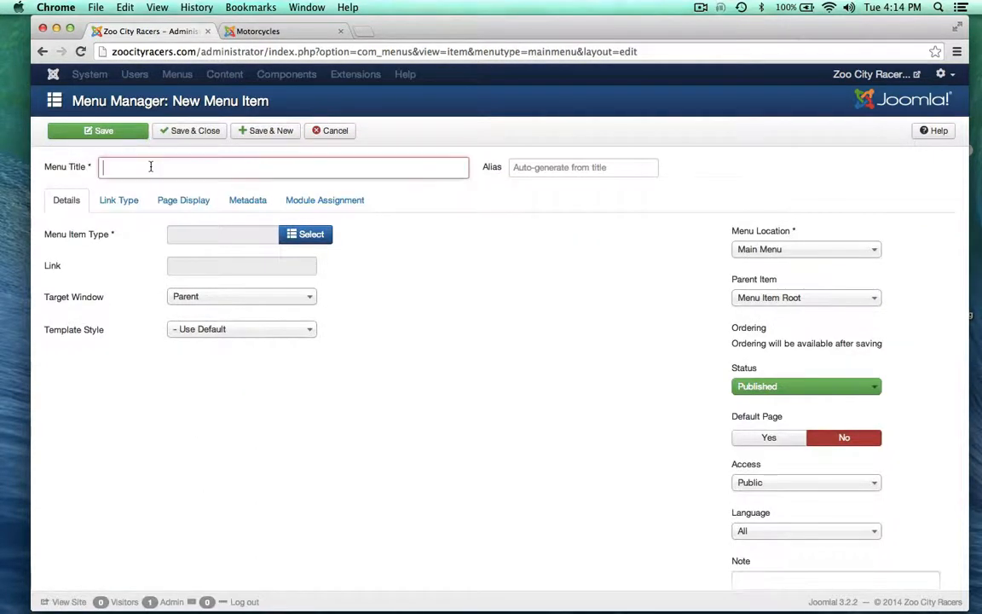
{"action": "type", "text": "Am"}
{"action": "key", "text": "Down"}
{"action": "key", "text": "Return"}
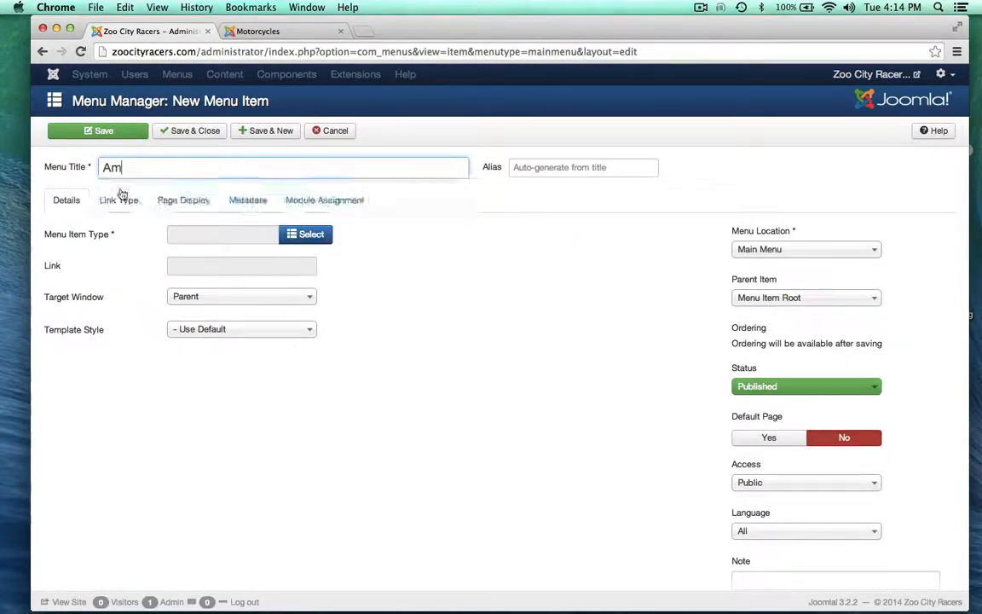
{"action": "left_click", "coordinate": [153, 347]}
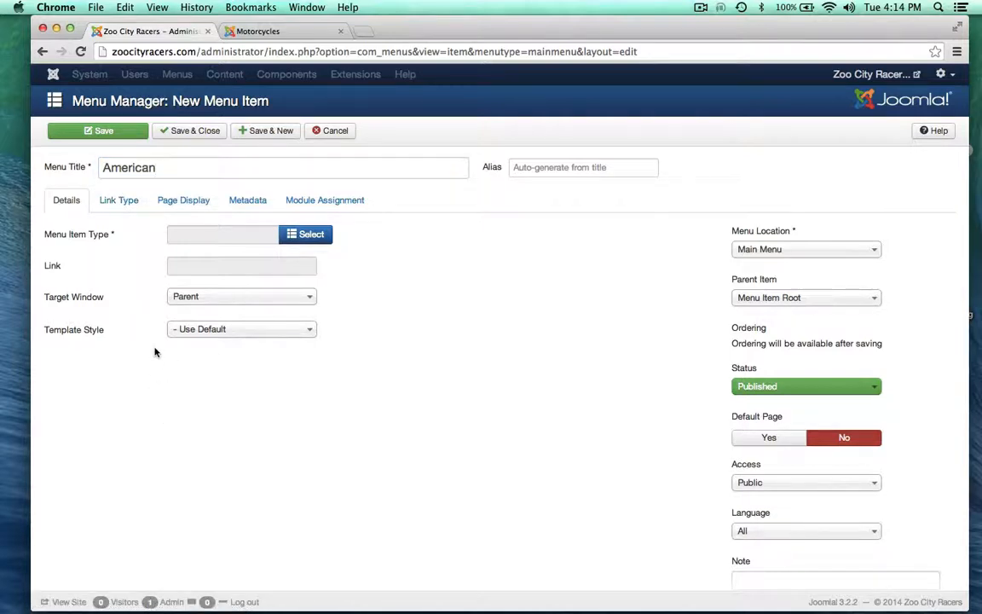
Set the American menu item's type to Category Blog and choose the American category.
{"action": "left_click", "coordinate": [304, 241]}
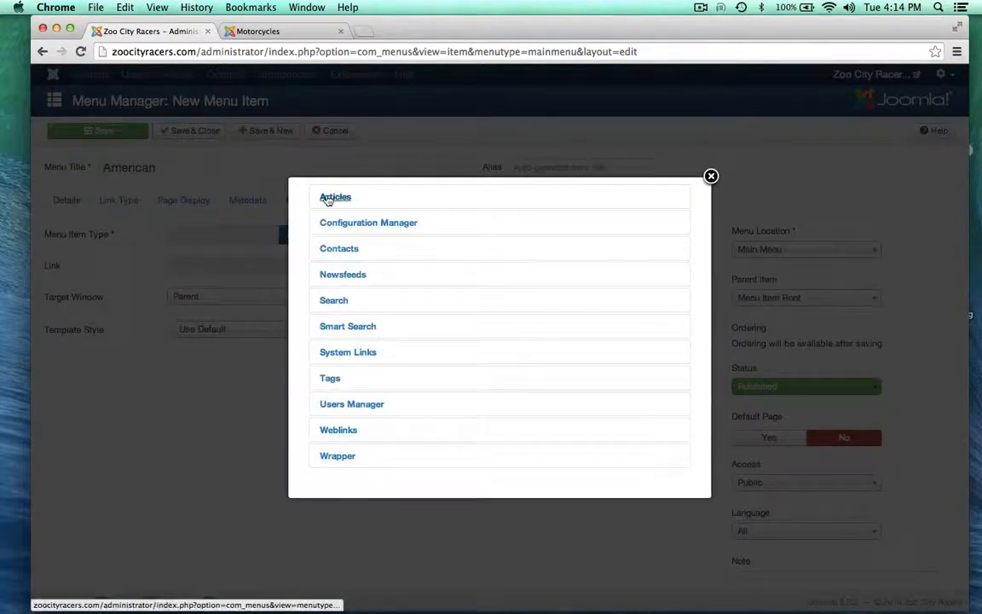
{"action": "left_click", "coordinate": [327, 198]}
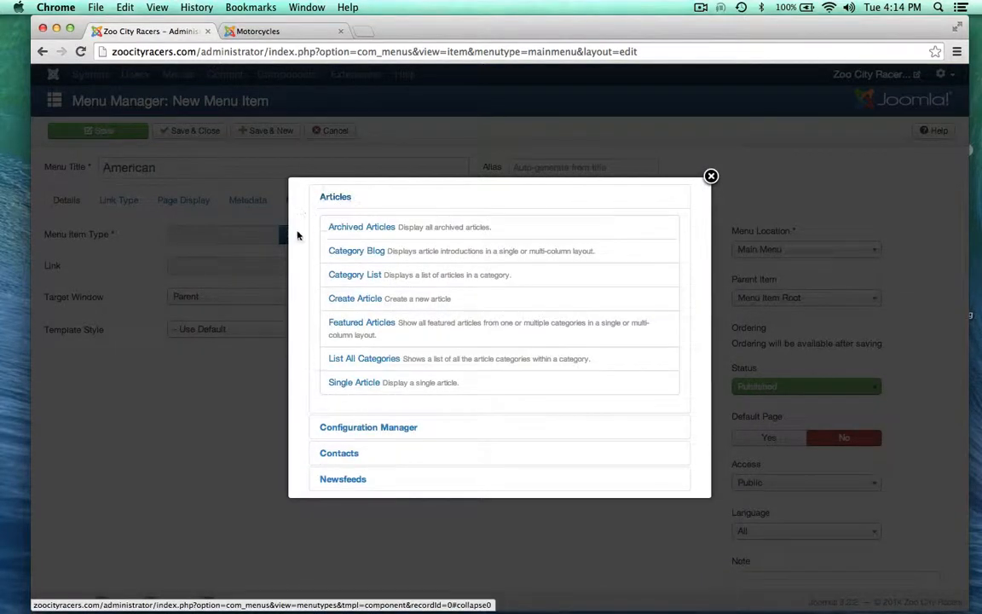
{"action": "left_click", "coordinate": [357, 252]}
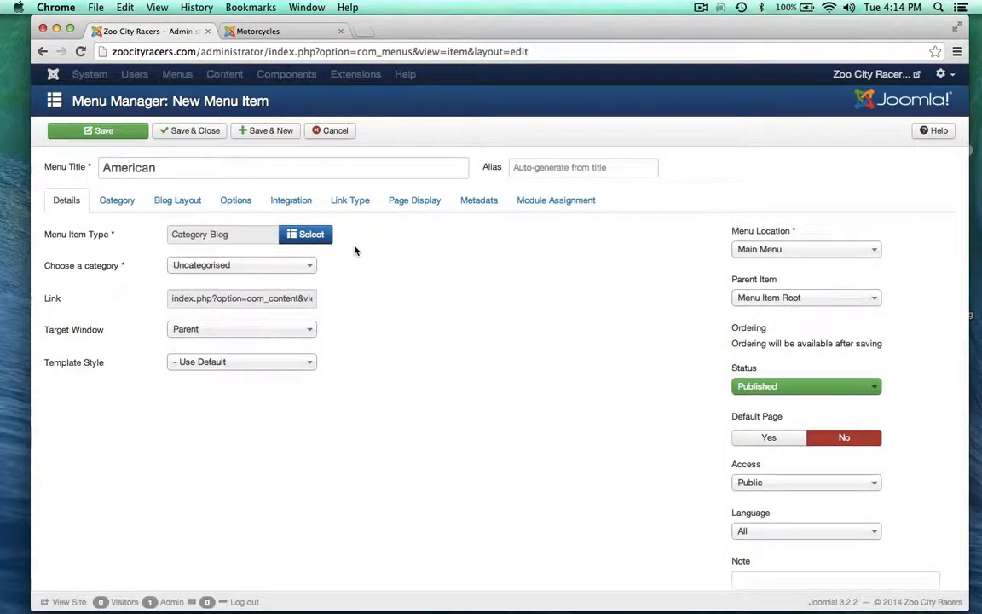
{"action": "left_click", "coordinate": [197, 265]}
{"action": "left_click", "coordinate": [191, 338]}
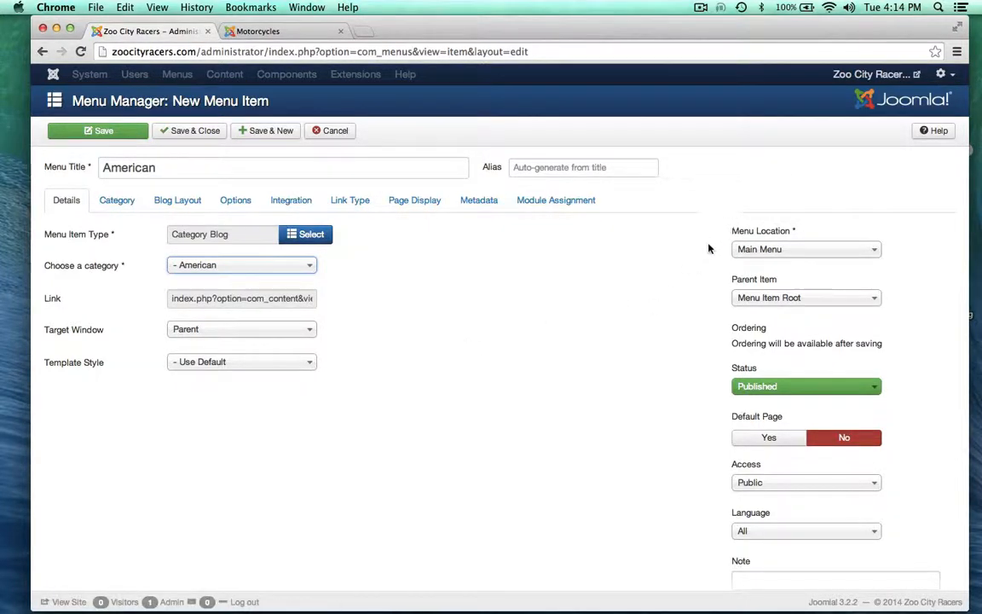
Make Motorcycles the parent item of the American menu item and save it.
{"action": "left_click", "coordinate": [754, 299]}
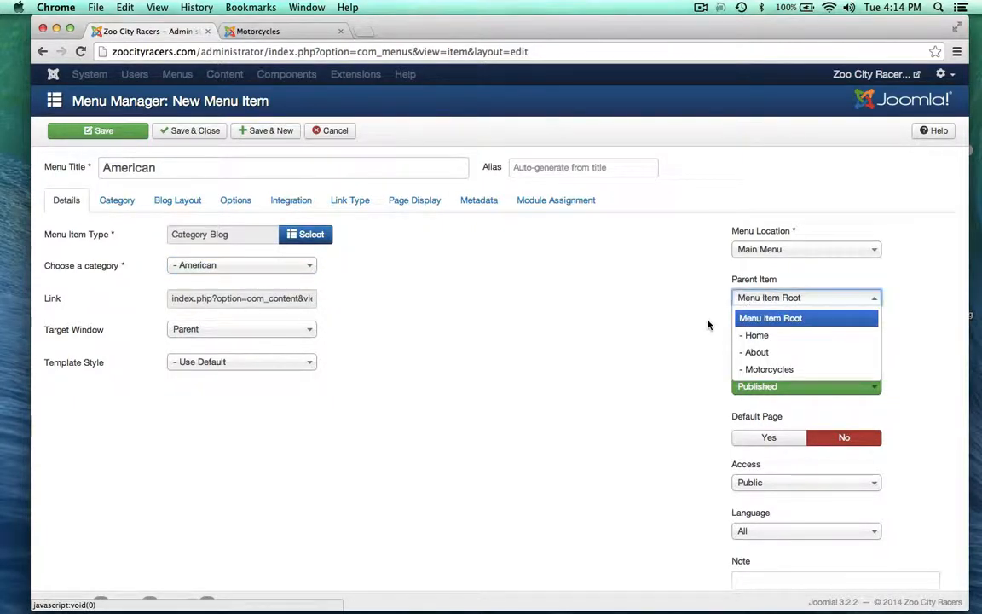
{"action": "scroll", "coordinate": [770, 362], "scroll_direction": "down", "scroll_amount": 1}
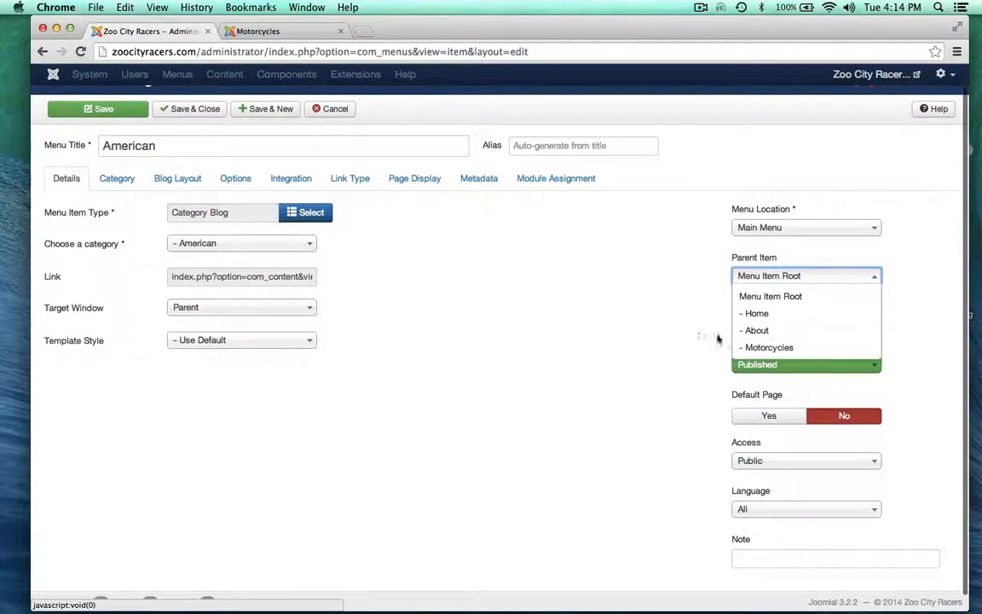
{"action": "left_click", "coordinate": [761, 347]}
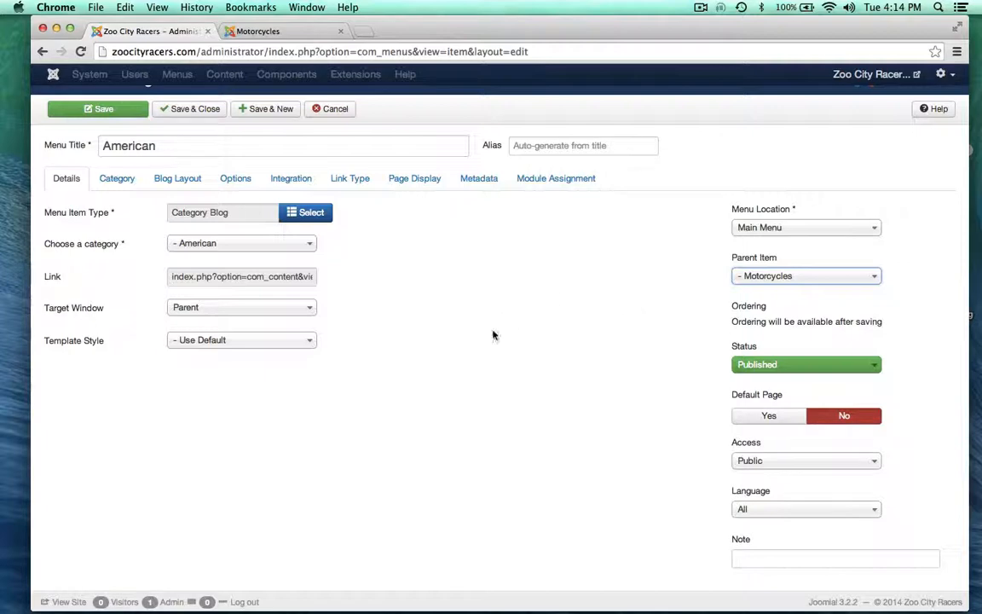
{"action": "scroll", "coordinate": [493, 335], "scroll_direction": "up", "scroll_amount": 1}
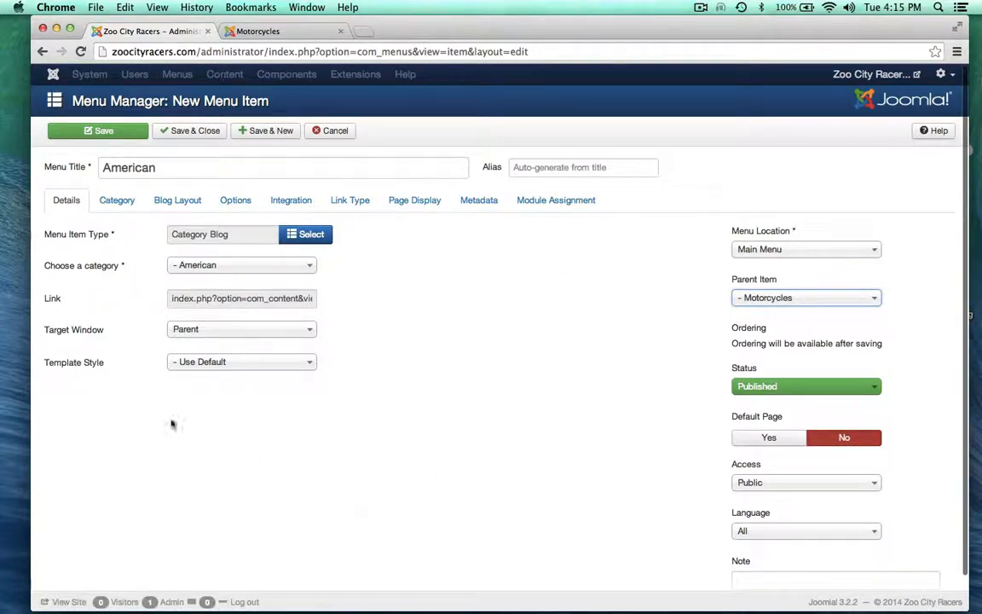
{"action": "left_click", "coordinate": [125, 133]}
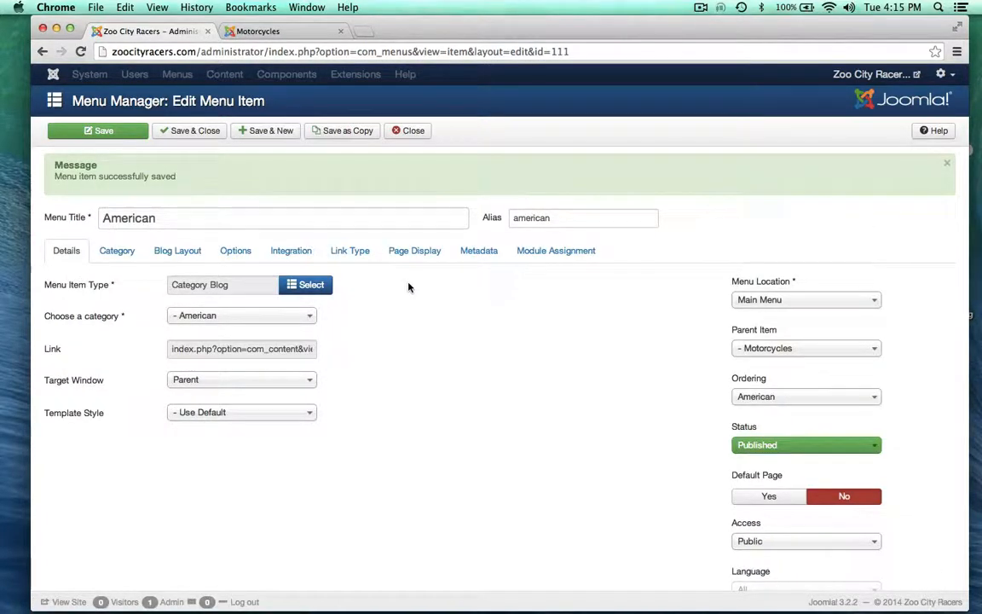
Reload the site's Motorcycles page in the other browser tab and open the American page from its submenu.
{"action": "left_click", "coordinate": [254, 31]}
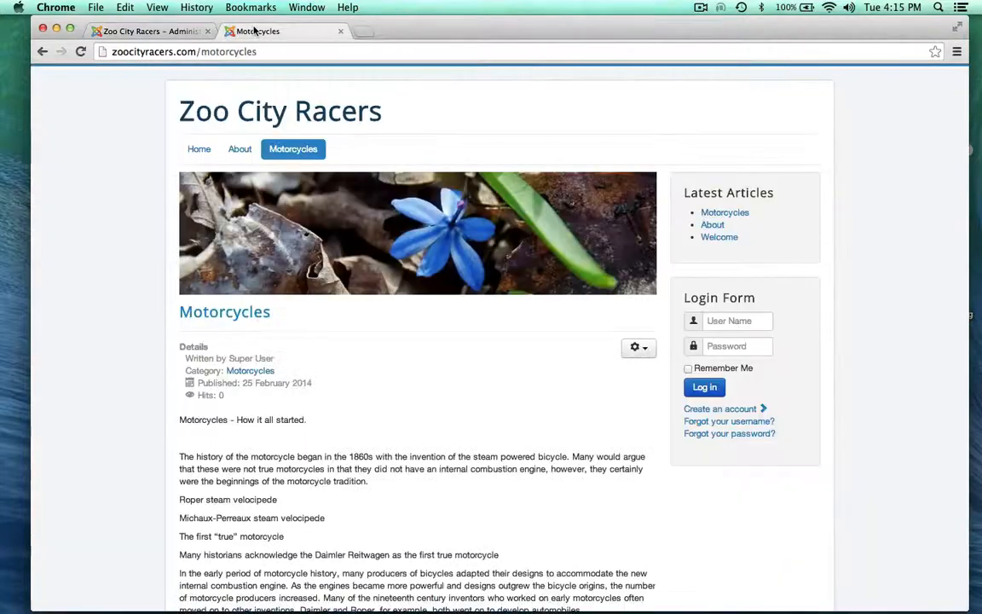
{"action": "left_click", "coordinate": [80, 51]}
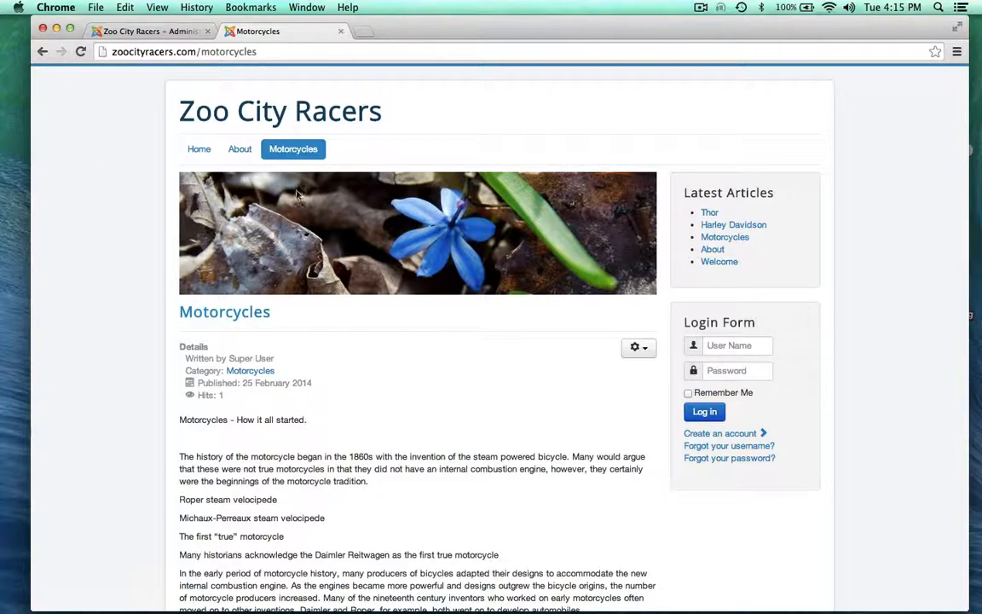
{"action": "mouse_move", "coordinate": [292, 154]}
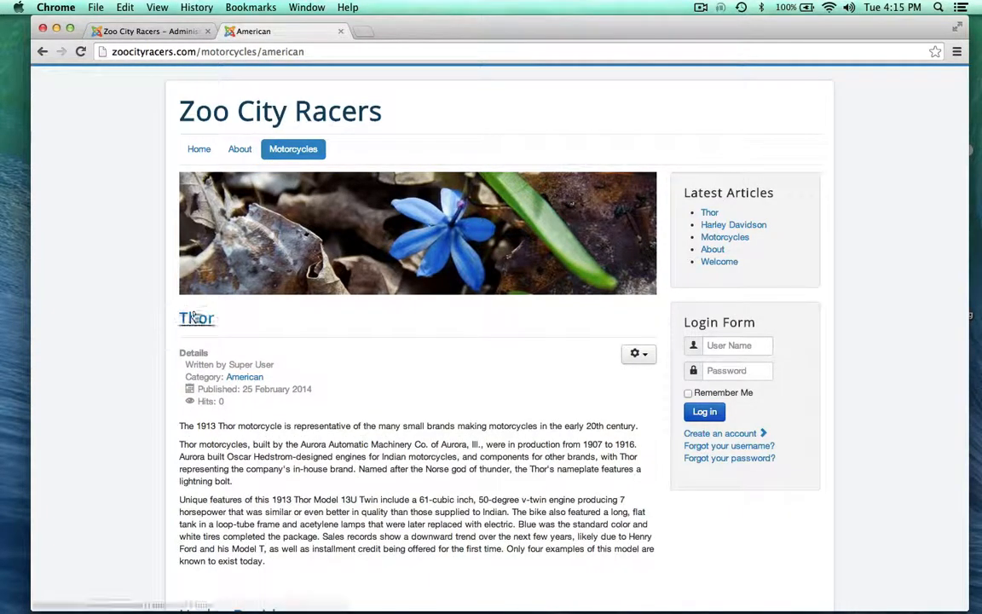
Examine how the American category blog lays out the Thor and Harley Davidson articles, and reopen the page from the Motorcycles submenu.
{"action": "scroll", "coordinate": [94, 400], "scroll_direction": "down", "scroll_amount": 5}
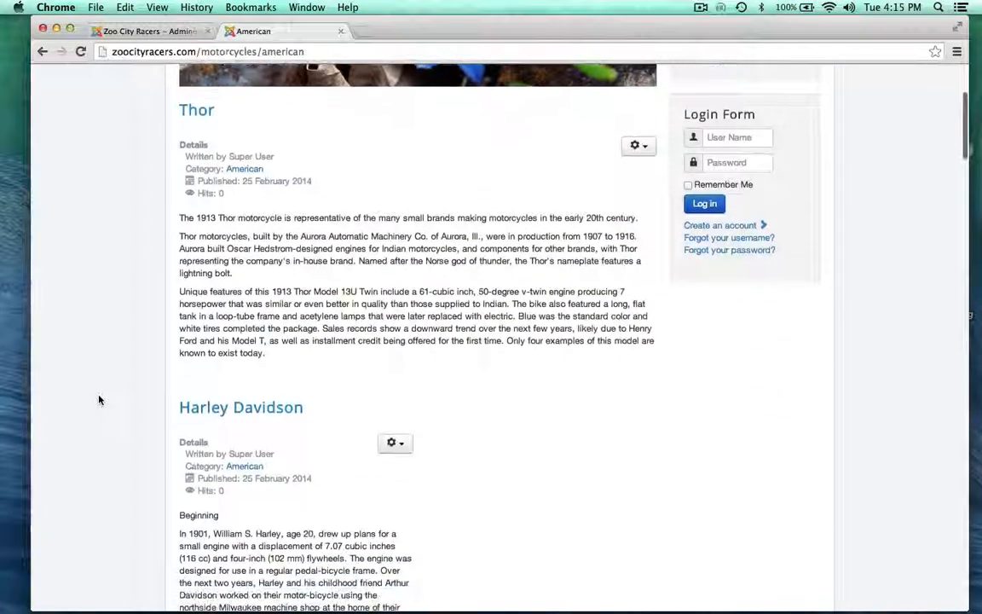
{"action": "scroll", "coordinate": [123, 400], "scroll_direction": "down", "scroll_amount": 15}
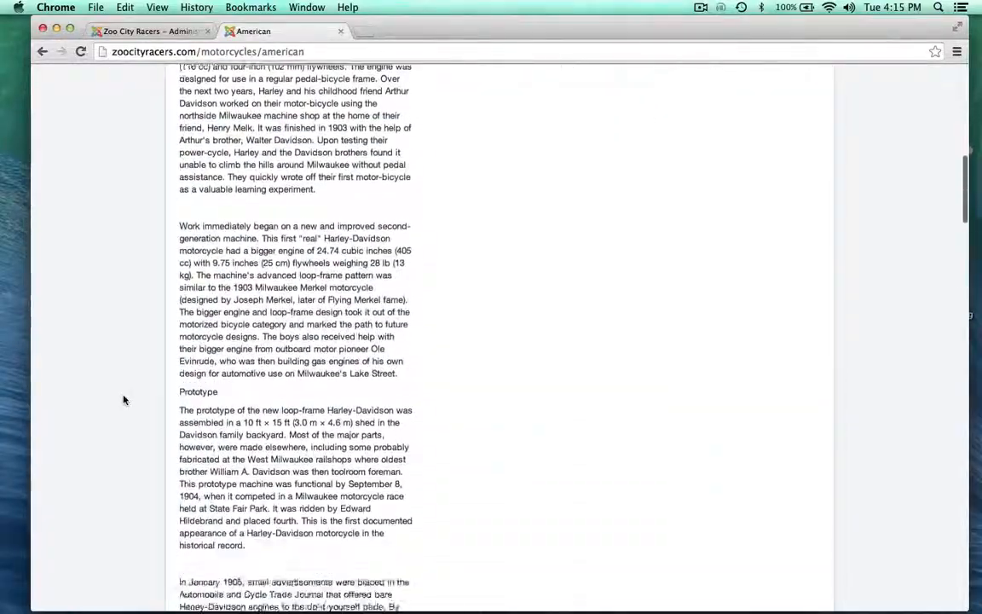
{"action": "scroll", "coordinate": [123, 400], "scroll_direction": "down", "scroll_amount": 20}
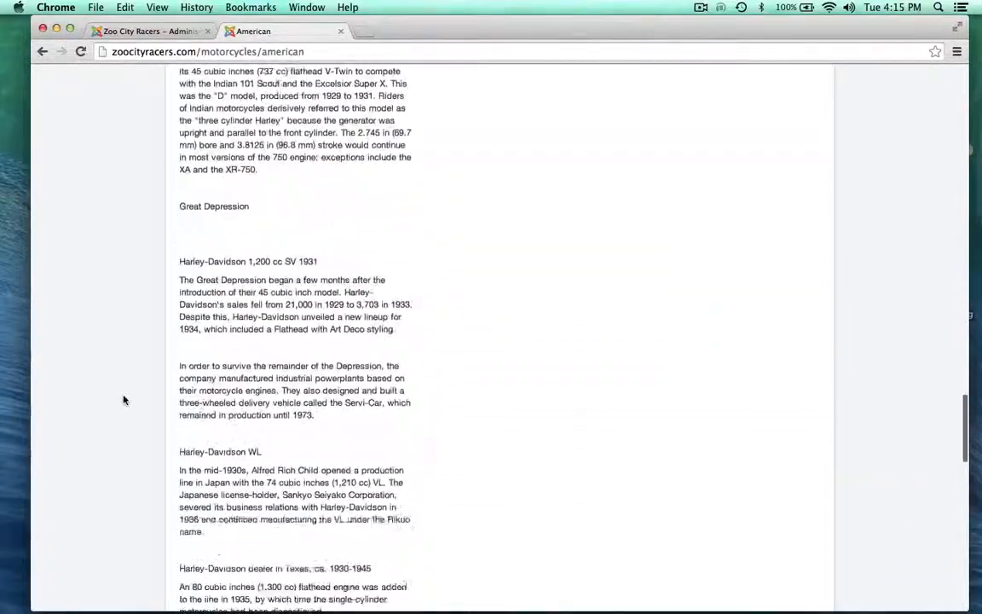
{"action": "scroll", "coordinate": [123, 400], "scroll_direction": "up", "scroll_amount": 20}
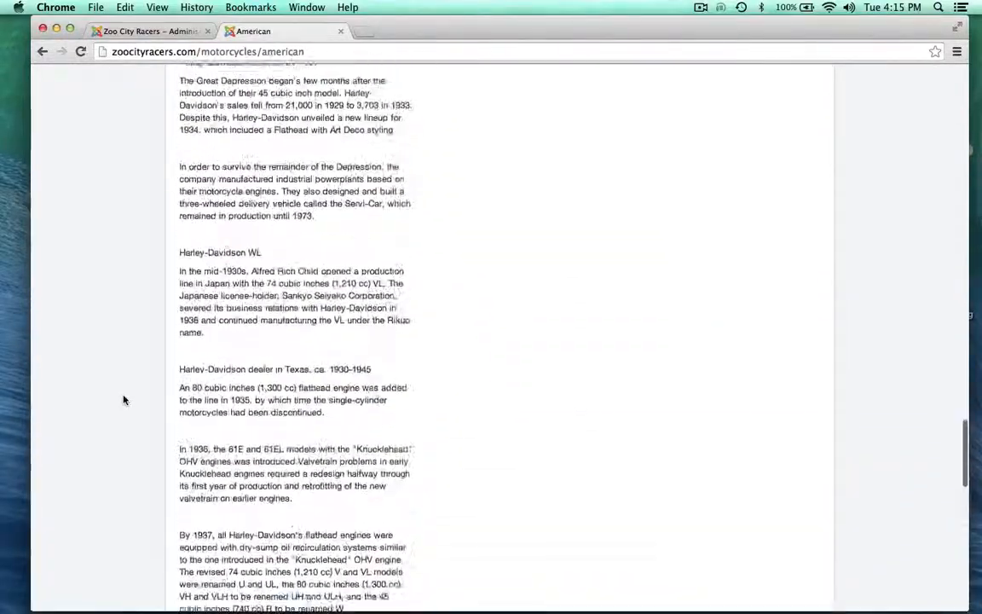
{"action": "scroll", "coordinate": [123, 400], "scroll_direction": "up", "scroll_amount": 10}
{"action": "scroll", "coordinate": [123, 400], "scroll_direction": "down", "scroll_amount": 5}
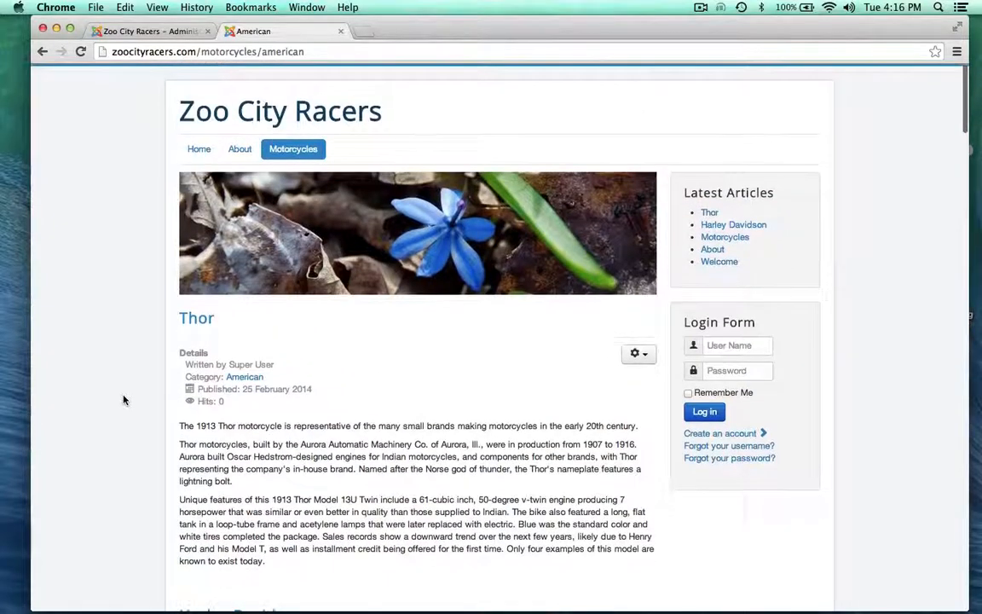
{"action": "scroll", "coordinate": [123, 400], "scroll_direction": "up", "scroll_amount": 1}
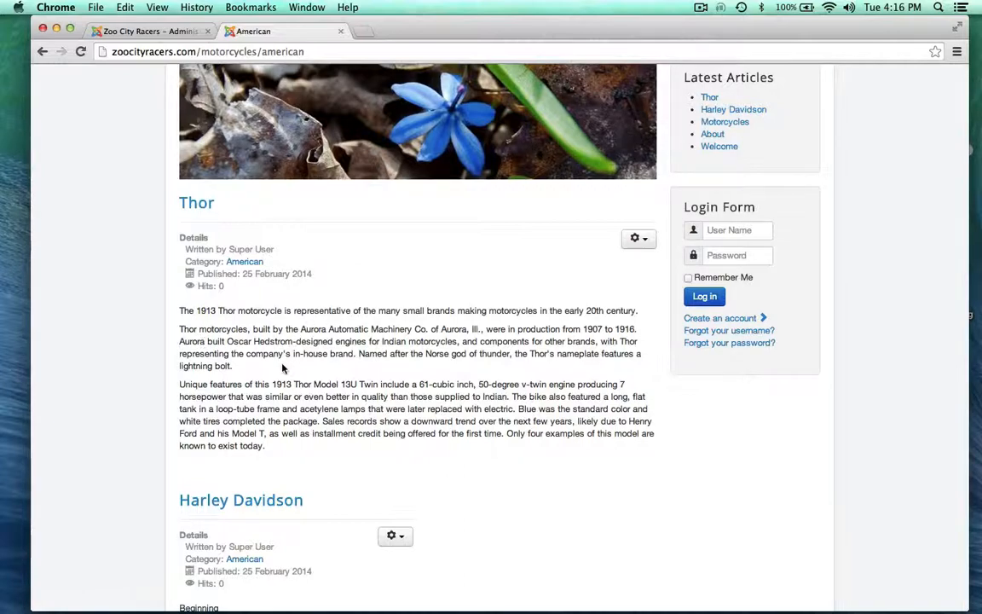
{"action": "scroll", "coordinate": [277, 326], "scroll_direction": "down", "scroll_amount": 7}
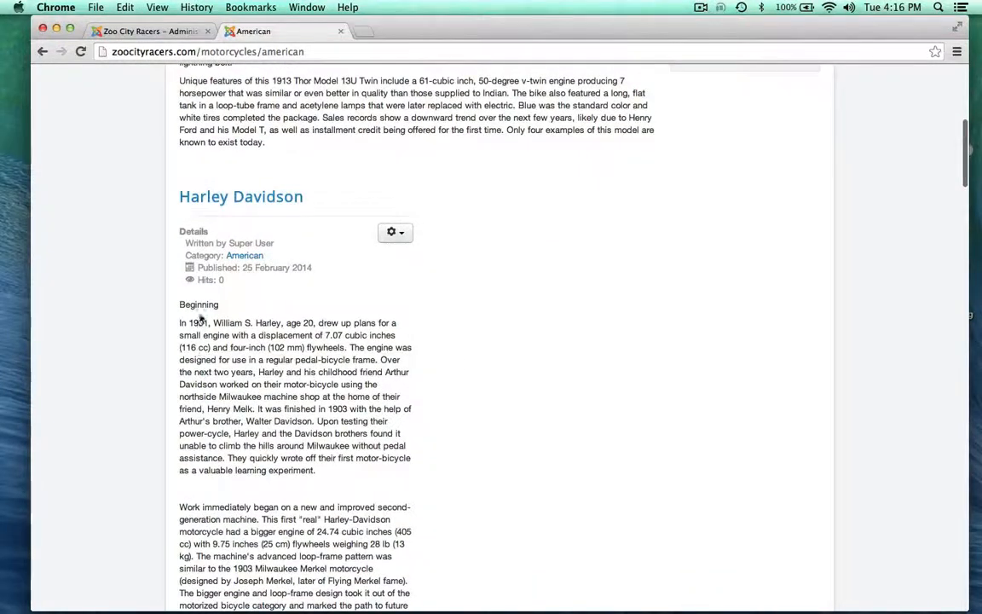
{"action": "scroll", "coordinate": [301, 476], "scroll_direction": "down", "scroll_amount": 1}
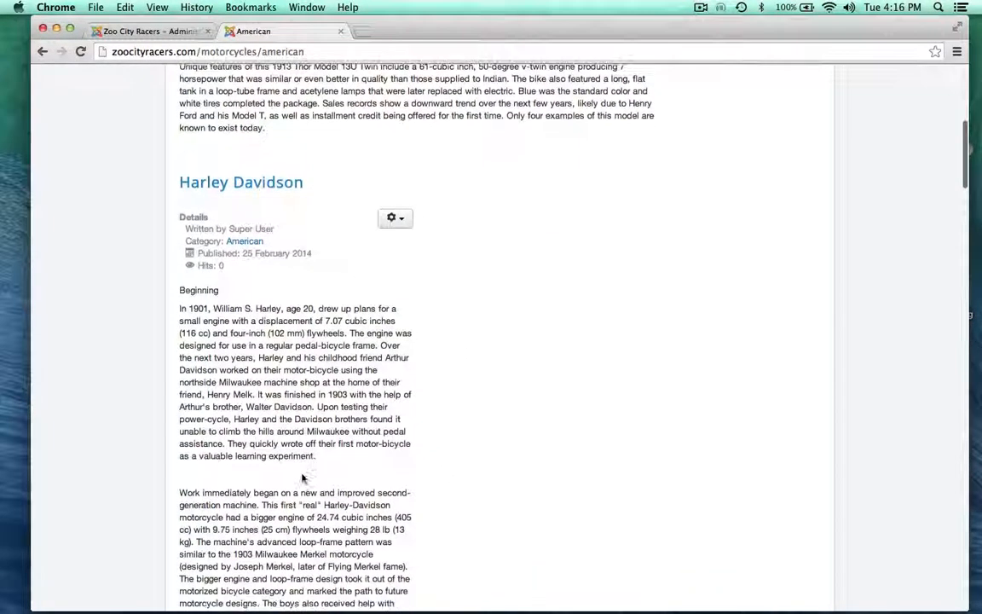
{"action": "scroll", "coordinate": [310, 552], "scroll_direction": "down", "scroll_amount": 3}
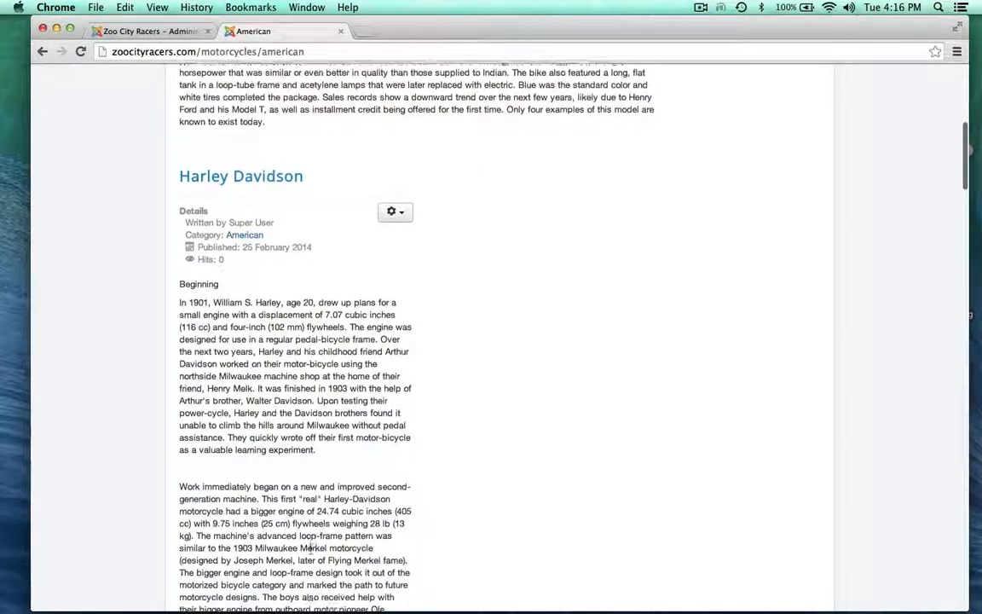
{"action": "scroll", "coordinate": [92, 391], "scroll_direction": "up", "scroll_amount": 2}
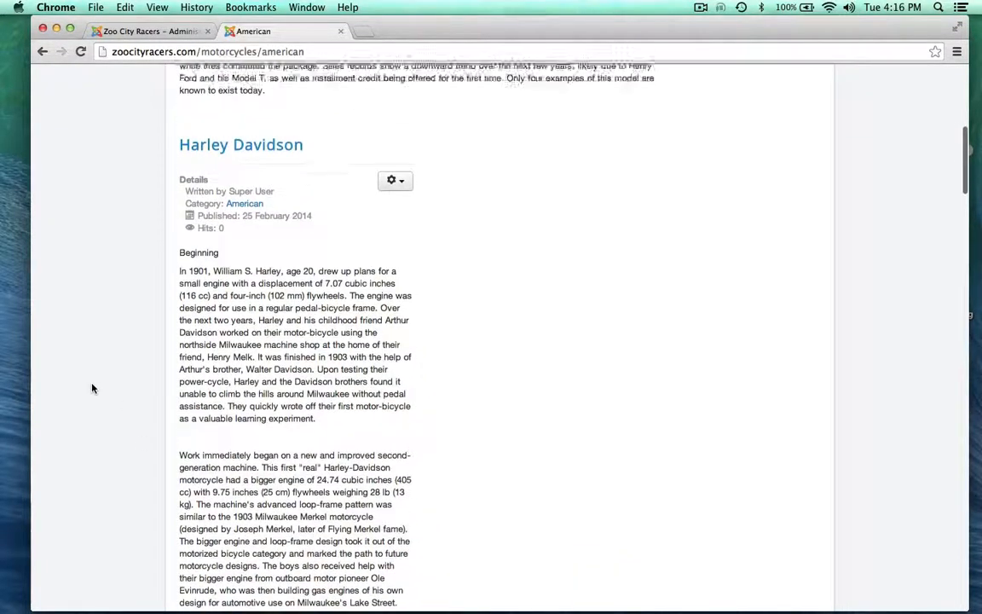
{"action": "scroll", "coordinate": [93, 391], "scroll_direction": "down", "scroll_amount": 10}
{"action": "scroll", "coordinate": [92, 389], "scroll_direction": "down", "scroll_amount": 10}
{"action": "scroll", "coordinate": [92, 389], "scroll_direction": "up", "scroll_amount": 20}
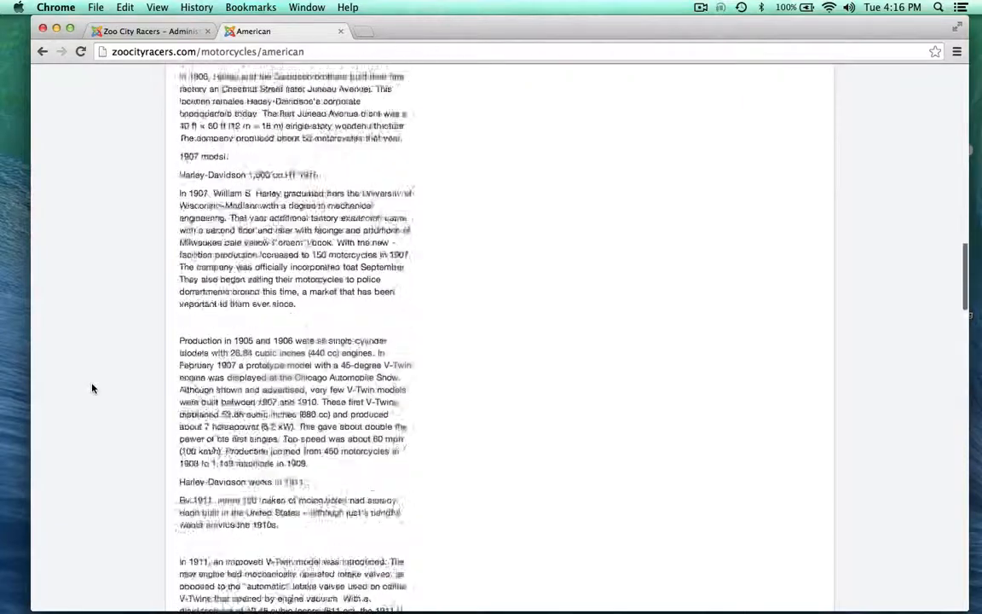
{"action": "scroll", "coordinate": [119, 392], "scroll_direction": "down", "scroll_amount": 20}
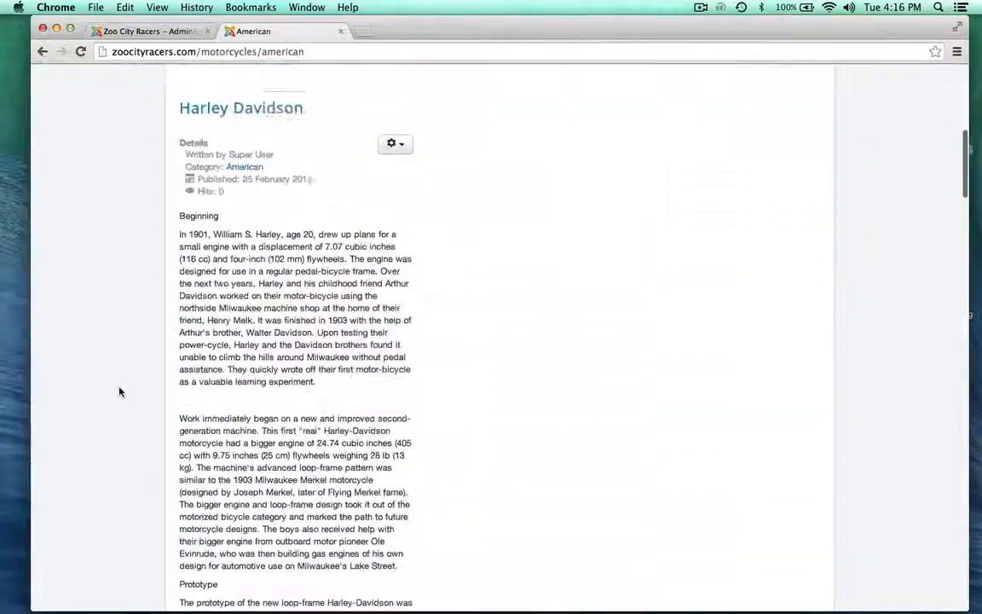
{"action": "scroll", "coordinate": [120, 391], "scroll_direction": "down", "scroll_amount": 20}
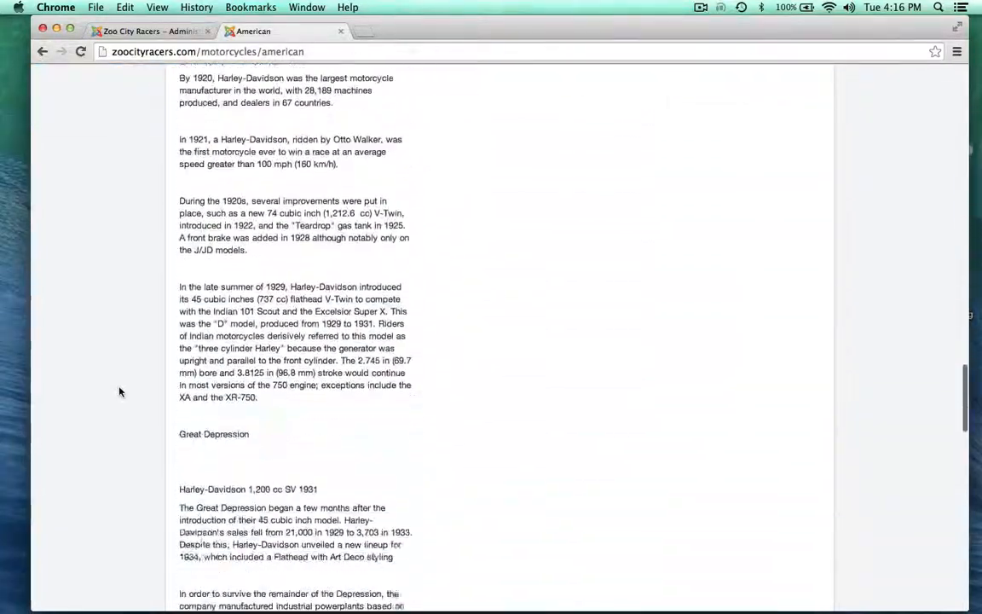
{"action": "scroll", "coordinate": [119, 391], "scroll_direction": "down", "scroll_amount": 15}
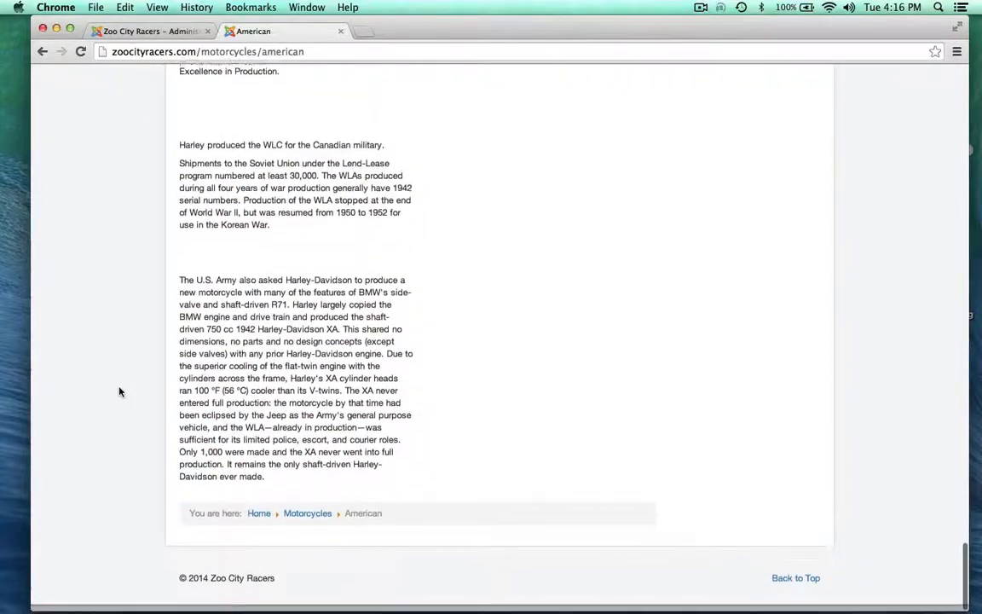
{"action": "scroll", "coordinate": [120, 391], "scroll_direction": "up", "scroll_amount": 20}
{"action": "scroll", "coordinate": [120, 391], "scroll_direction": "up", "scroll_amount": 15}
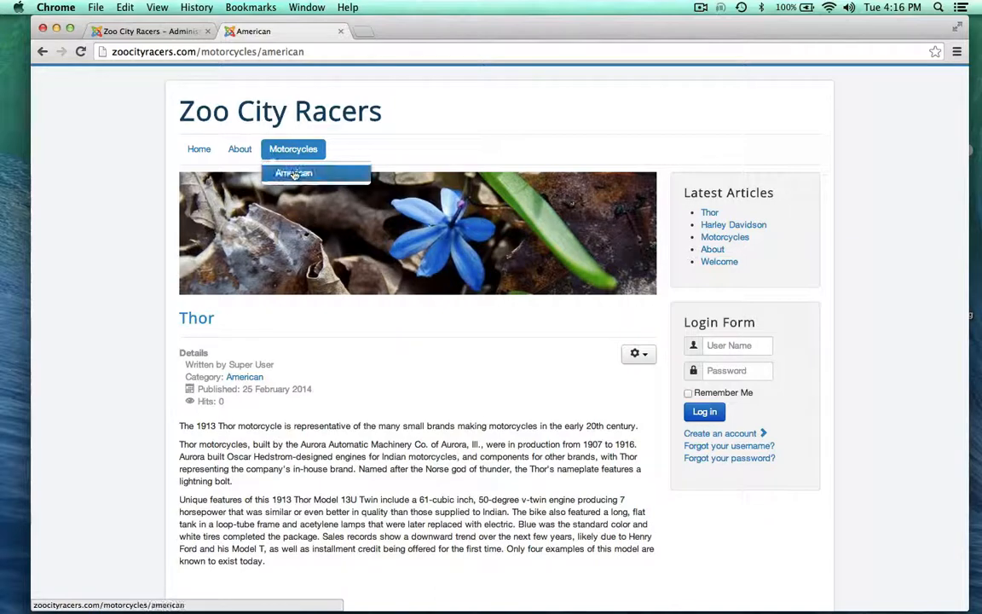
{"action": "left_click", "coordinate": [294, 174]}
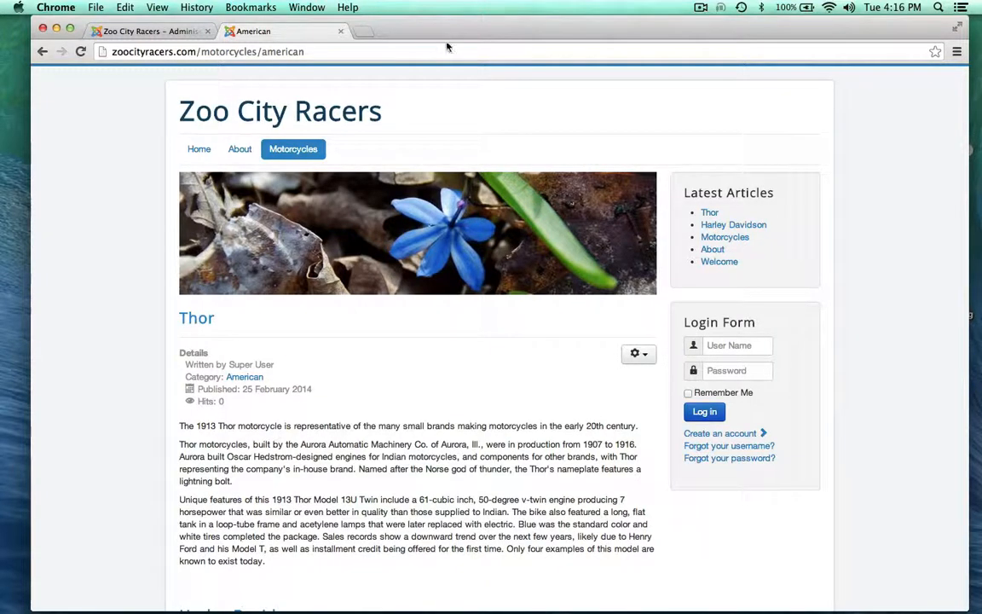
Bring the my map.rtf site map forward beside the browser and check the Japanese and British headings under Motorcycles.
{"action": "left_click_drag", "start_coordinate": [449, 34], "coordinate": [438, 192]}
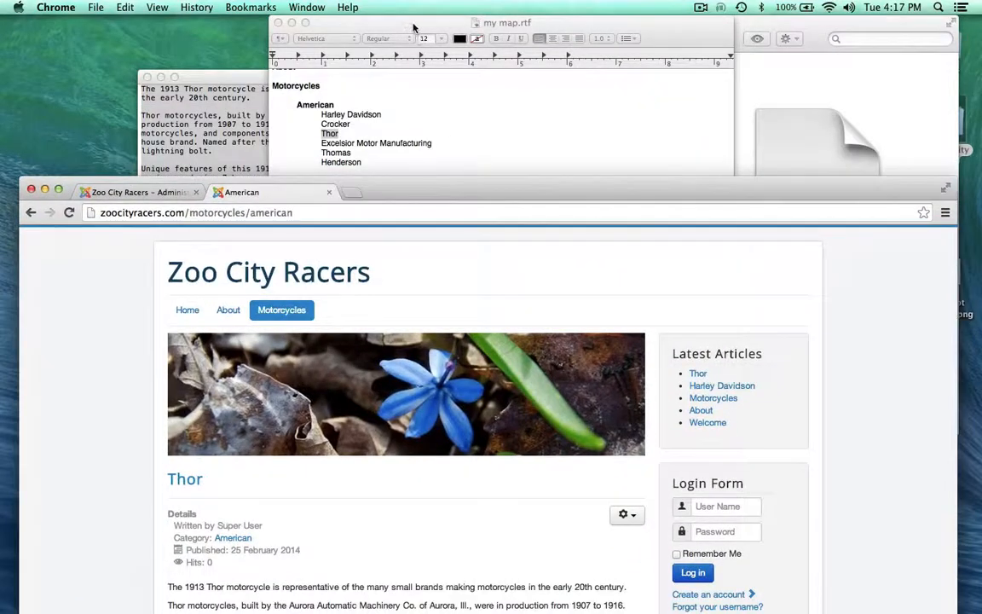
{"action": "left_click_drag", "start_coordinate": [417, 22], "coordinate": [529, 19]}
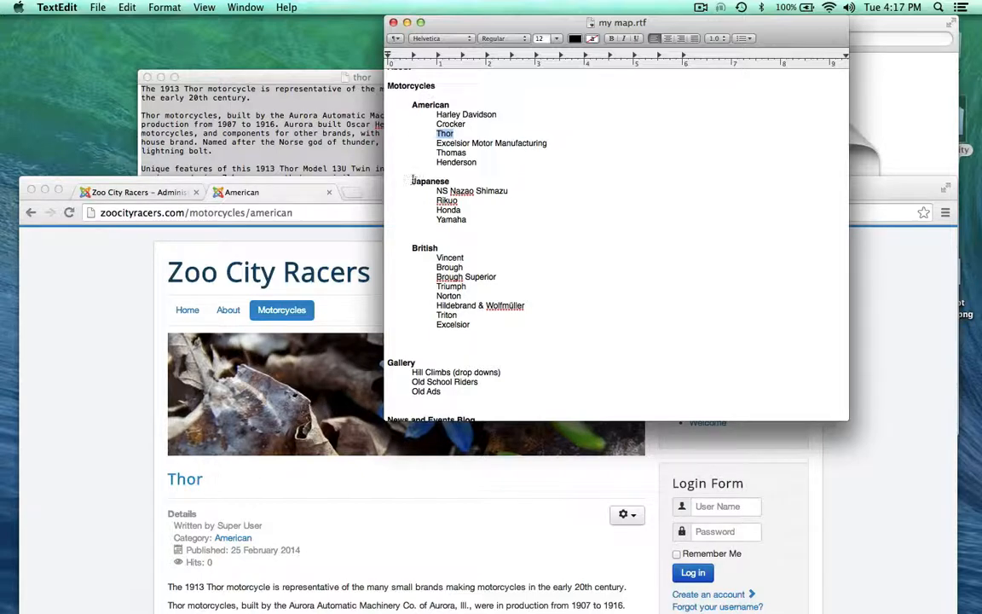
{"action": "left_click_drag", "start_coordinate": [412, 181], "coordinate": [451, 182]}
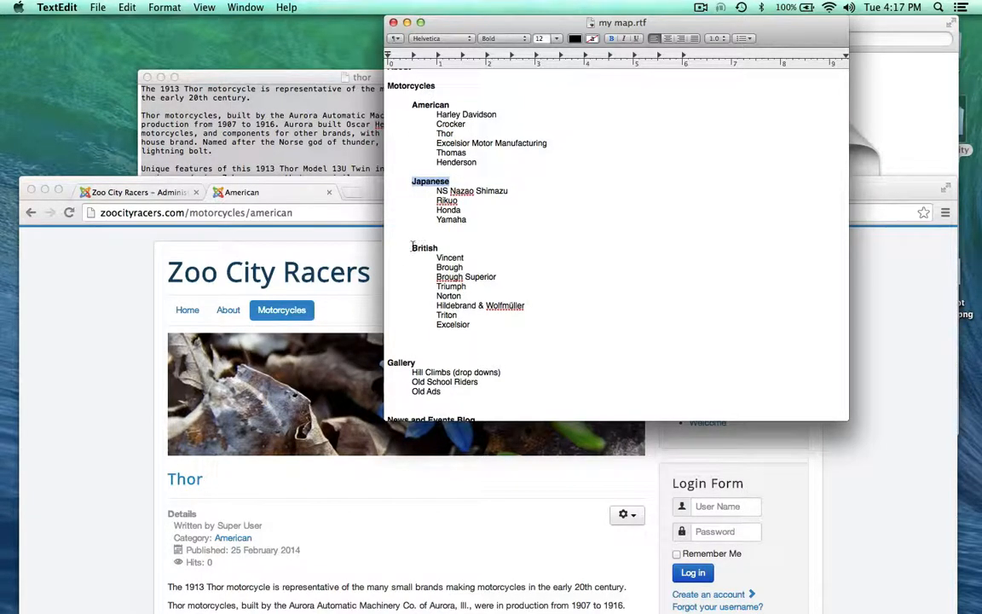
{"action": "left_click_drag", "start_coordinate": [412, 247], "coordinate": [436, 246]}
Return to the site in Chrome and look over the Motorcycles submenu and the American category blog page.
{"action": "left_click_drag", "start_coordinate": [370, 191], "coordinate": [372, 33]}
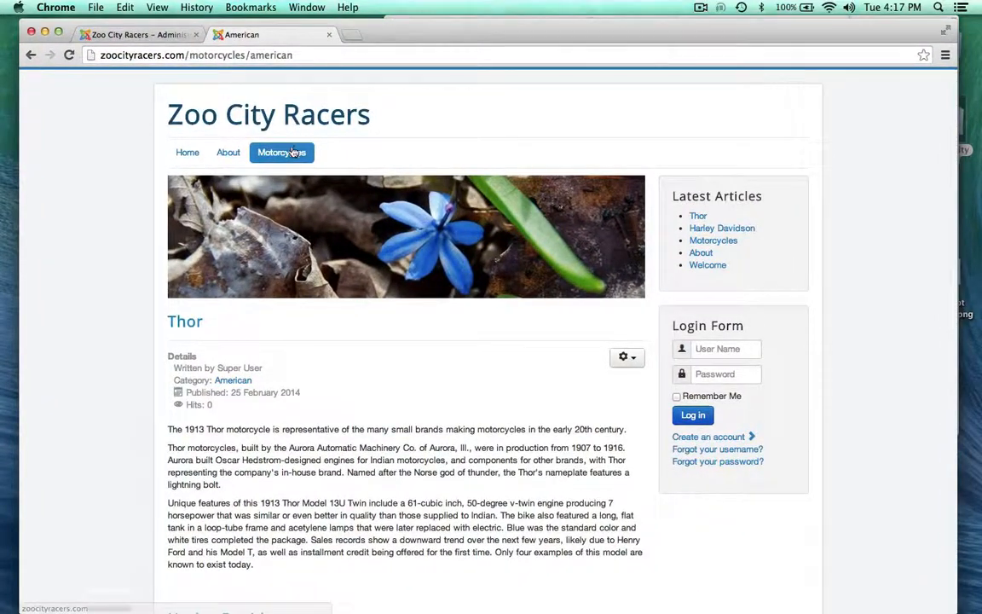
{"action": "mouse_move", "coordinate": [284, 153]}
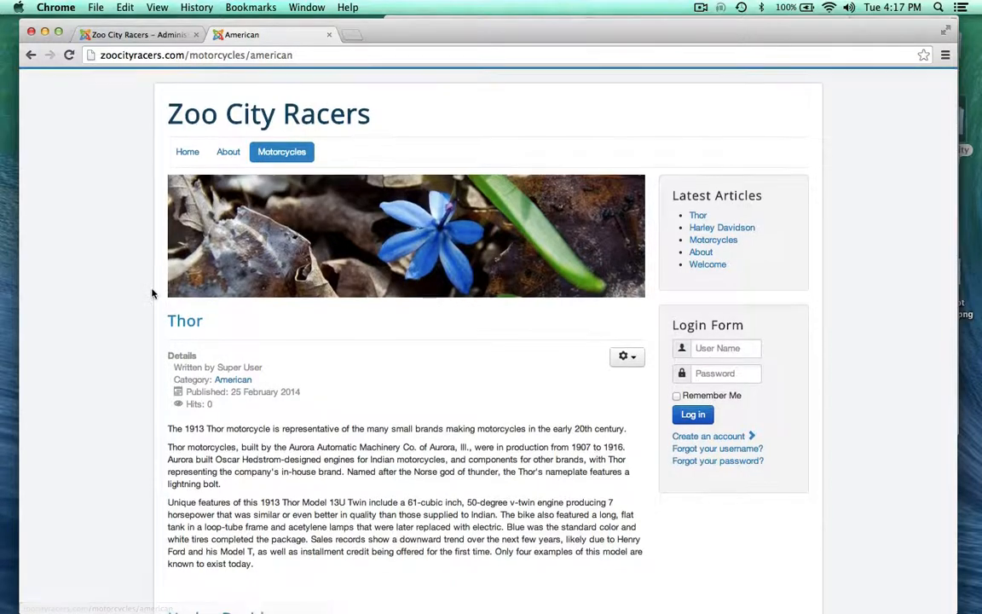
{"action": "scroll", "coordinate": [153, 290], "scroll_direction": "down", "scroll_amount": 10}
{"action": "scroll", "coordinate": [151, 293], "scroll_direction": "up", "scroll_amount": 10}
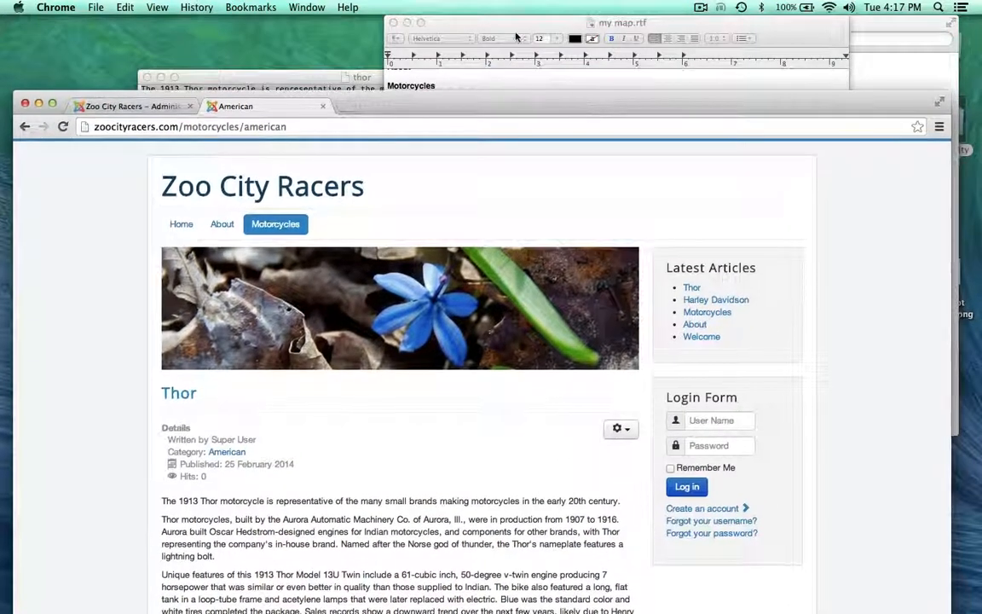
Switch to my map.rtf in TextEdit and read through the planned sections from Motorcycles down and back up to Home.
{"action": "left_click", "coordinate": [506, 27]}
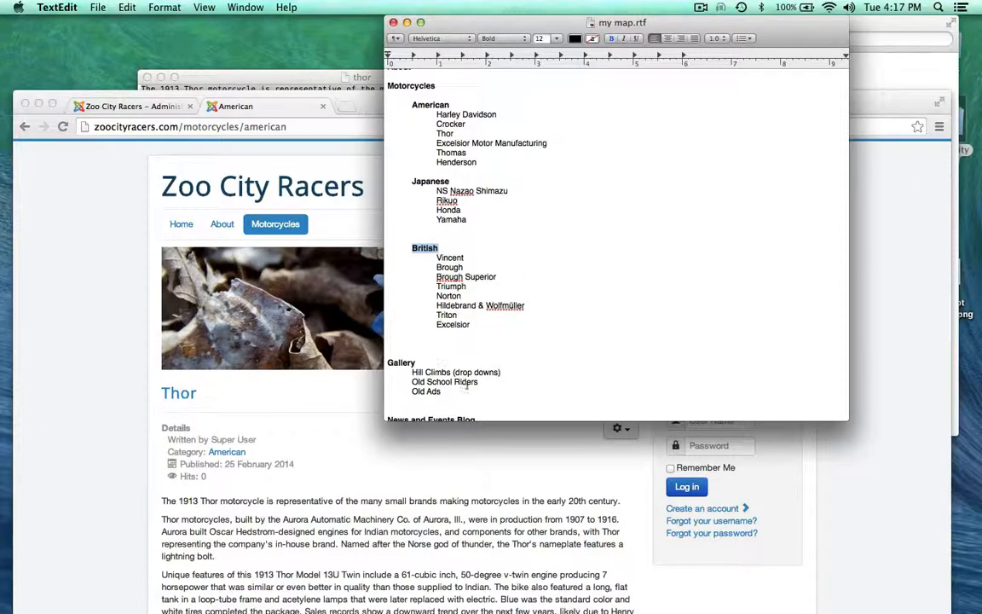
{"action": "scroll", "coordinate": [467, 385], "scroll_direction": "down", "scroll_amount": 5}
{"action": "scroll", "coordinate": [466, 384], "scroll_direction": "up", "scroll_amount": 5}
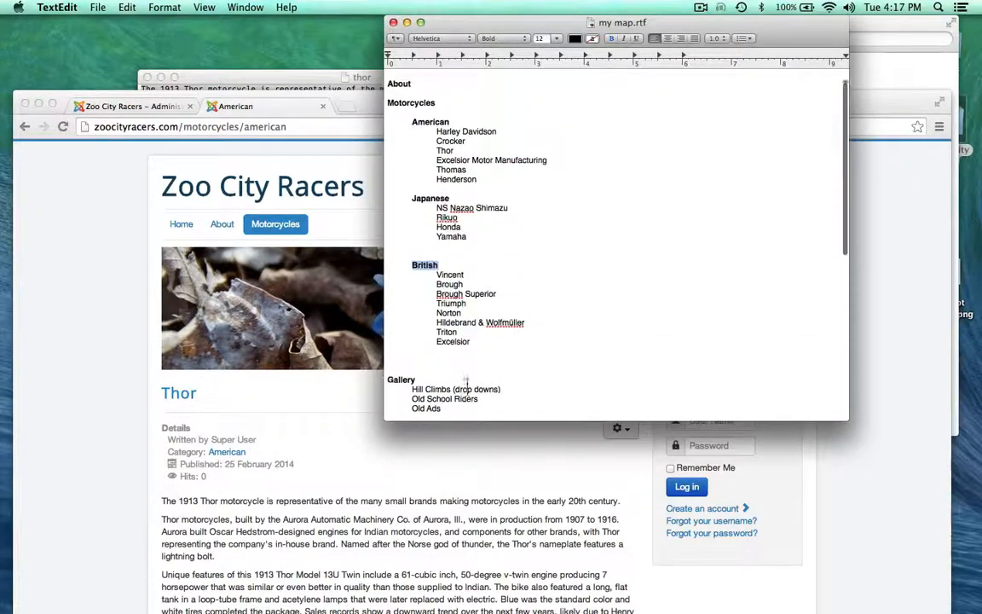
{"action": "scroll", "coordinate": [466, 384], "scroll_direction": "up", "scroll_amount": 1}
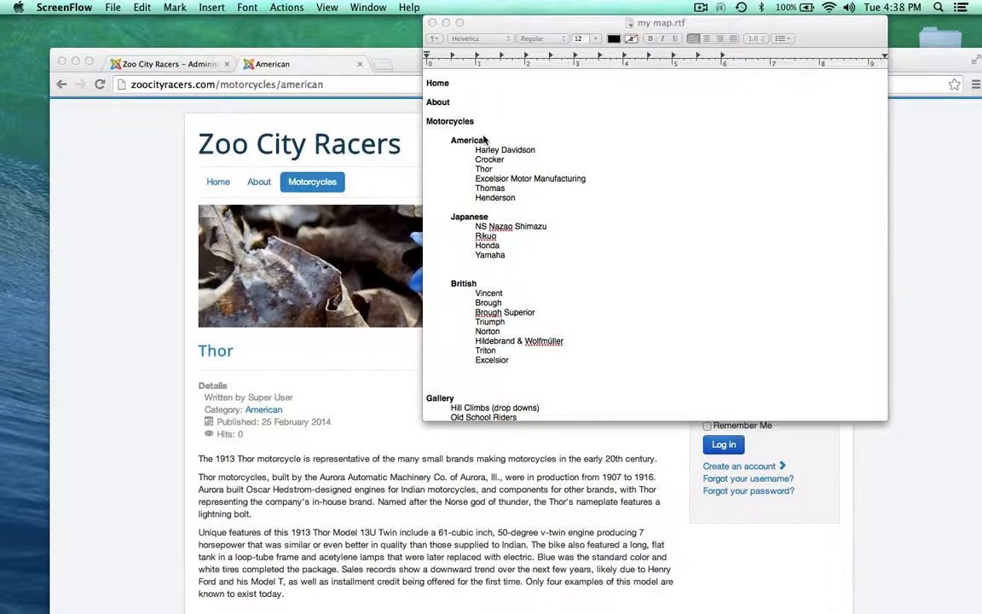
Switch back to Chrome and examine the American item in the Motorcycles submenu and the Thor and Harley Davidson articles on its page.
{"action": "left_click", "coordinate": [162, 217]}
{"action": "mouse_move", "coordinate": [288, 178]}
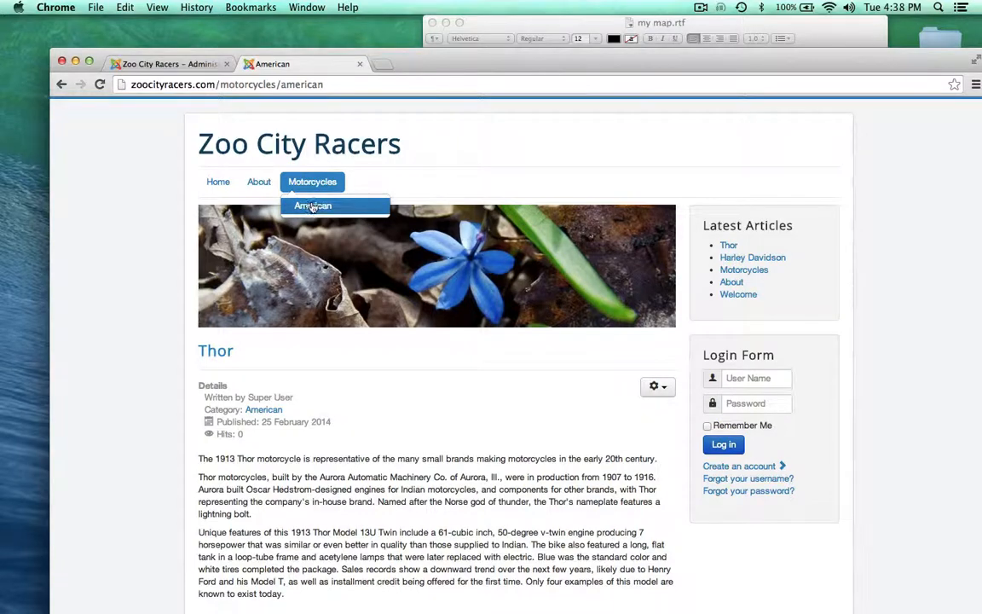
{"action": "scroll", "coordinate": [247, 394], "scroll_direction": "down", "scroll_amount": 10}
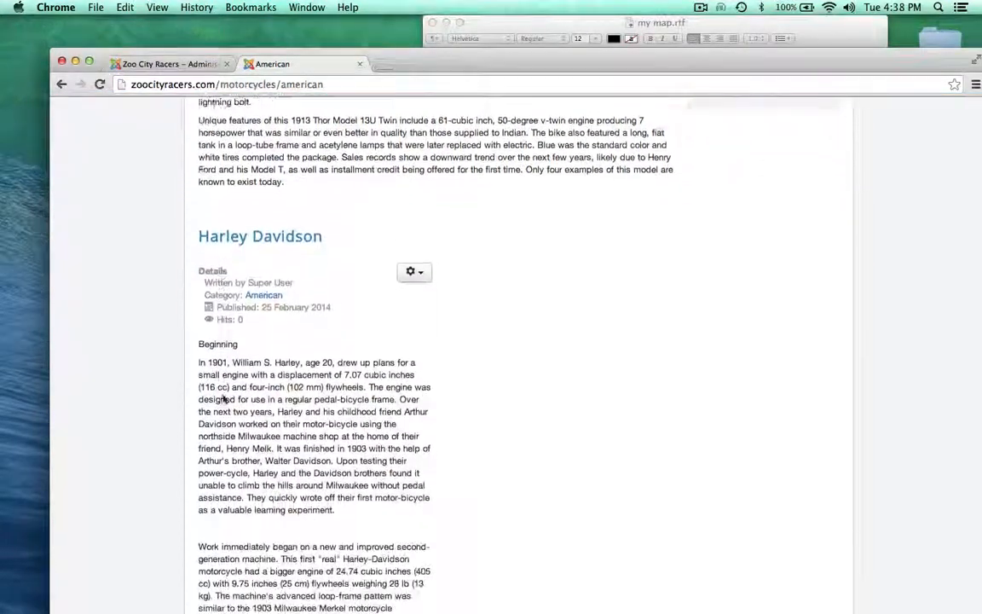
{"action": "scroll", "coordinate": [224, 394], "scroll_direction": "up", "scroll_amount": 10}
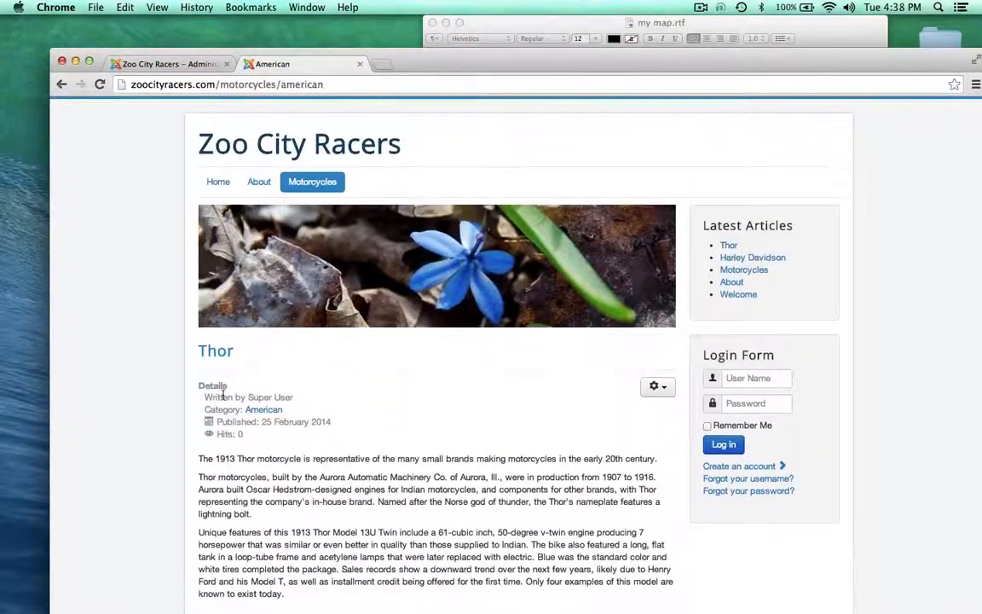
{"action": "right_click", "coordinate": [223, 391]}
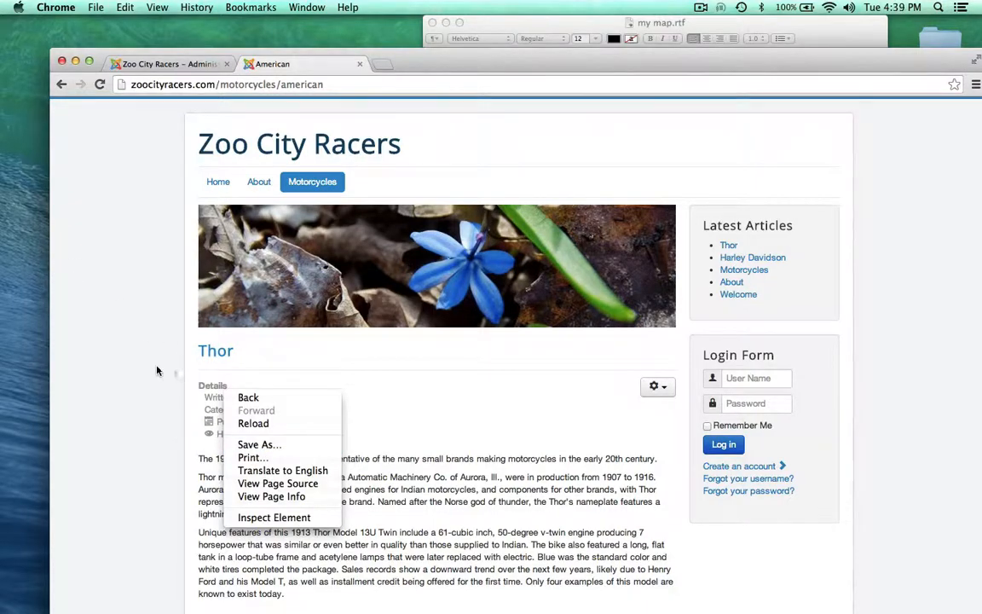
{"action": "left_click", "coordinate": [100, 334]}
{"action": "scroll", "coordinate": [337, 499], "scroll_direction": "down", "scroll_amount": 10}
{"action": "scroll", "coordinate": [337, 499], "scroll_direction": "down", "scroll_amount": 5}
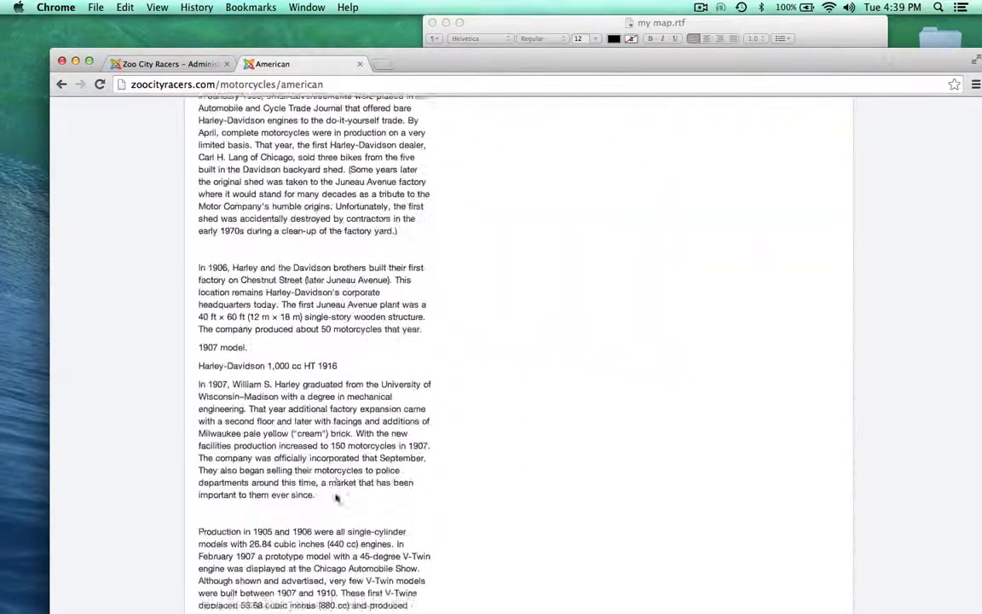
{"action": "scroll", "coordinate": [336, 499], "scroll_direction": "up", "scroll_amount": 15}
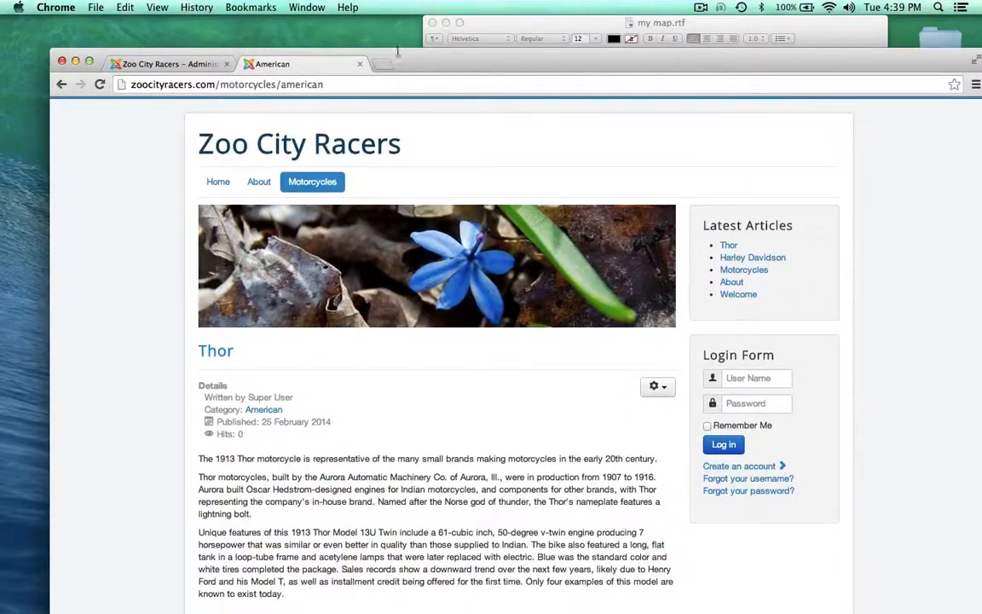
Compare the Japanese heading and its brands in my map.rtf with the site's Motorcycles submenu.
{"action": "left_click", "coordinate": [510, 20]}
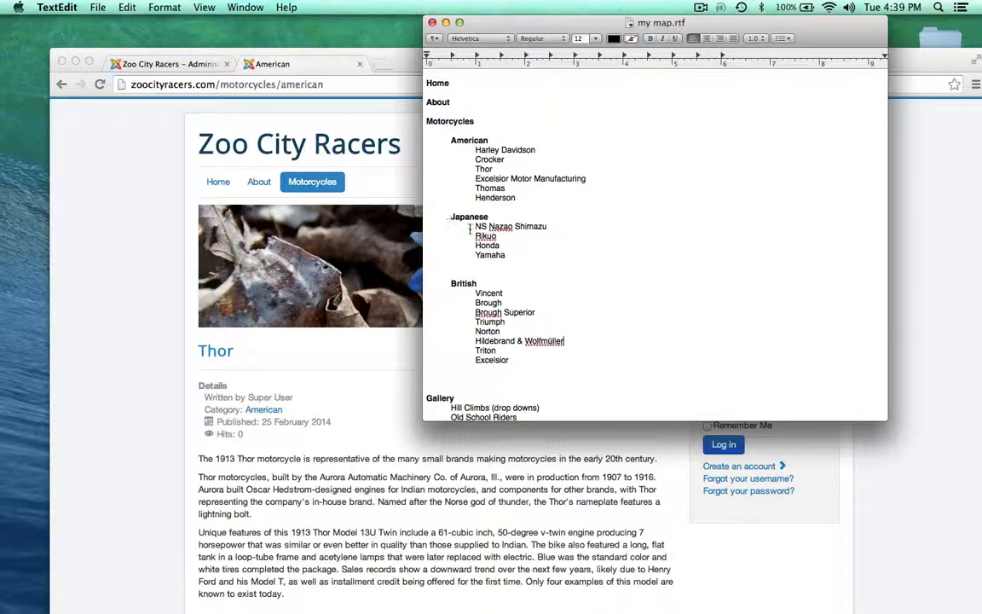
{"action": "left_click_drag", "start_coordinate": [430, 223], "coordinate": [504, 254]}
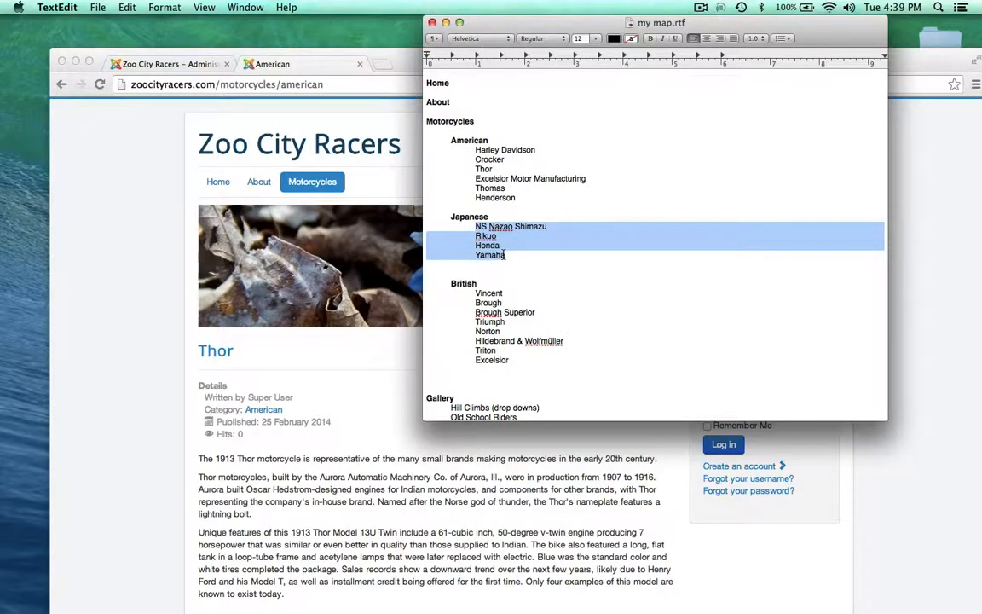
{"action": "double_click", "coordinate": [461, 217]}
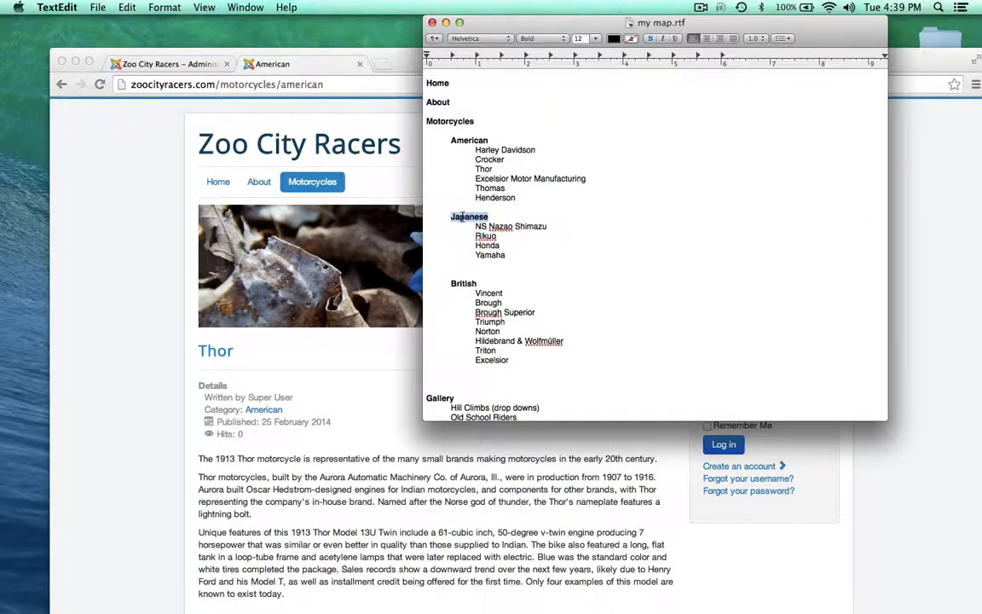
{"action": "left_click", "coordinate": [462, 244]}
{"action": "left_click", "coordinate": [158, 197]}
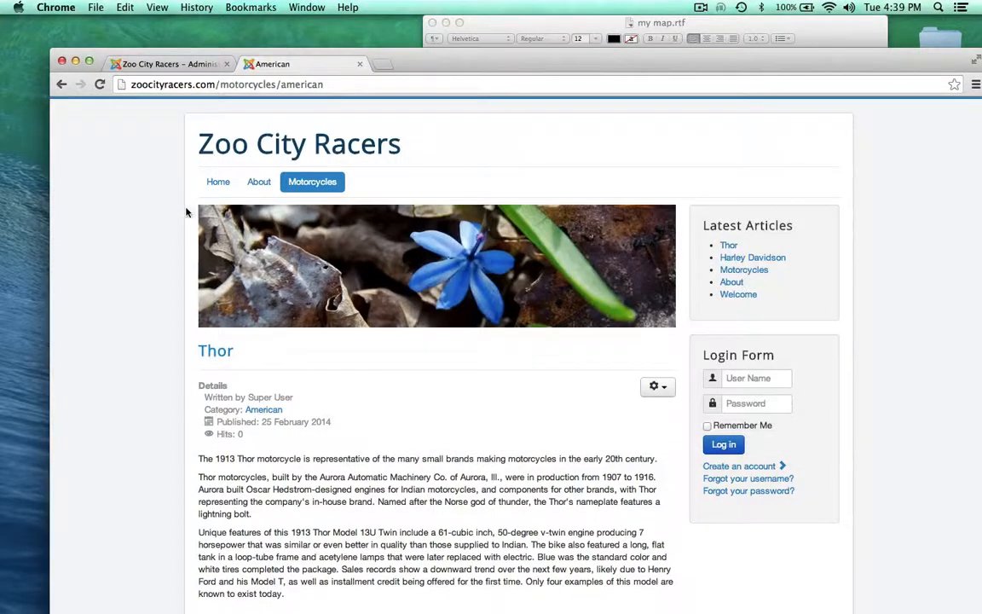
{"action": "mouse_move", "coordinate": [313, 182]}
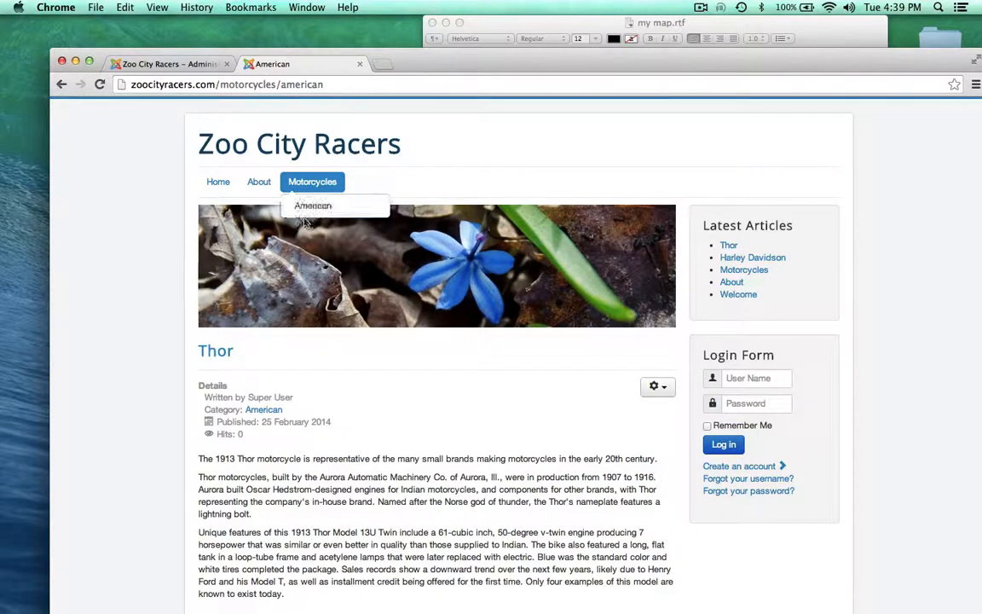
Review the American, Japanese and British groups in my map.rtf, including the Triumph entry under British.
{"action": "left_click", "coordinate": [518, 22]}
{"action": "scroll", "coordinate": [474, 319], "scroll_direction": "down", "scroll_amount": 2}
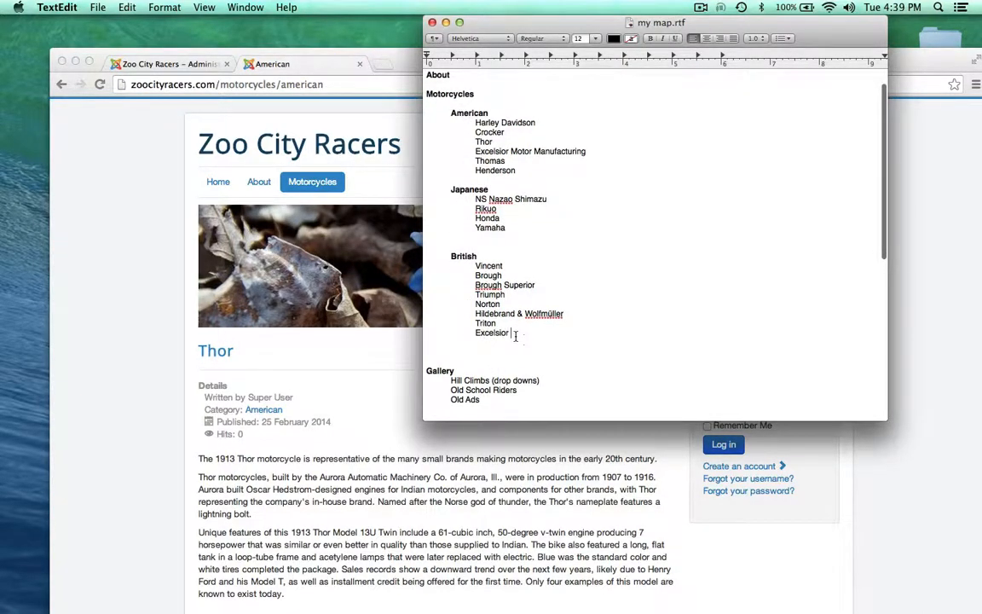
{"action": "left_click_drag", "start_coordinate": [518, 338], "coordinate": [412, 109]}
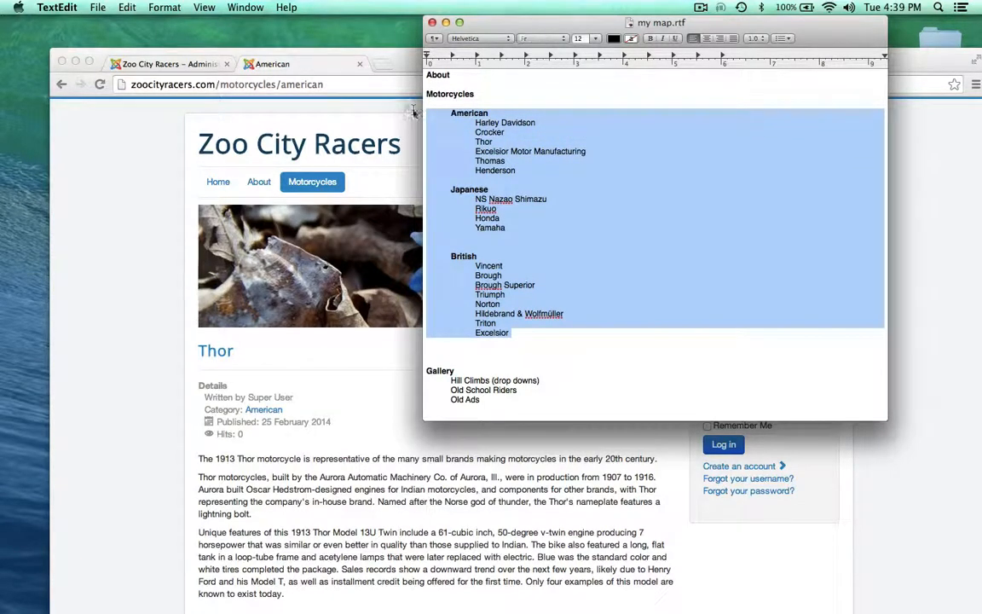
{"action": "left_click", "coordinate": [454, 131]}
{"action": "scroll", "coordinate": [546, 285], "scroll_direction": "up", "scroll_amount": 3}
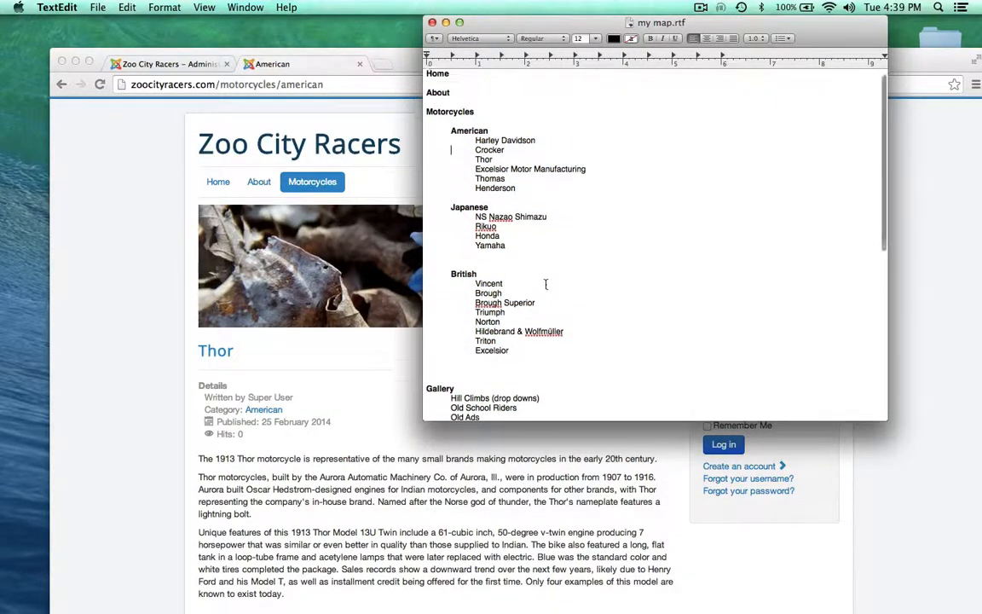
{"action": "left_click", "coordinate": [475, 322]}
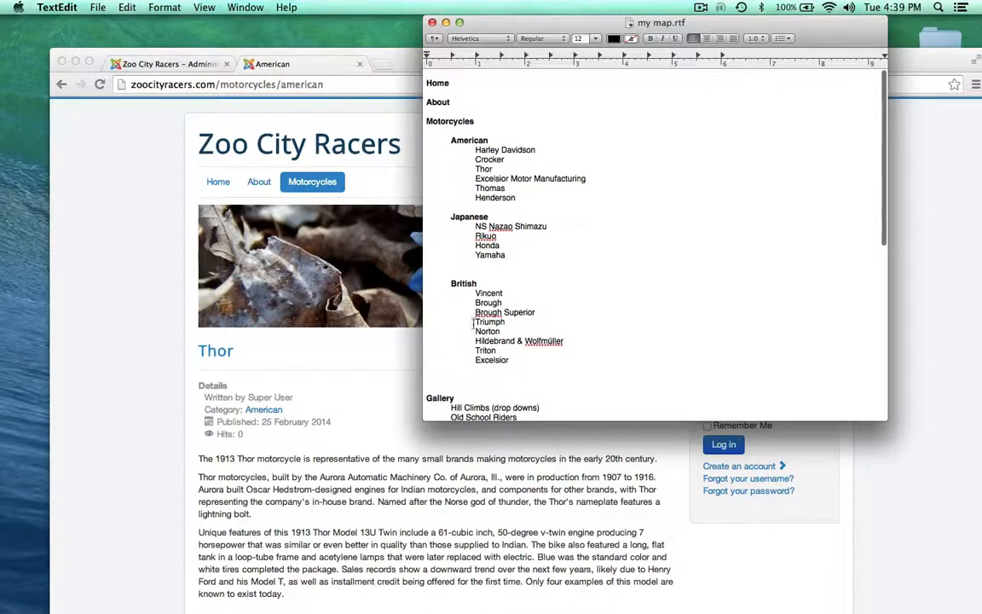
{"action": "double_click", "coordinate": [486, 322]}
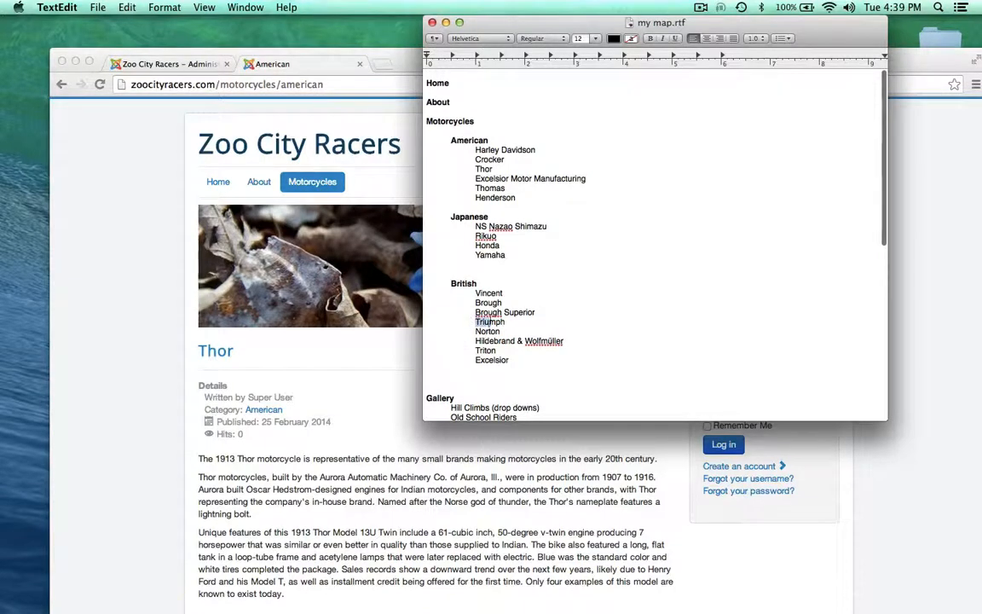
{"action": "left_click", "coordinate": [530, 287]}
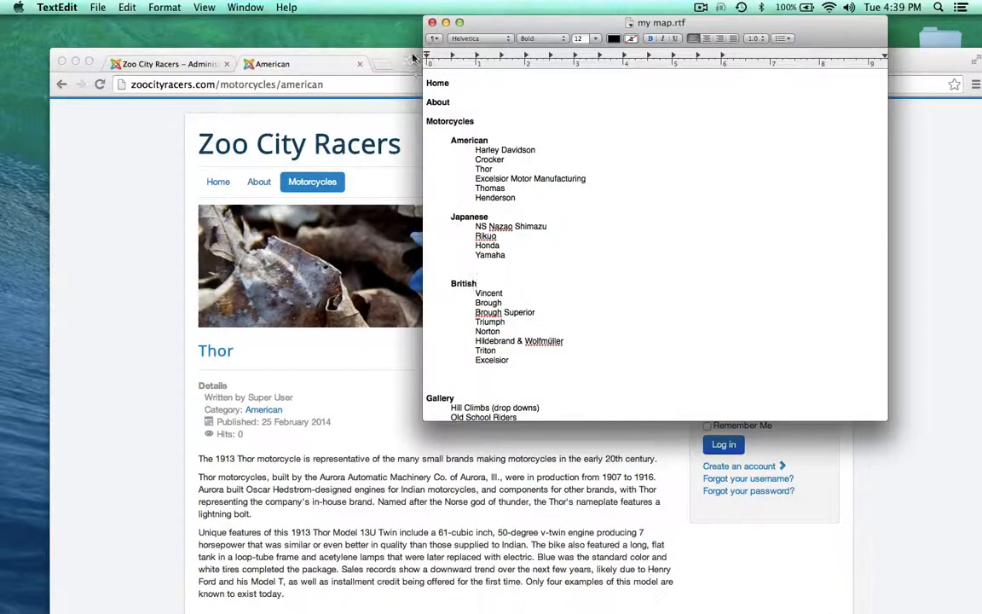
Examine the Gallery section of the site map and its Hill Climbs, Old School Riders and Old Ads entries.
{"action": "scroll", "coordinate": [495, 213], "scroll_direction": "down", "scroll_amount": 5}
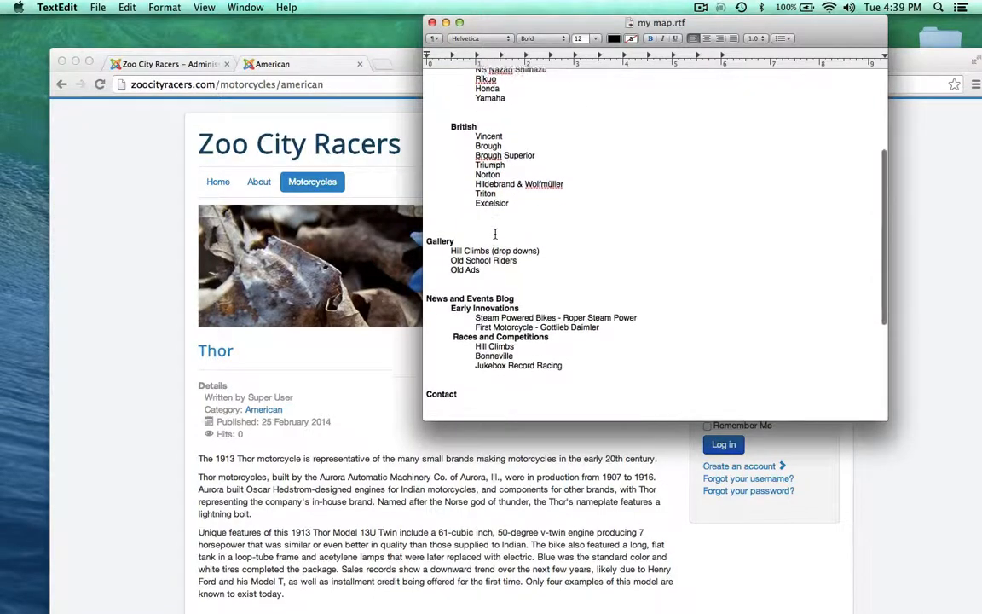
{"action": "scroll", "coordinate": [495, 233], "scroll_direction": "up", "scroll_amount": 3}
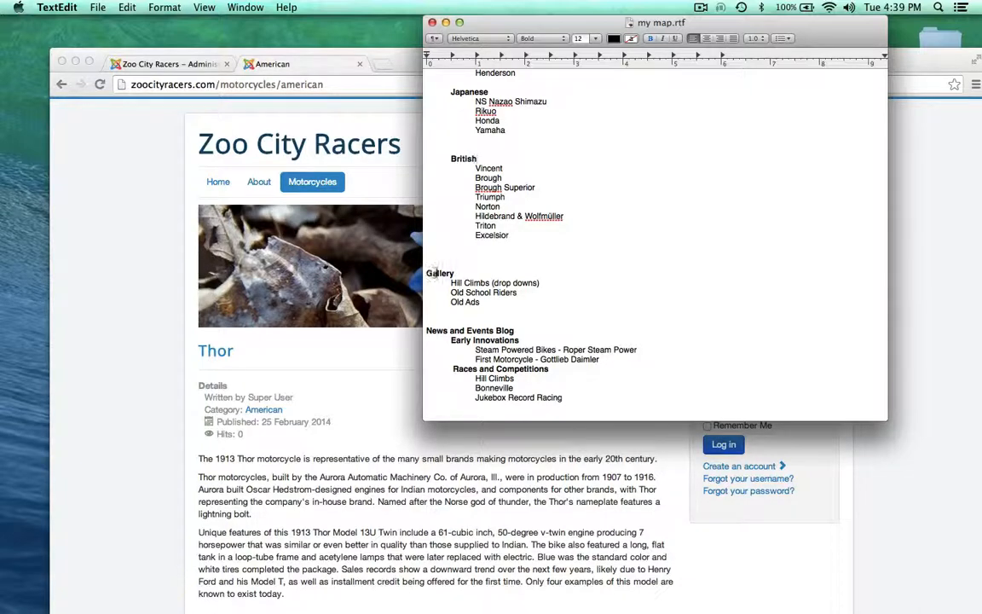
{"action": "double_click", "coordinate": [438, 272]}
{"action": "left_click_drag", "start_coordinate": [442, 283], "coordinate": [483, 302]}
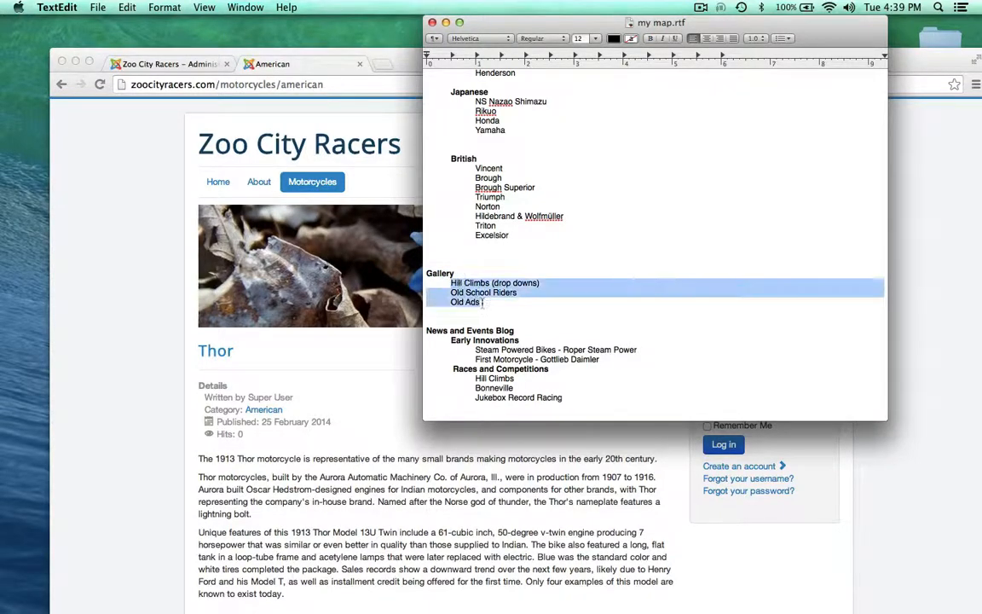
{"action": "left_click", "coordinate": [436, 282]}
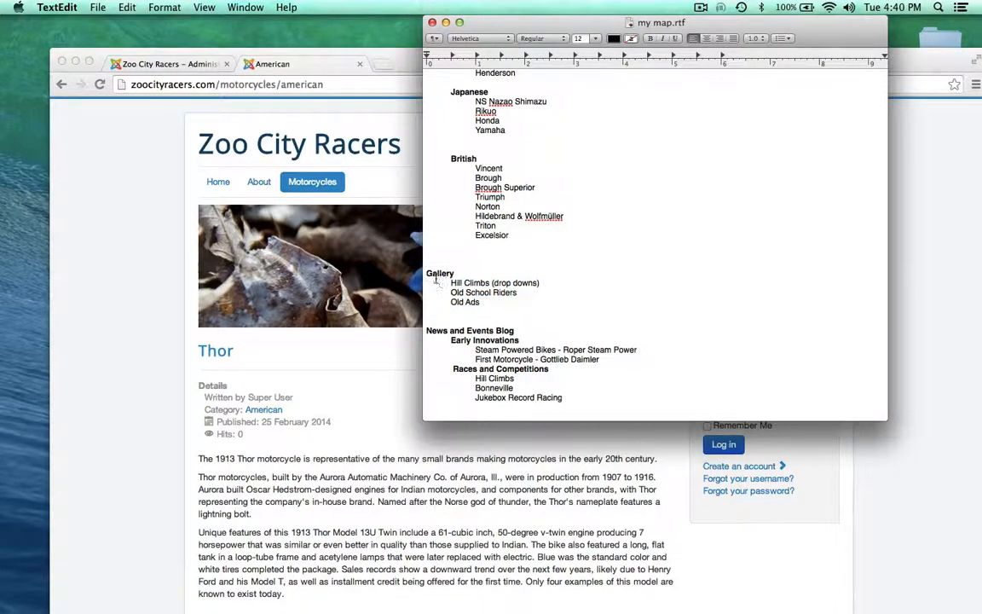
{"action": "double_click", "coordinate": [438, 273]}
{"action": "left_click_drag", "start_coordinate": [437, 282], "coordinate": [489, 302]}
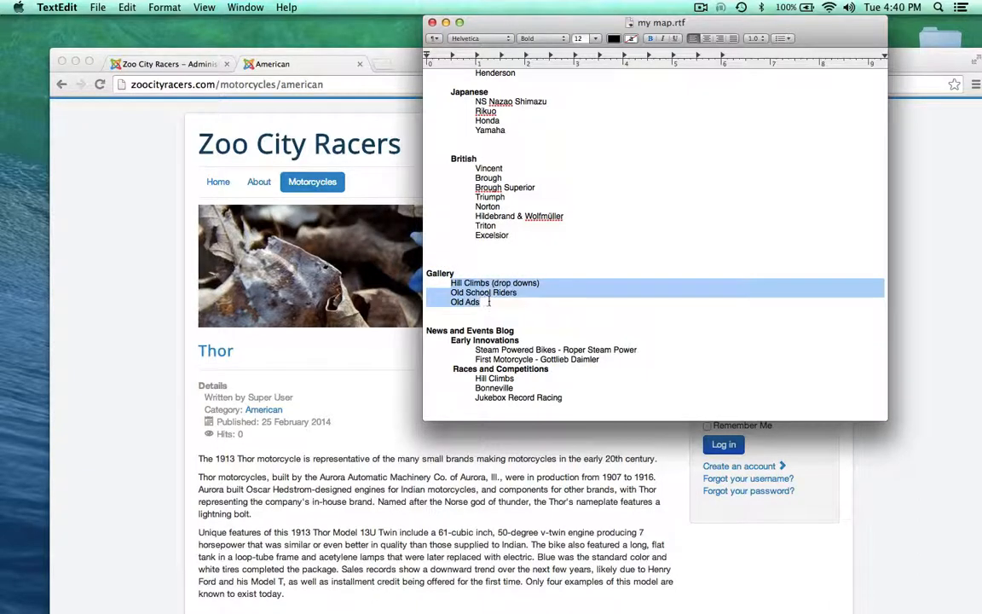
Check the News and Events Blog and Contact sections of the site map, and look over the whole map once more.
{"action": "scroll", "coordinate": [488, 304], "scroll_direction": "down", "scroll_amount": 3}
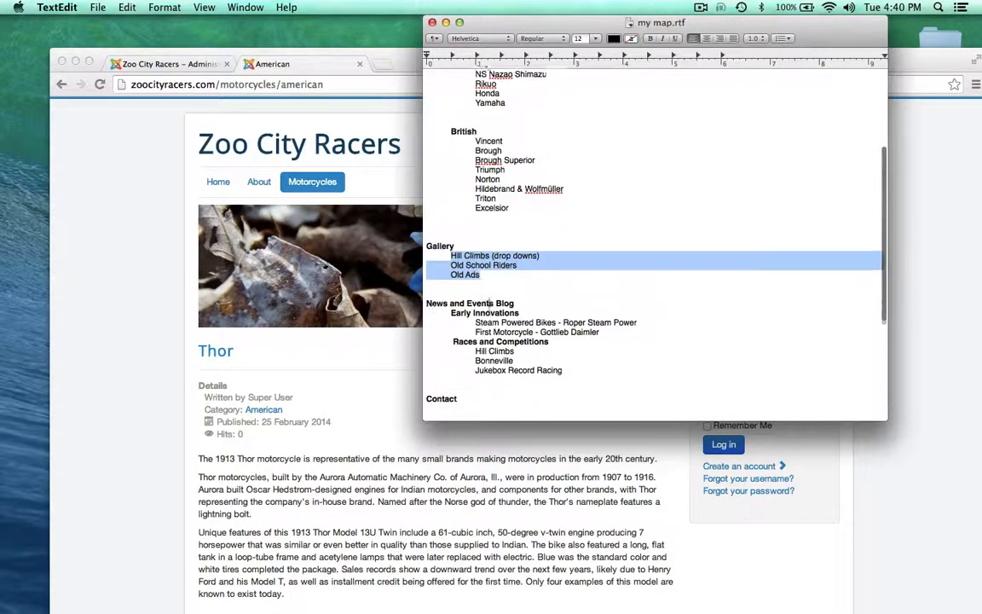
{"action": "left_click", "coordinate": [453, 341]}
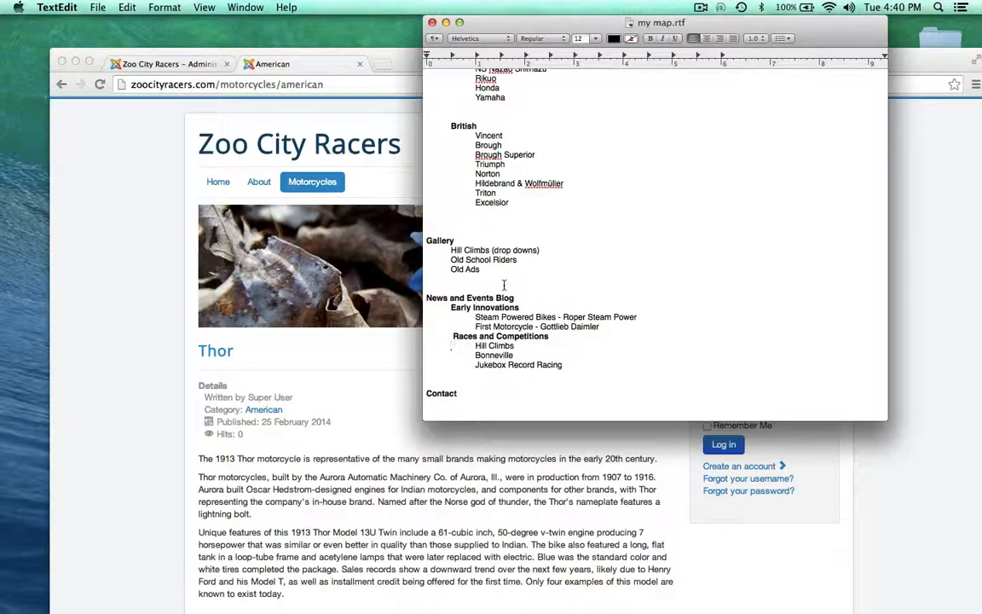
{"action": "scroll", "coordinate": [504, 285], "scroll_direction": "up", "scroll_amount": 6}
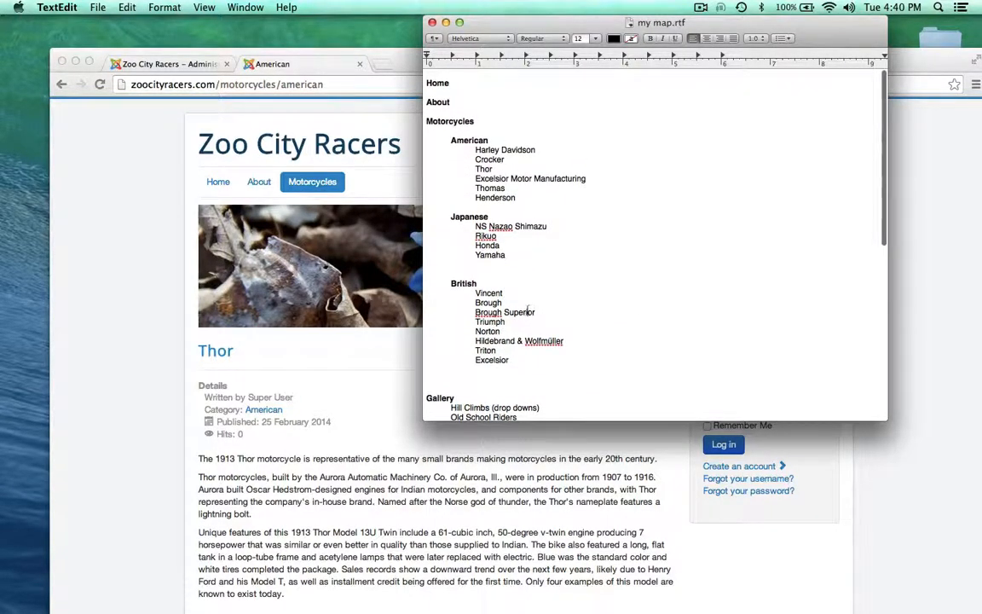
{"action": "scroll", "coordinate": [533, 303], "scroll_direction": "down", "scroll_amount": 7}
{"action": "scroll", "coordinate": [533, 303], "scroll_direction": "up", "scroll_amount": 5}
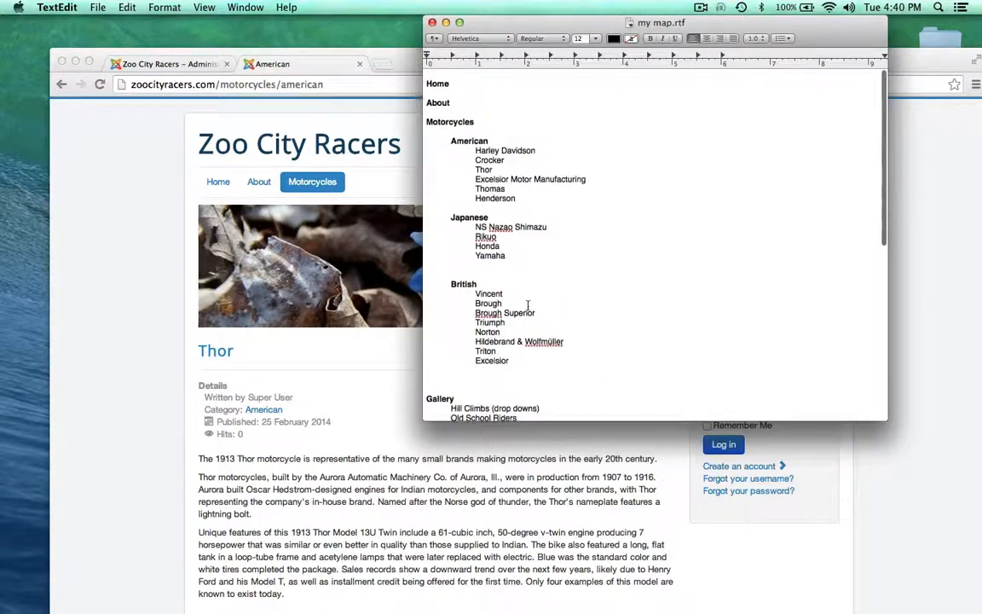